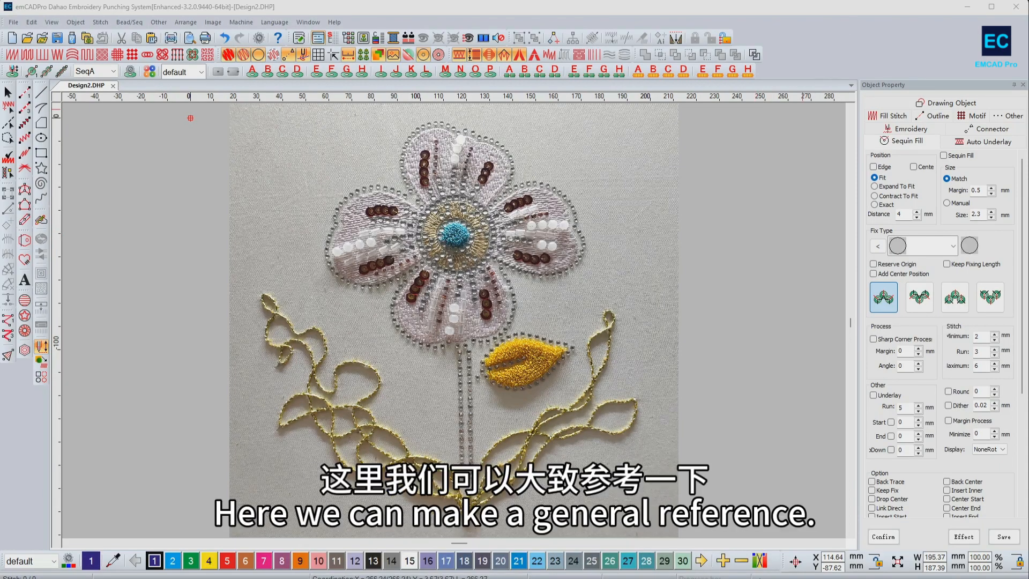
# Open the sequin configuration and set Sequin A to a size of 3 mm with a tan coffee colour
pyautogui.hotkey('alt', 'Tab')
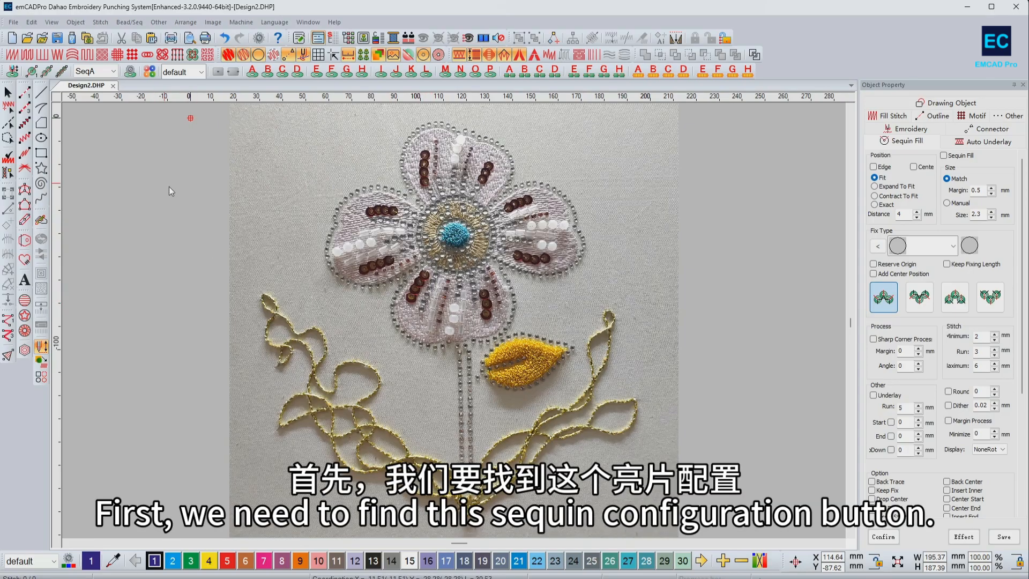
pyautogui.click(130, 72)
pyautogui.moveTo(516, 176); pyautogui.dragTo(816, 176)
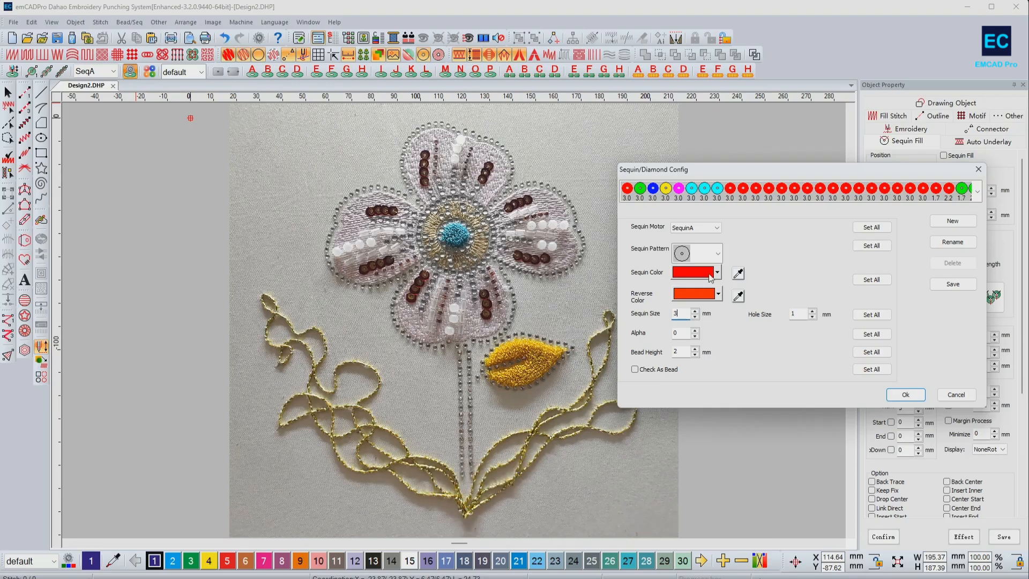
pyautogui.click(710, 277)
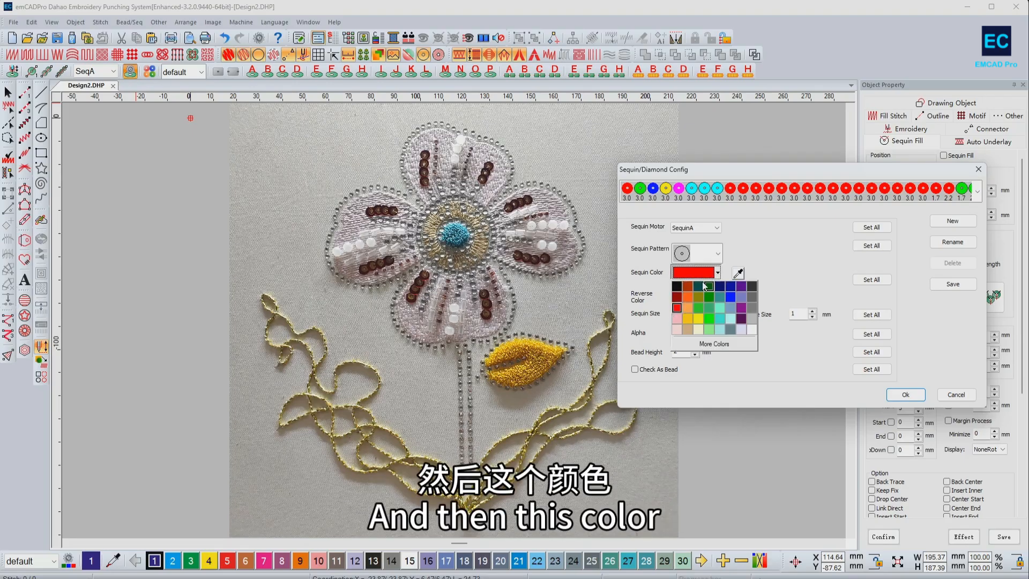
pyautogui.click(687, 333)
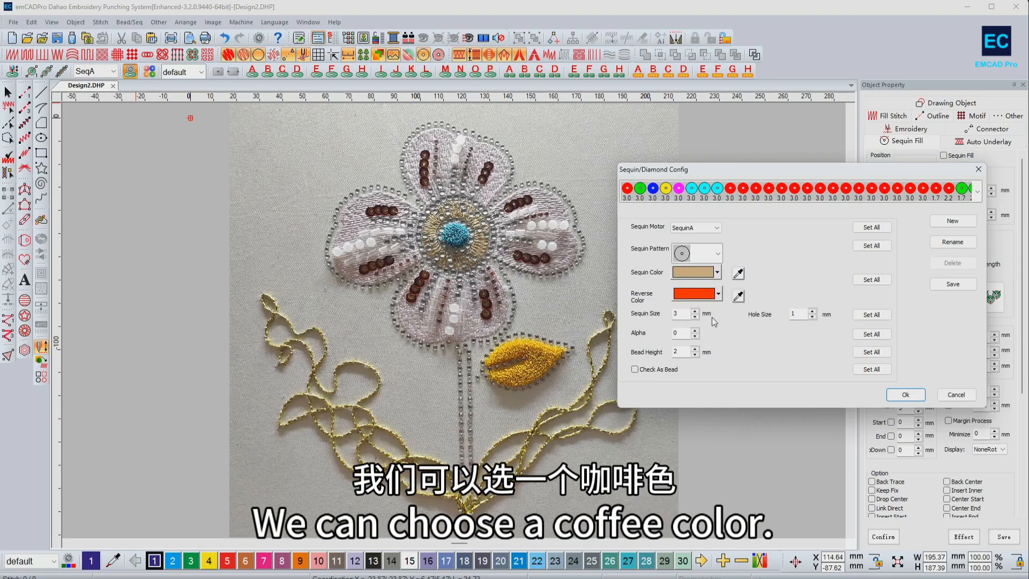
# Configure Sequin B with a dark red colour and a size of 5 mm
pyautogui.click(696, 228)
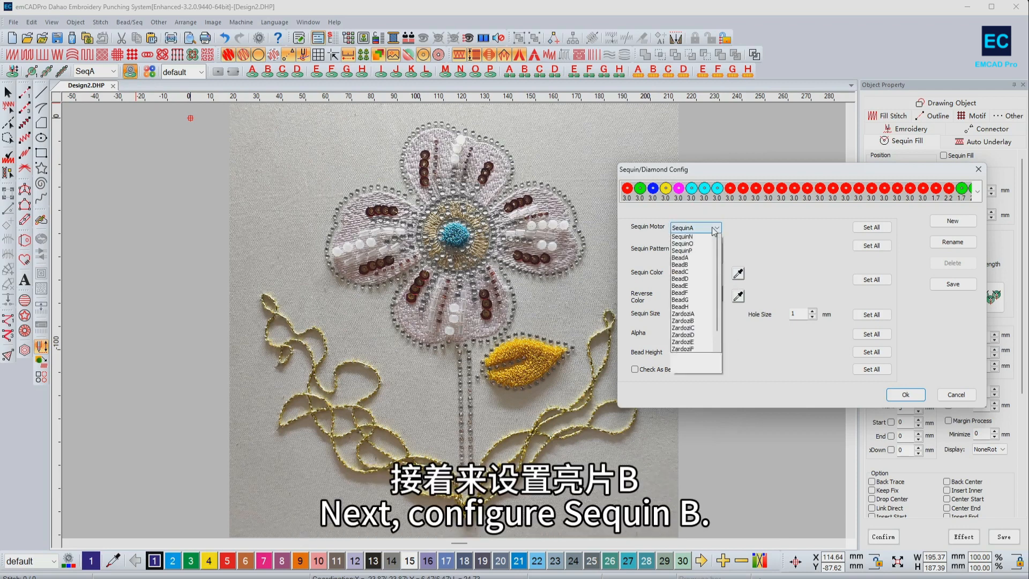
pyautogui.click(691, 245)
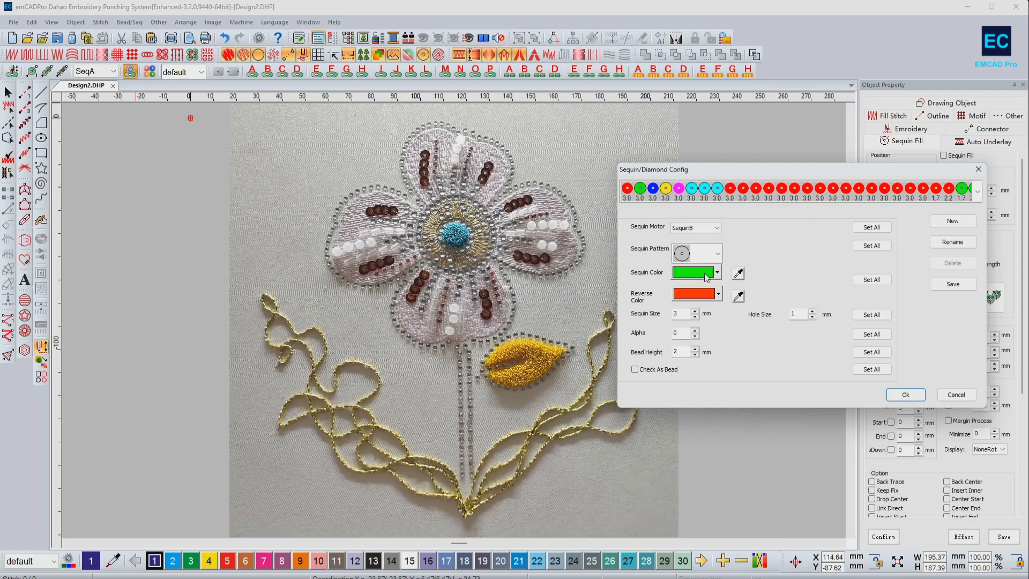
pyautogui.click(706, 275)
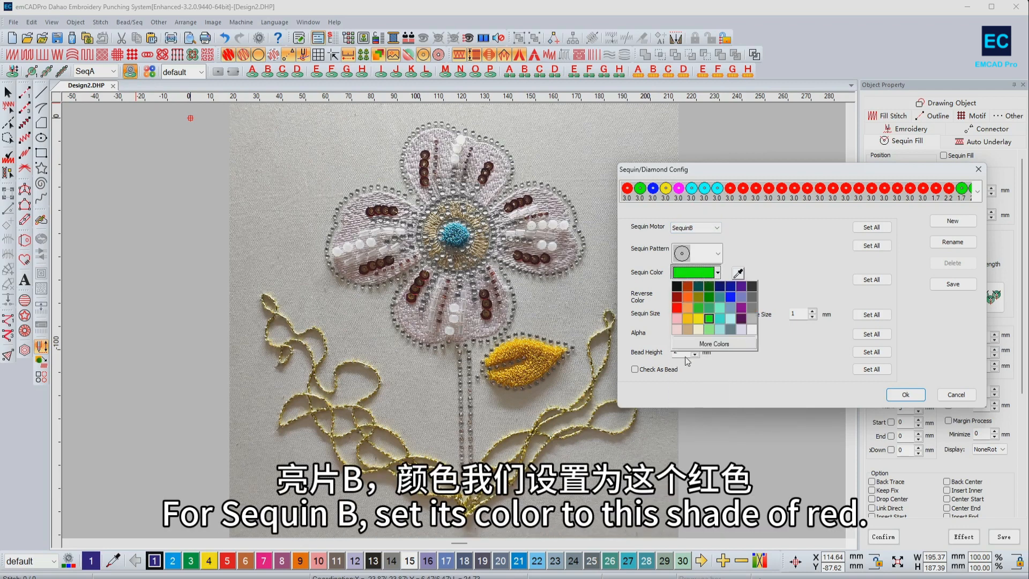
pyautogui.click(677, 297)
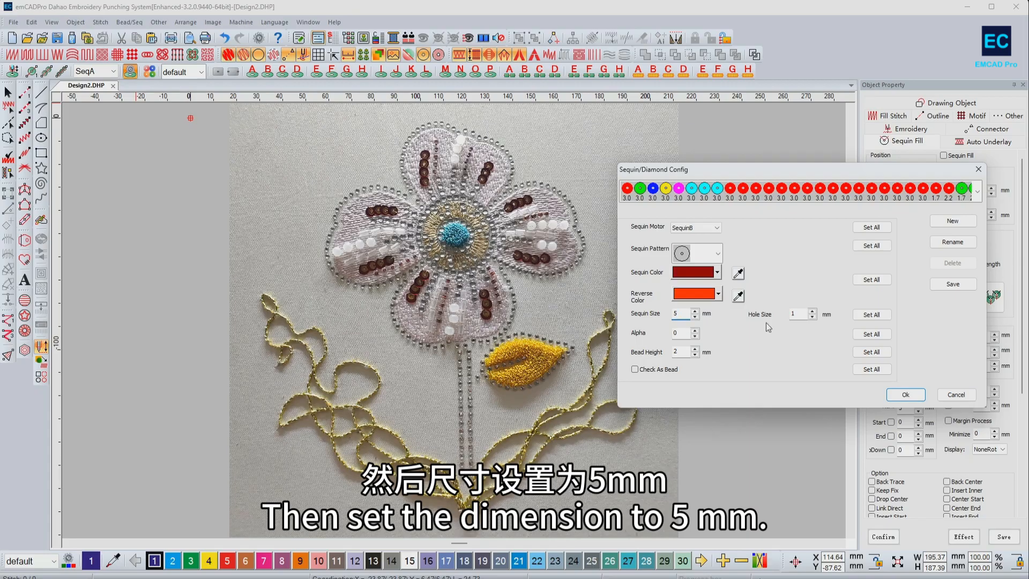
# Configure Bead A with a size of 2.8 mm, a bead height of 2.3 mm and a light orange colour
pyautogui.click(705, 229)
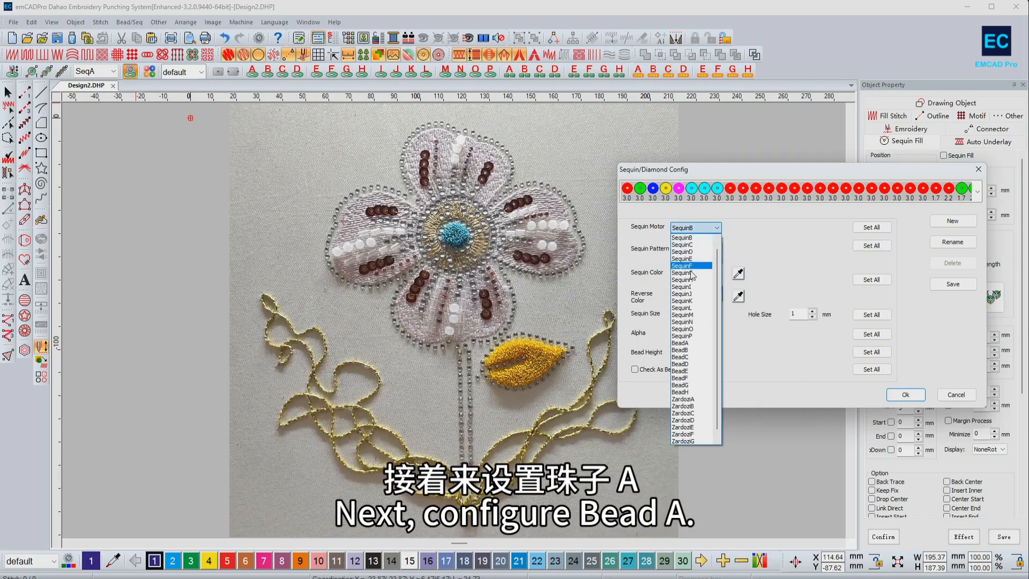
pyautogui.click(688, 343)
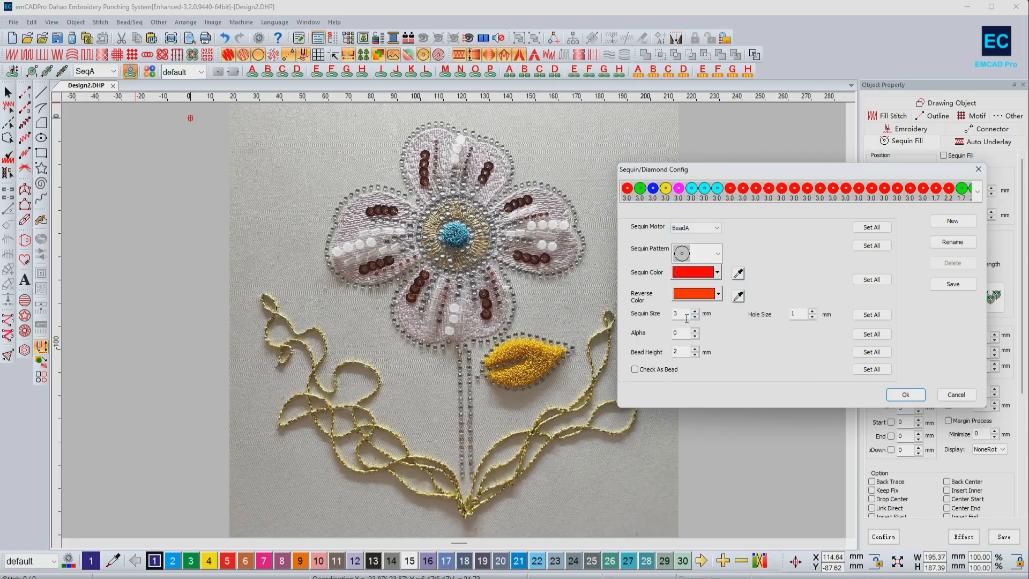
pyautogui.moveTo(687, 319); pyautogui.dragTo(626, 321)
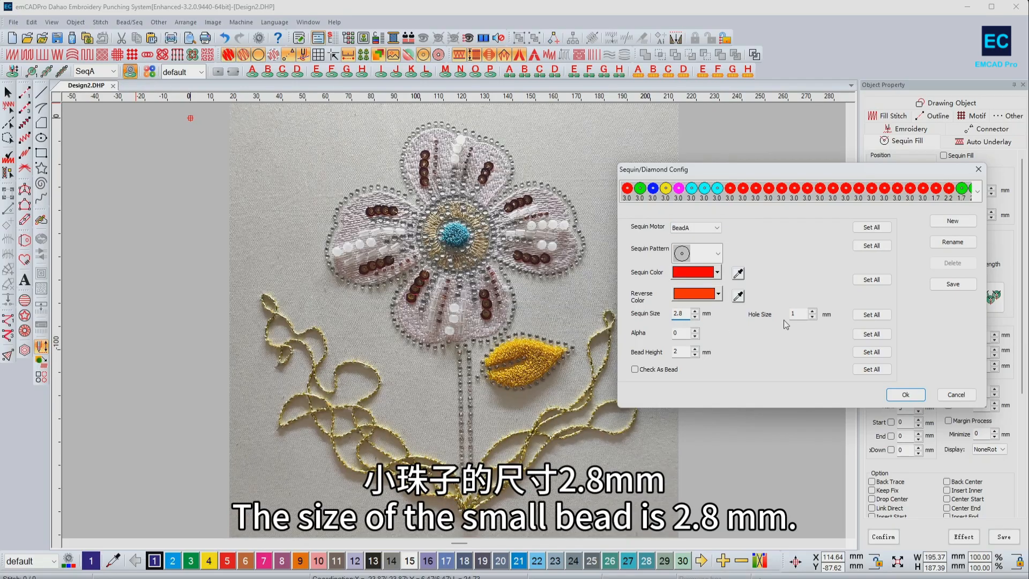
pyautogui.moveTo(690, 353); pyautogui.dragTo(605, 357)
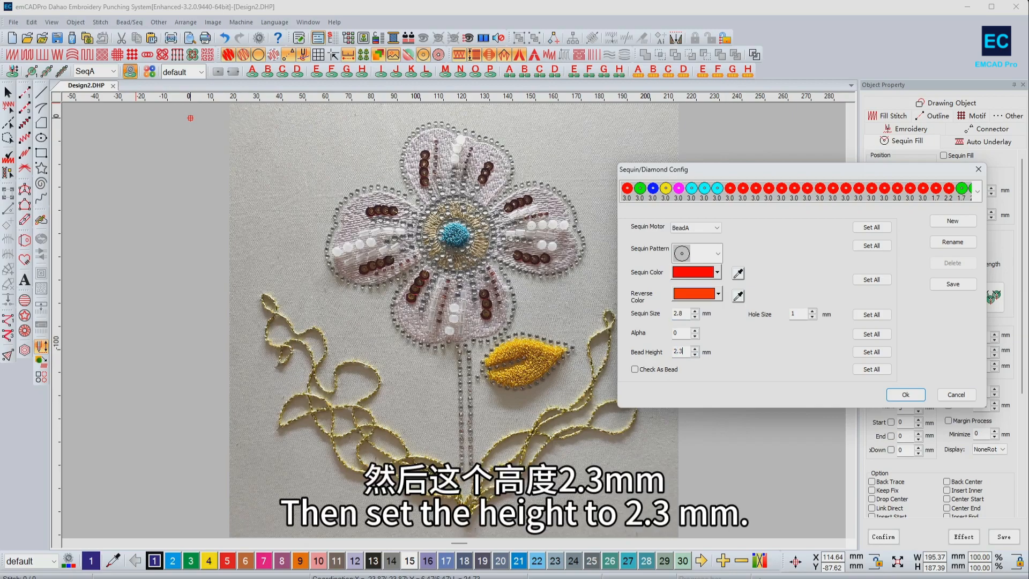
pyautogui.click(716, 273)
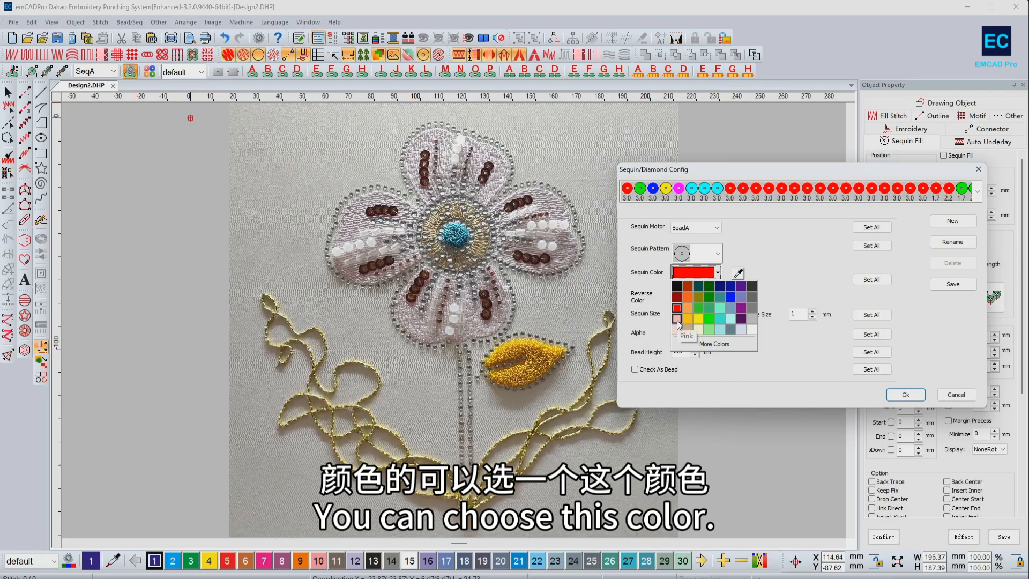
pyautogui.click(688, 307)
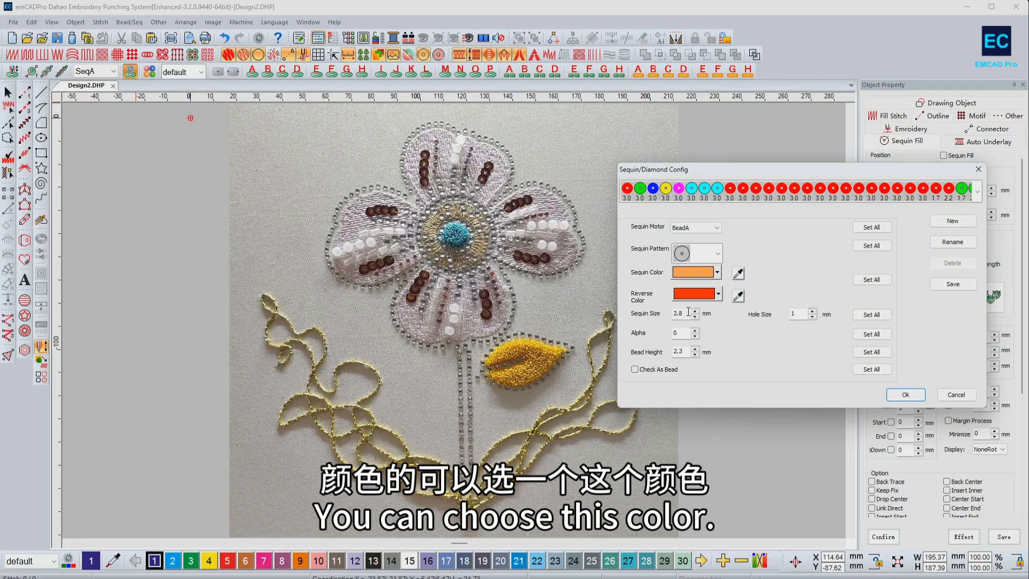
# Configure Bead B with pale turquoise front and reverse colours, a size of 2 mm and a bead height of 4 mm
pyautogui.click(696, 227)
pyautogui.click(692, 343)
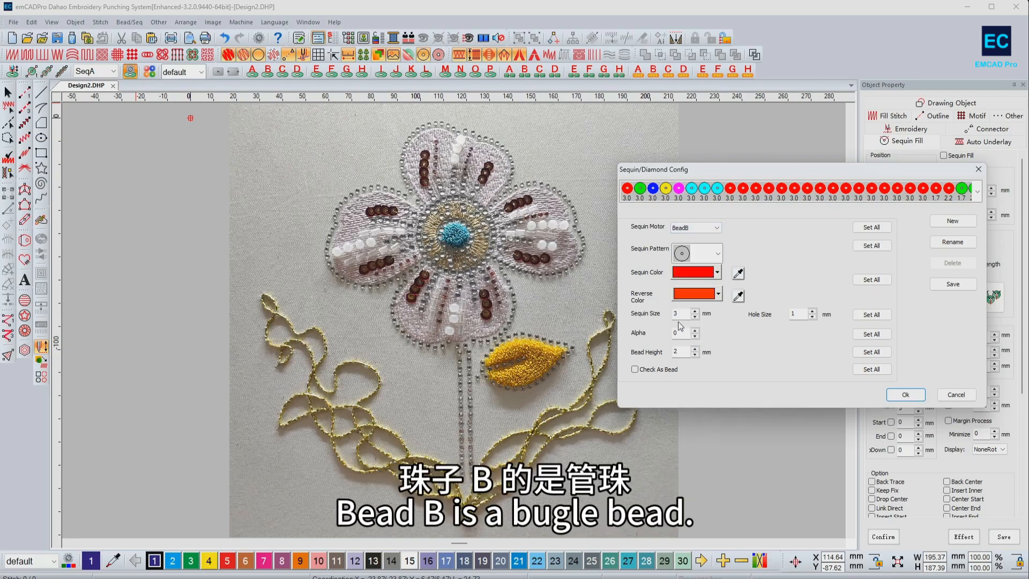
pyautogui.click(700, 277)
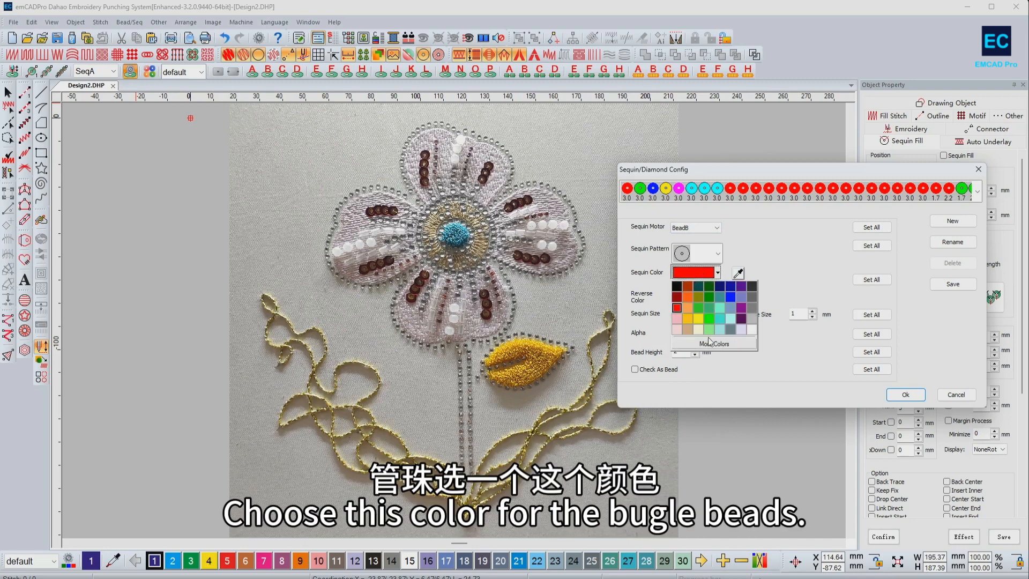
pyautogui.click(726, 332)
pyautogui.click(697, 294)
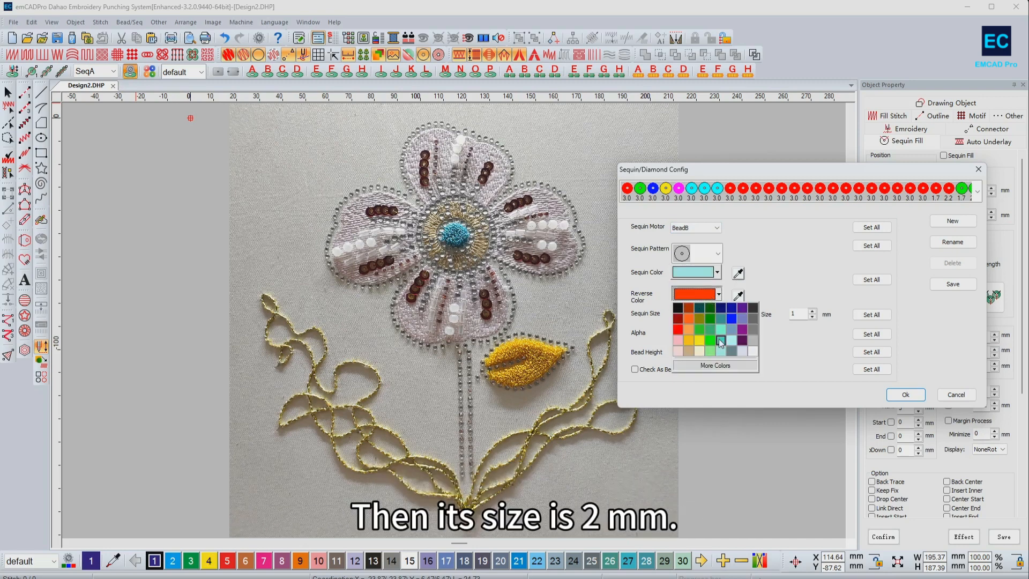
pyautogui.click(720, 350)
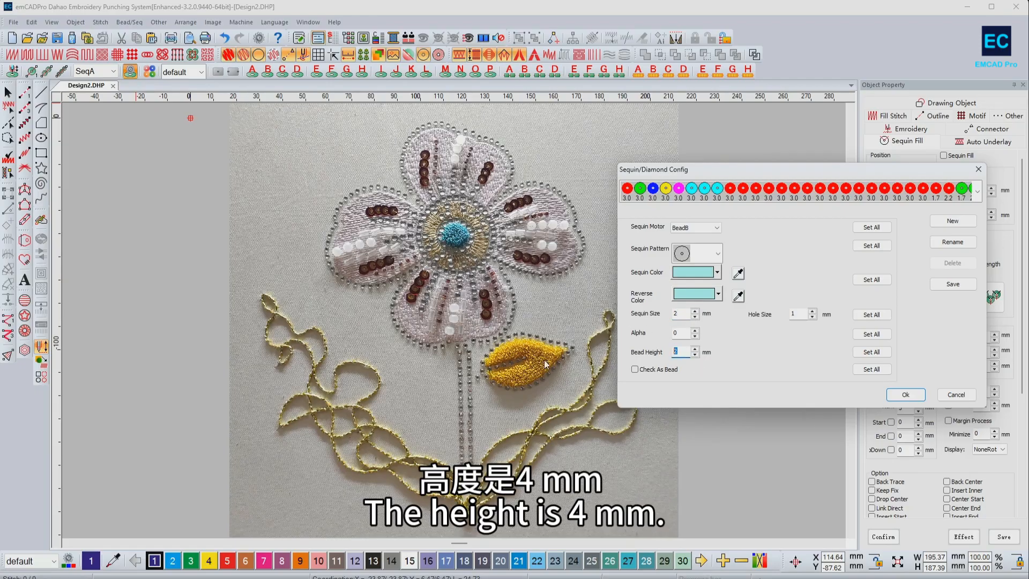
# Configure Bead C with cream front and reverse colours, size 4 mm and bead height 4 mm, and accept the sequin configuration
pyautogui.click(695, 227)
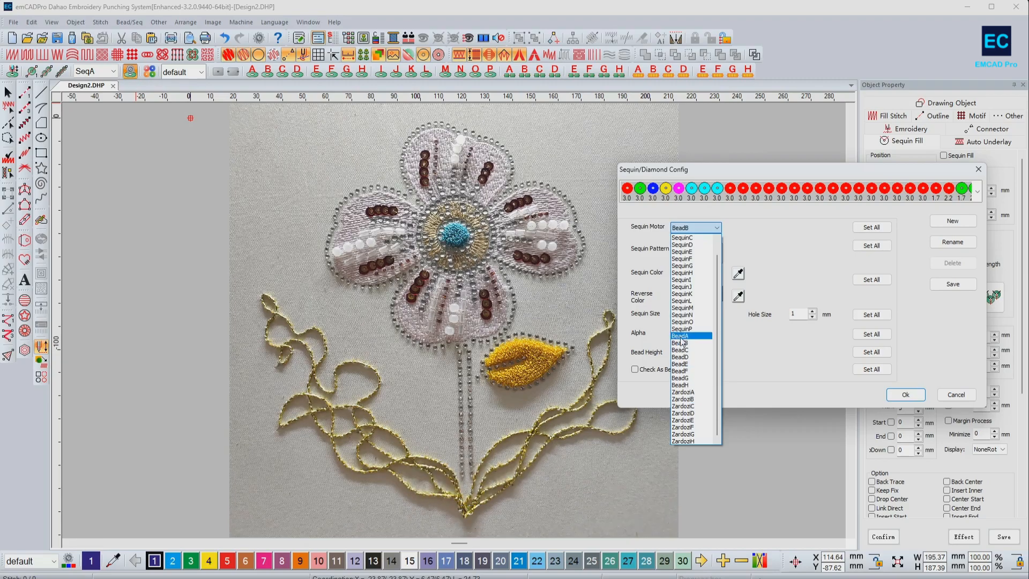
pyautogui.click(688, 350)
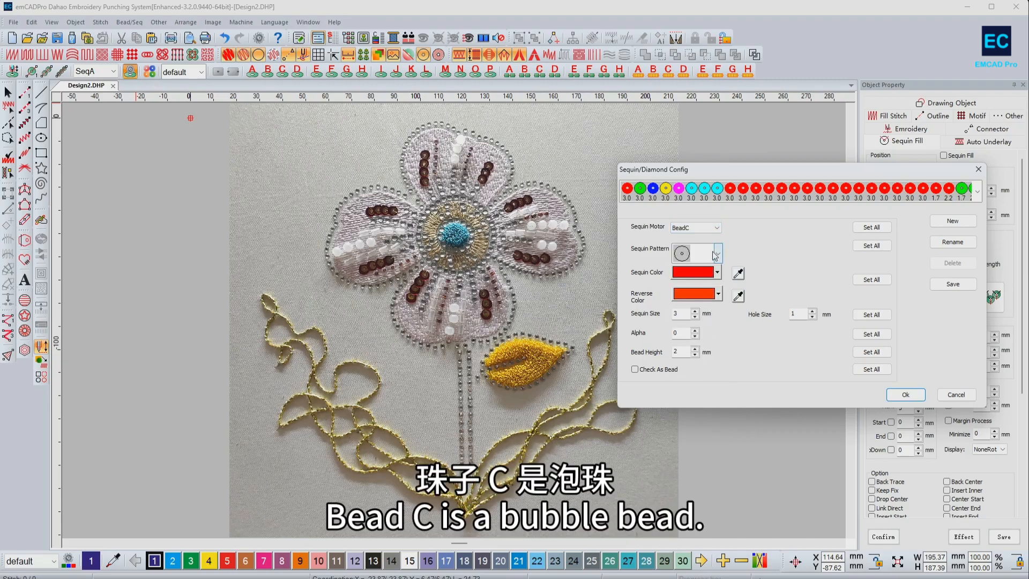
pyautogui.click(717, 273)
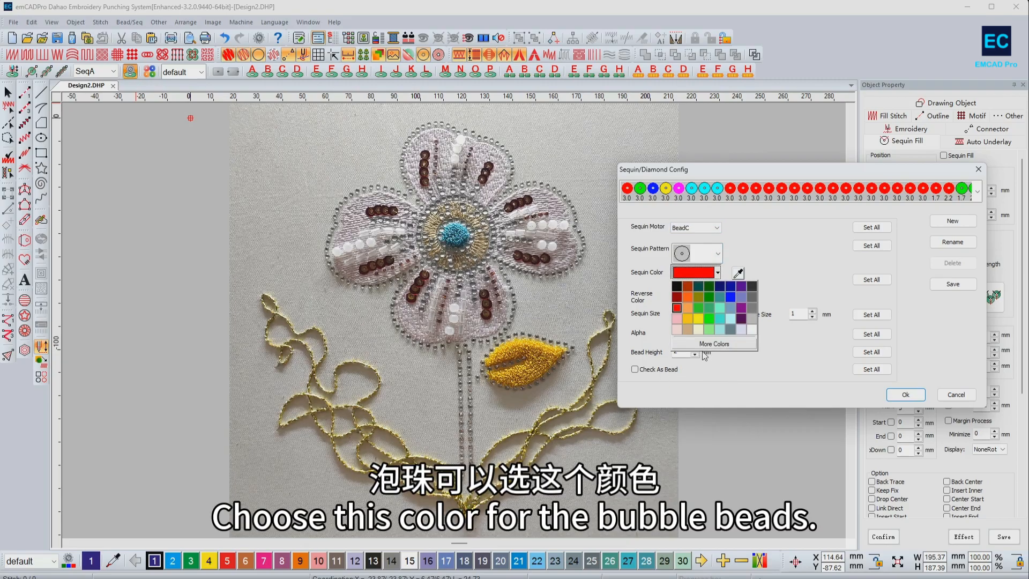
pyautogui.click(699, 329)
pyautogui.click(718, 294)
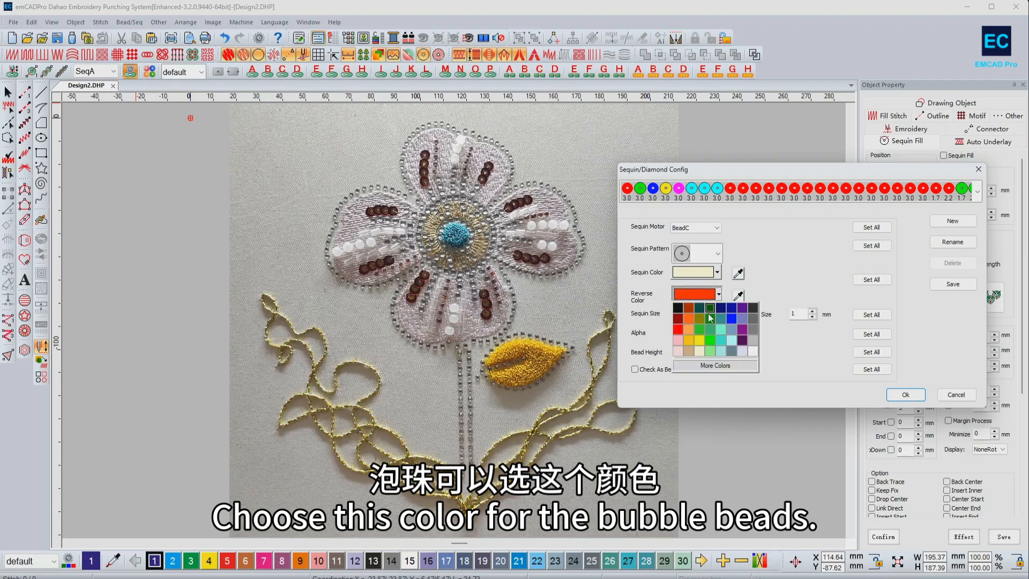
pyautogui.click(699, 350)
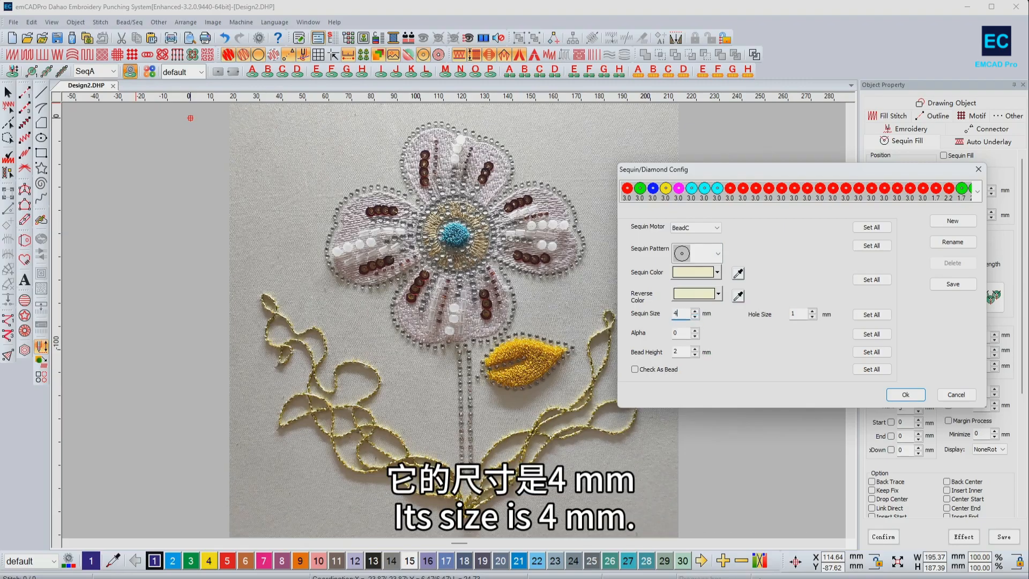
pyautogui.write('4')
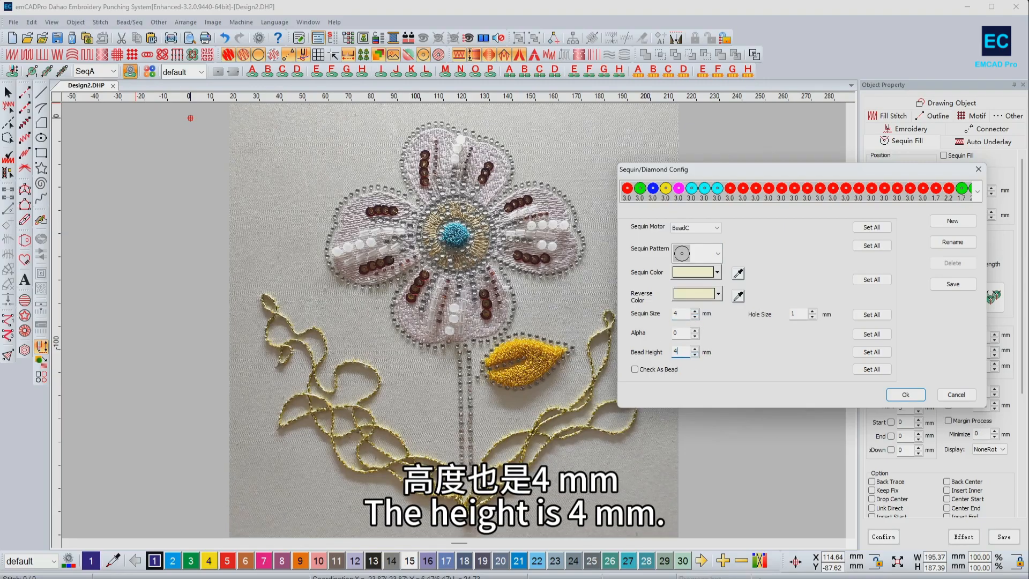
pyautogui.click(905, 394)
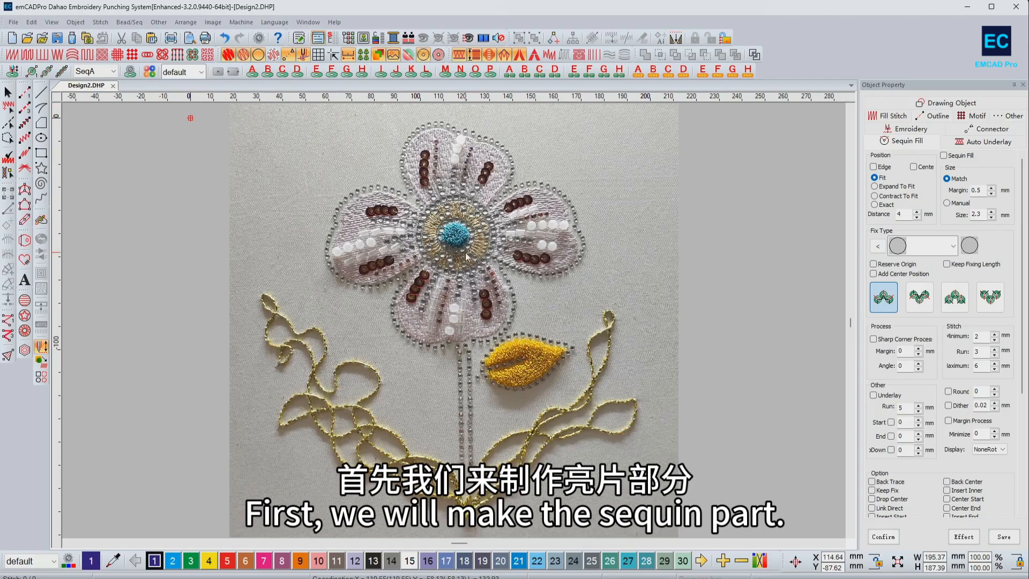
# Set the sequin fill distance to 3.5 mm and the fix type to 02
pyautogui.moveTo(1024, 291); pyautogui.dragTo(1018, 408)
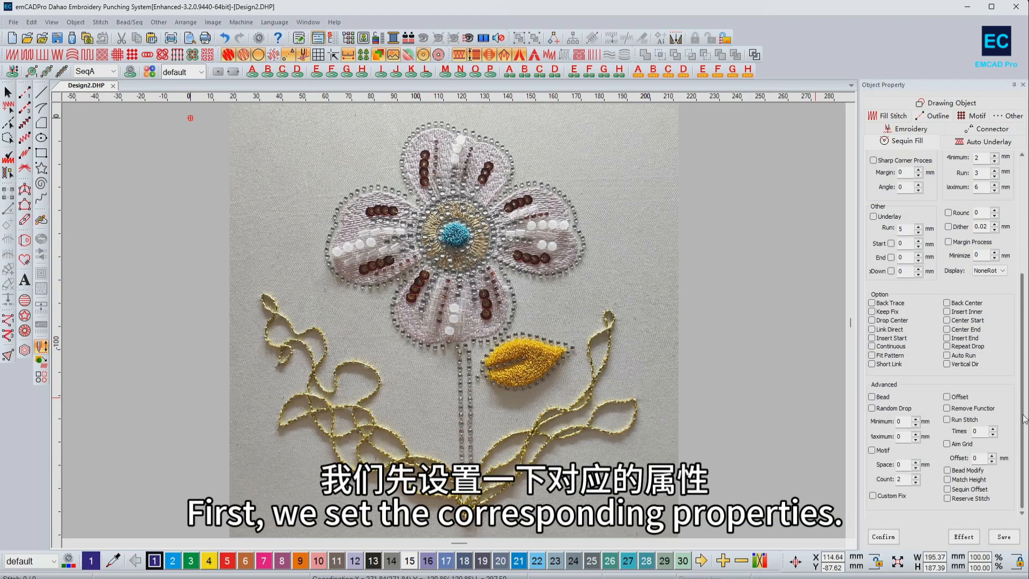
pyautogui.scroll(5, 1020, 431)
pyautogui.scroll(1, 947, 332)
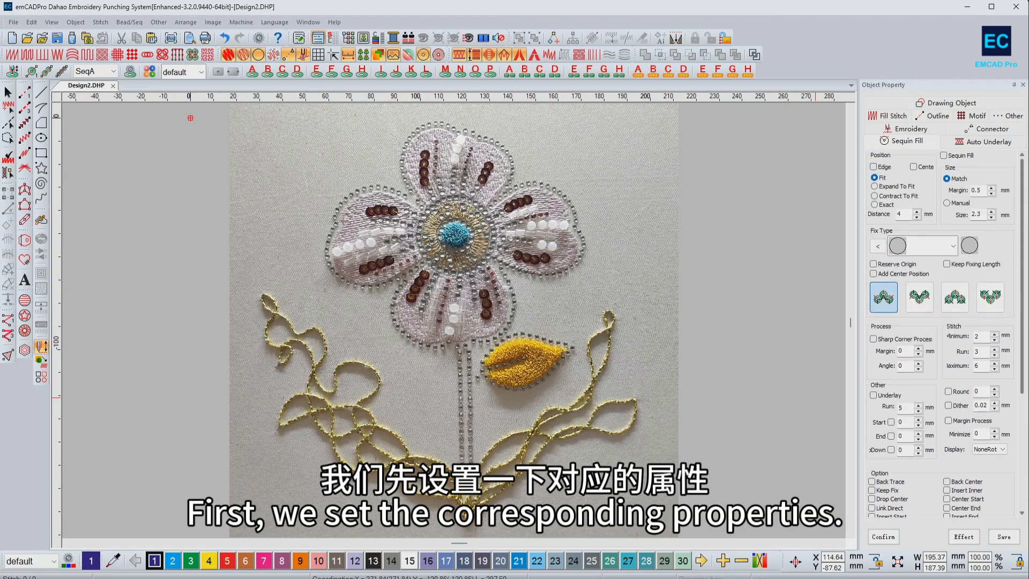
pyautogui.doubleClick(902, 214)
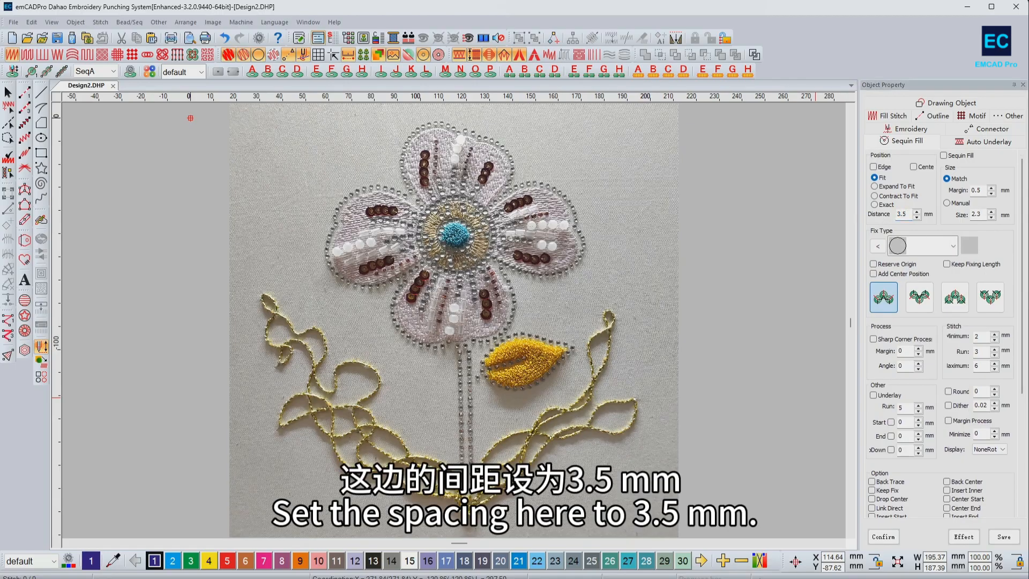
pyautogui.click(953, 247)
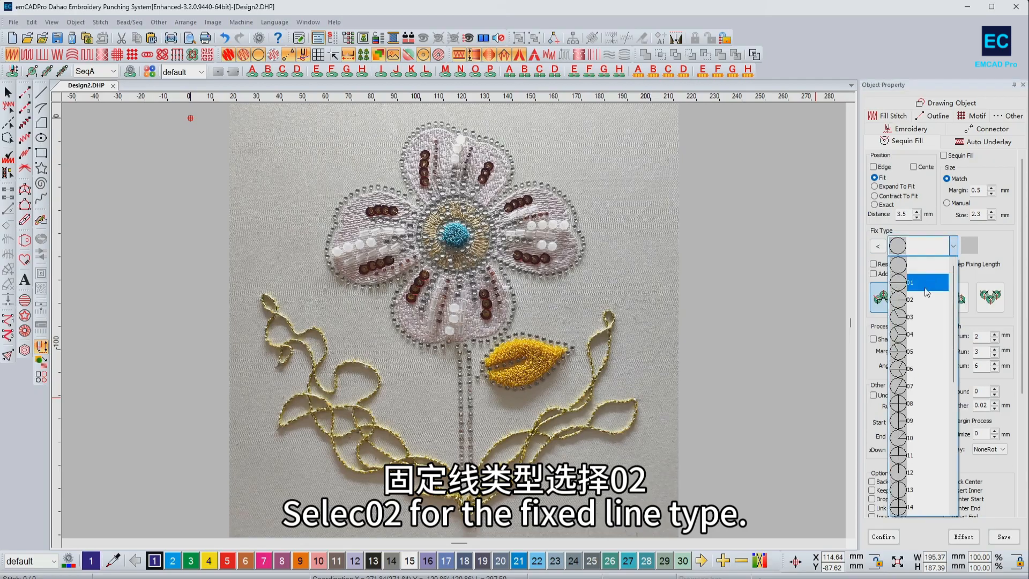
pyautogui.click(918, 299)
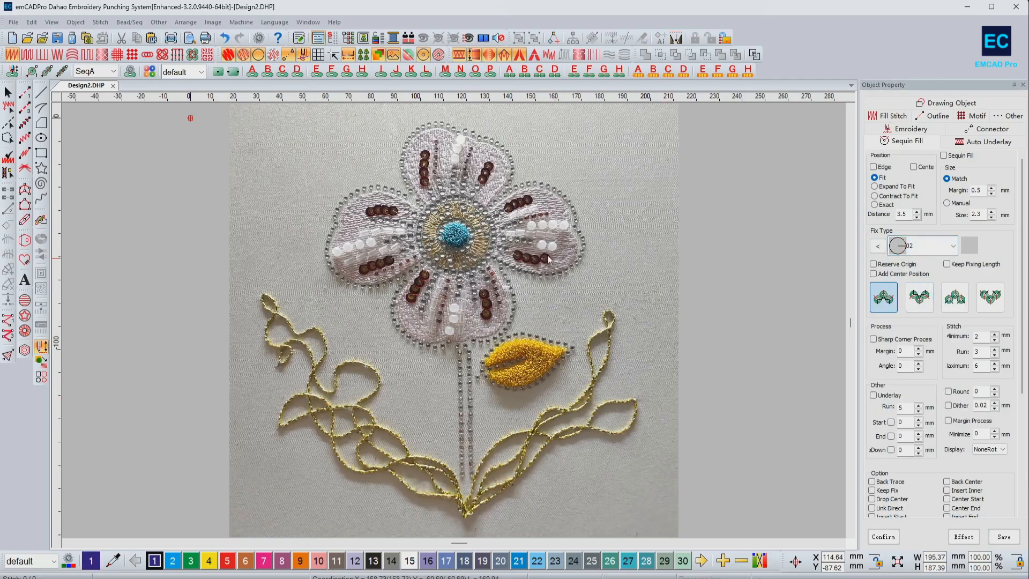
# Start the automatic sequin run with SeqAB and trace the lower dark sequin row on the flower's left petal
pyautogui.click(61, 72)
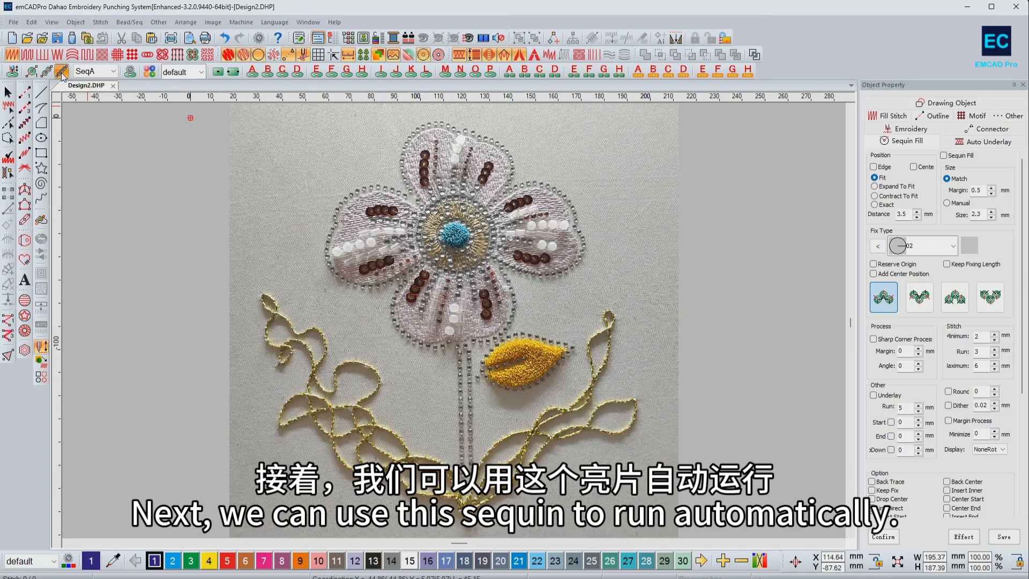
pyautogui.click(114, 72)
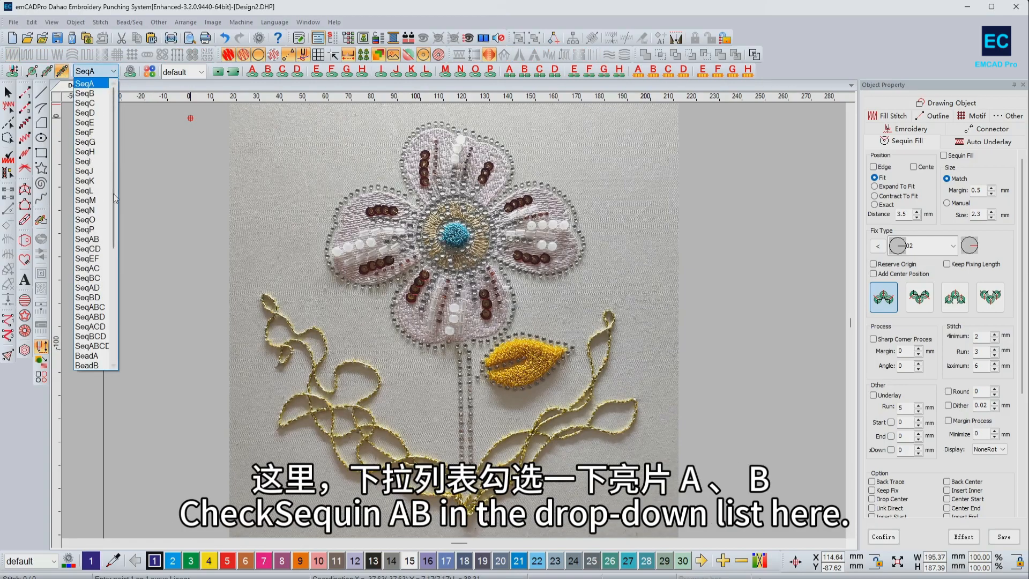
pyautogui.click(94, 239)
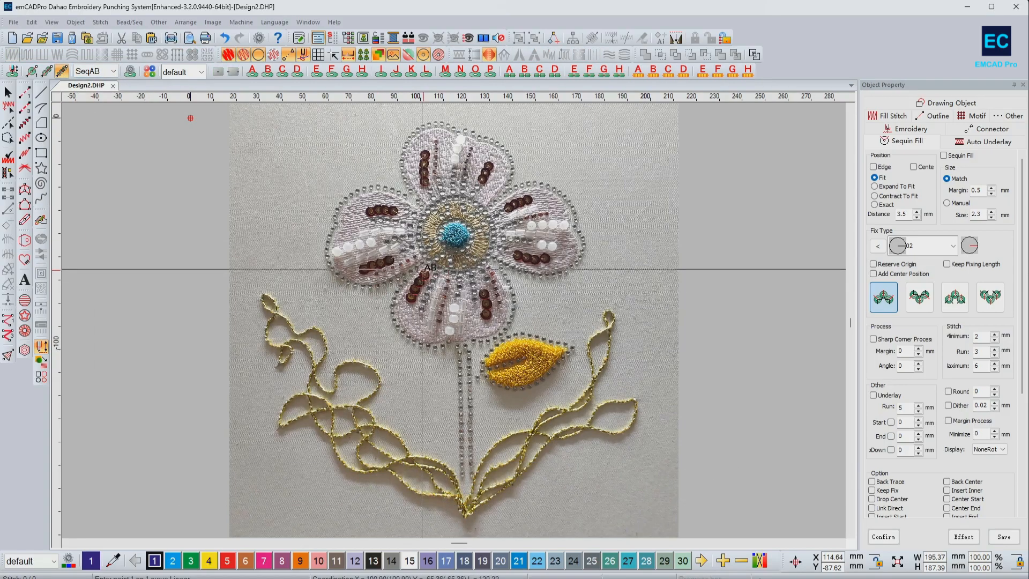
pyautogui.scroll(3, 444, 315)
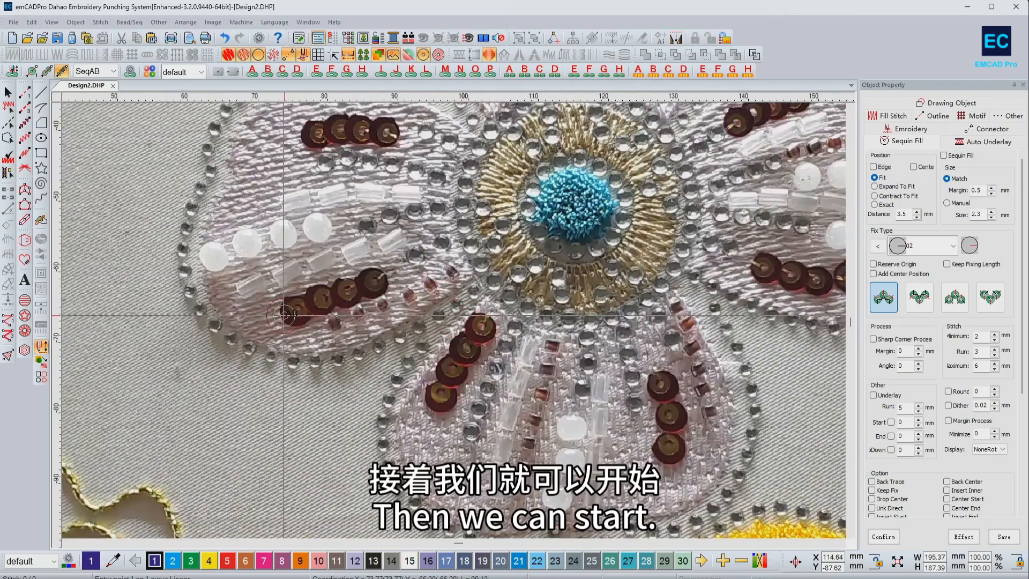
pyautogui.click(280, 317)
pyautogui.click(330, 299)
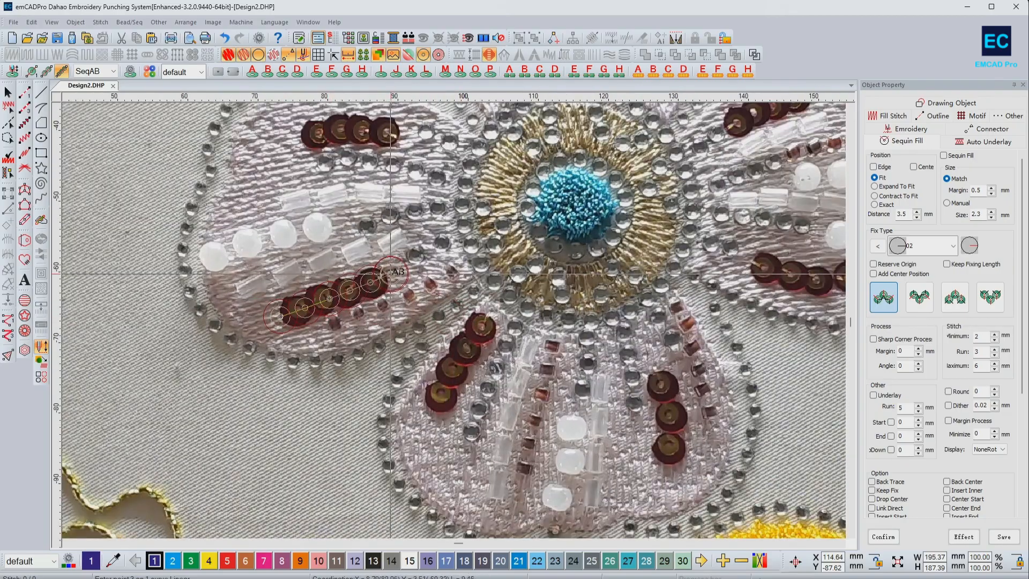
pyautogui.click(392, 273)
pyautogui.press('Return')
# Trace the upper dark sequin row on the left petal with SeqAB as a gently arched line
pyautogui.scroll(2, 328, 134)
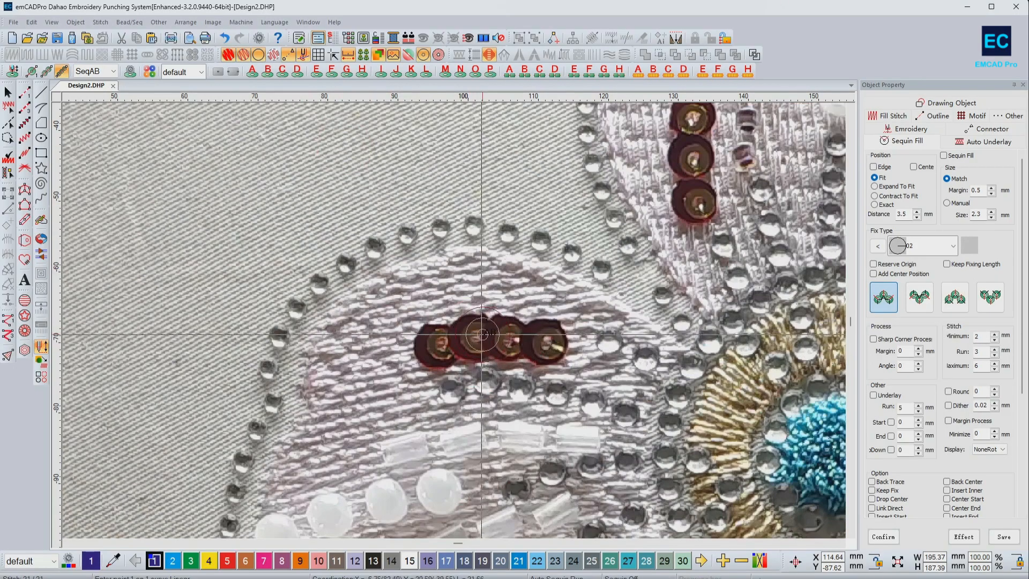
pyautogui.click(412, 349)
pyautogui.click(492, 338)
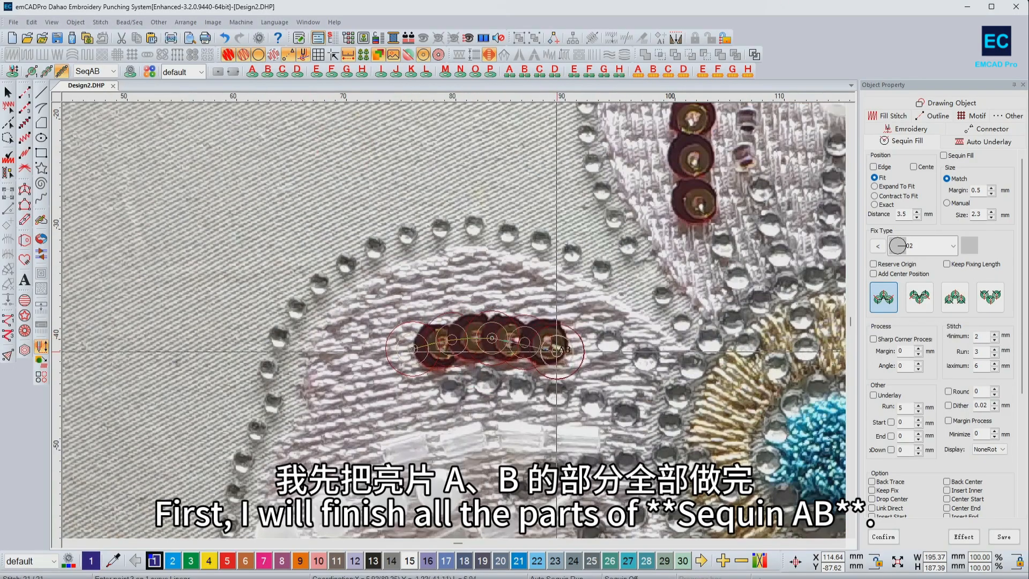
pyautogui.click(570, 351)
pyautogui.press('Return')
# Trace both dark sequin rows on the flower's top petal as separate SeqAB runs
pyautogui.scroll(-2, 637, 351)
pyautogui.click(521, 170)
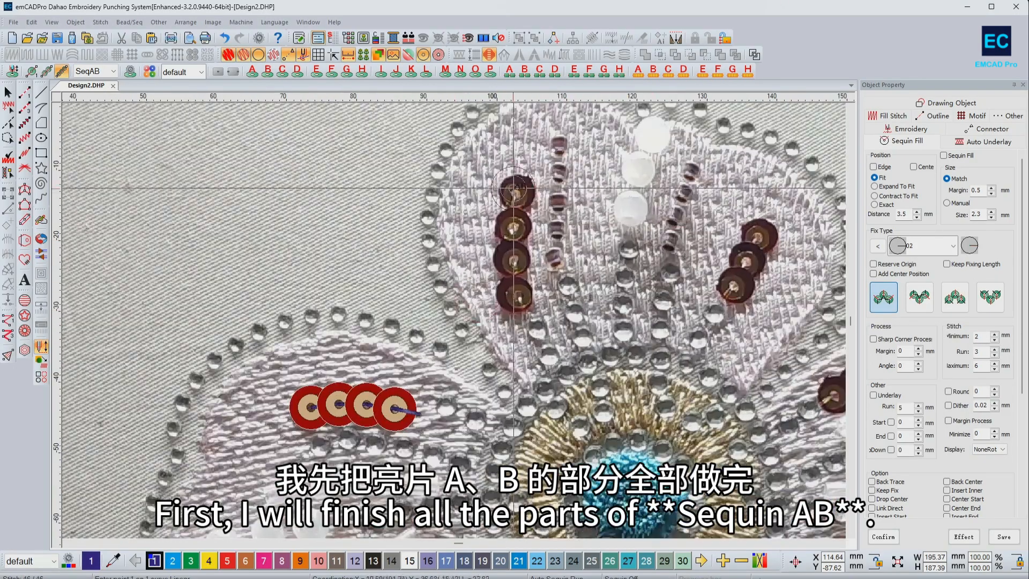
pyautogui.click(523, 315)
pyautogui.press('Return')
pyautogui.click(772, 216)
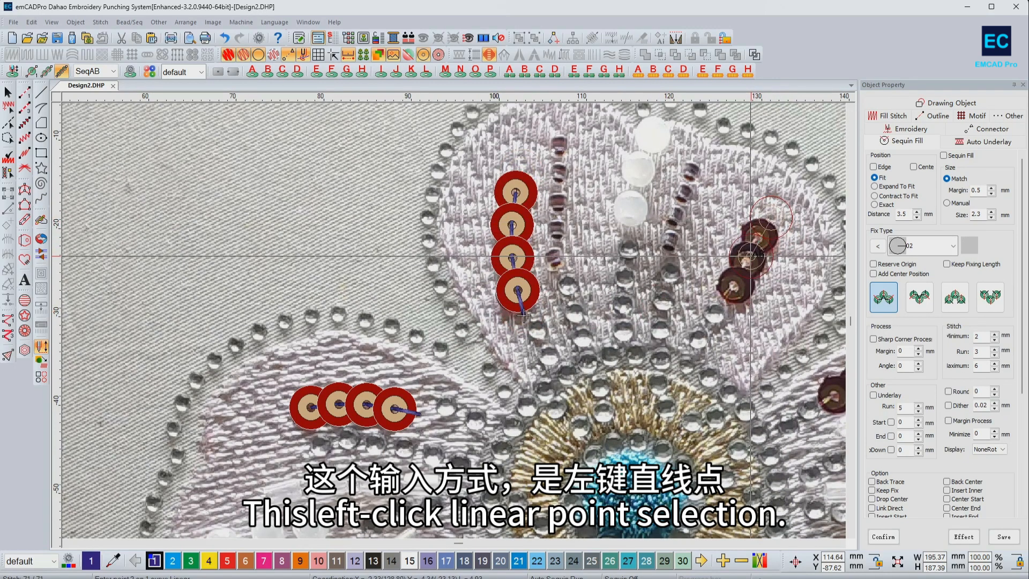
pyautogui.click(720, 304)
pyautogui.press('Return')
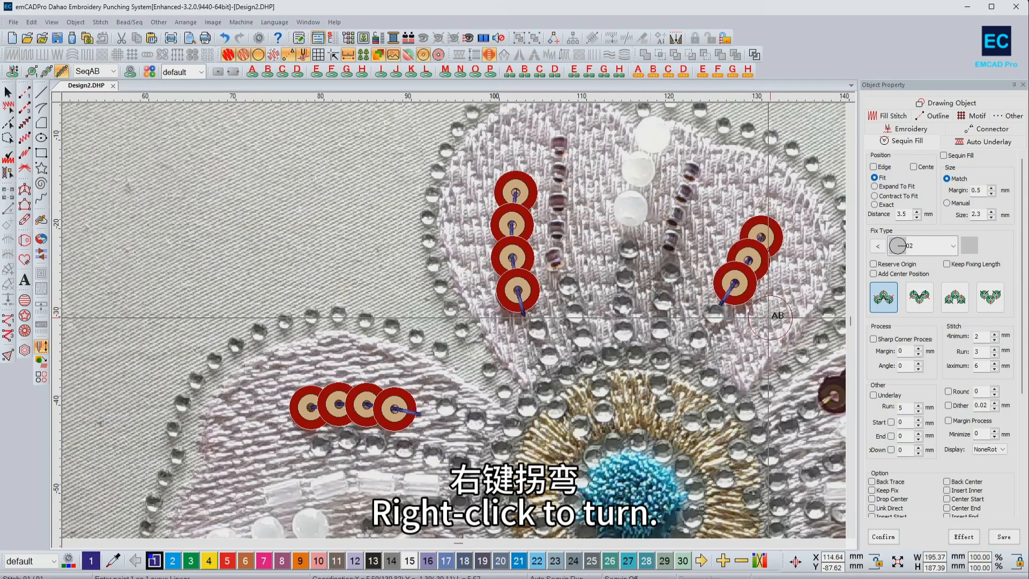
# Trace the upper dark sequin row on the flower's right petal with SeqAB
pyautogui.scroll(-1, 689, 363)
pyautogui.scroll(1, 474, 335)
pyautogui.click(669, 283)
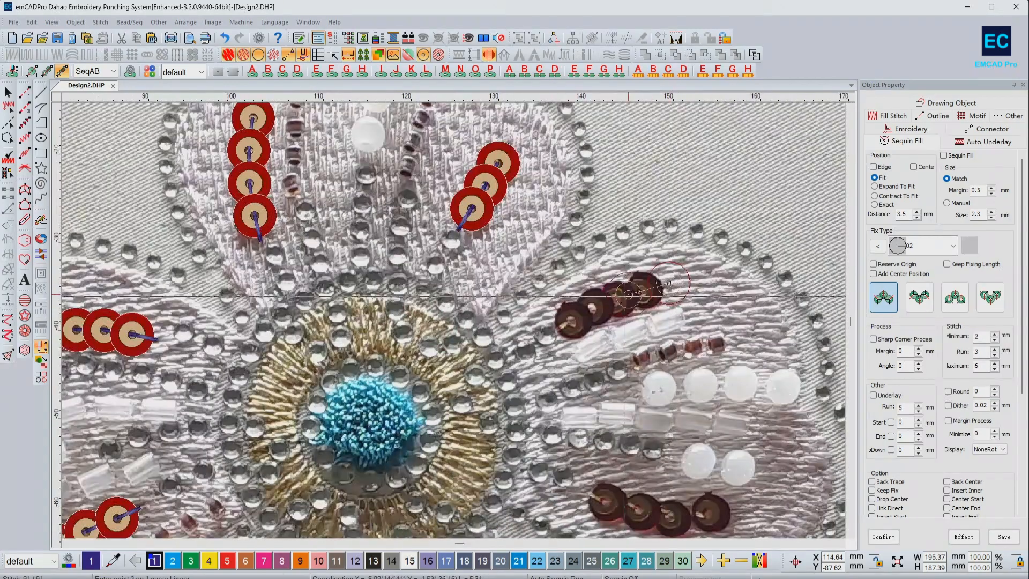
pyautogui.click(615, 300)
pyautogui.click(552, 336)
pyautogui.press('Return')
# Trace the lower dark sequin row on the flower's right petal with SeqAB
pyautogui.scroll(-1, 616, 435)
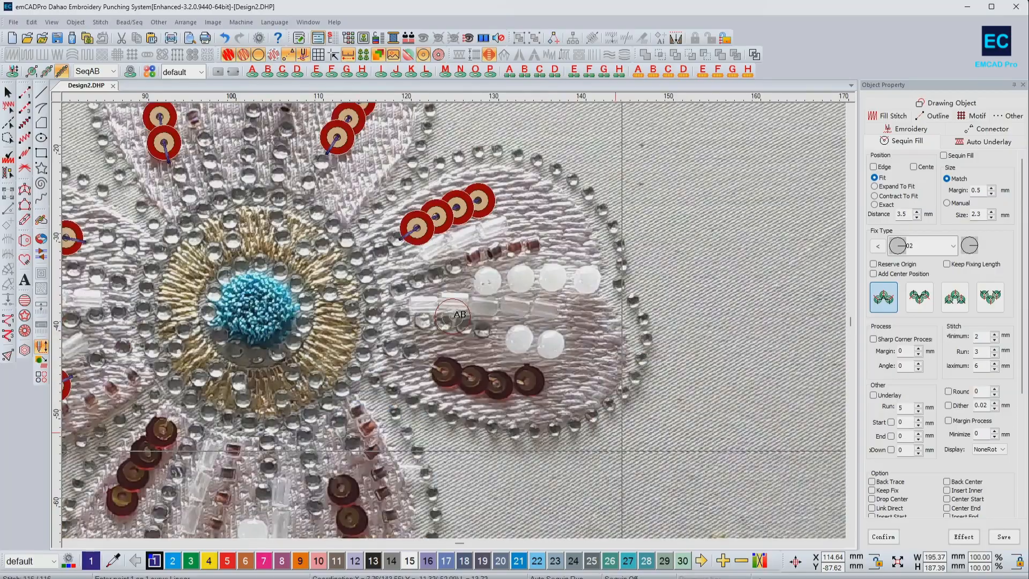
pyautogui.scroll(1, 472, 385)
pyautogui.click(550, 313)
pyautogui.click(482, 315)
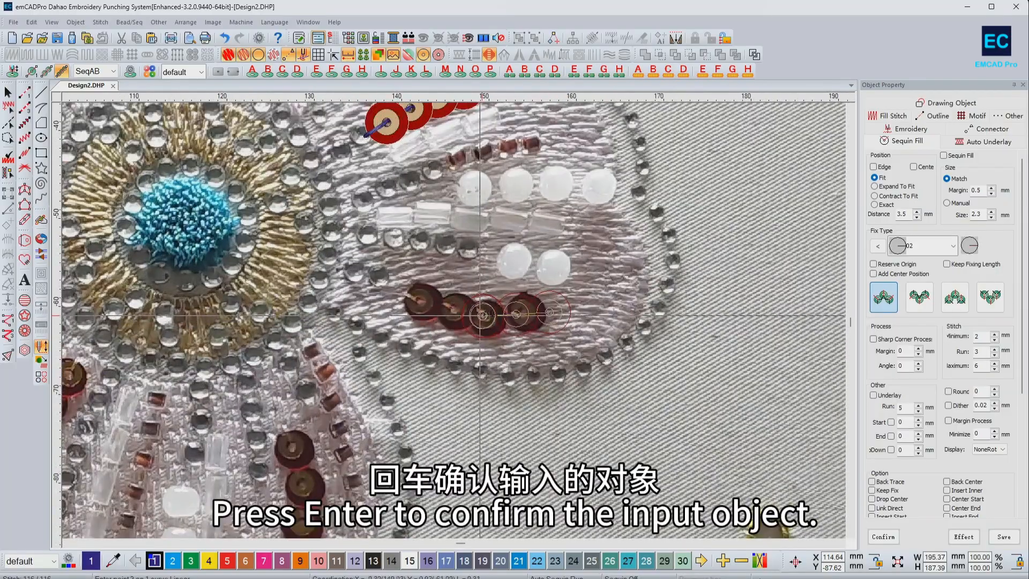
pyautogui.press('Return')
# Trace the dark sequin row on the right side of the bottom petal with SeqAB
pyautogui.scroll(-1, 482, 316)
pyautogui.scroll(1, 447, 370)
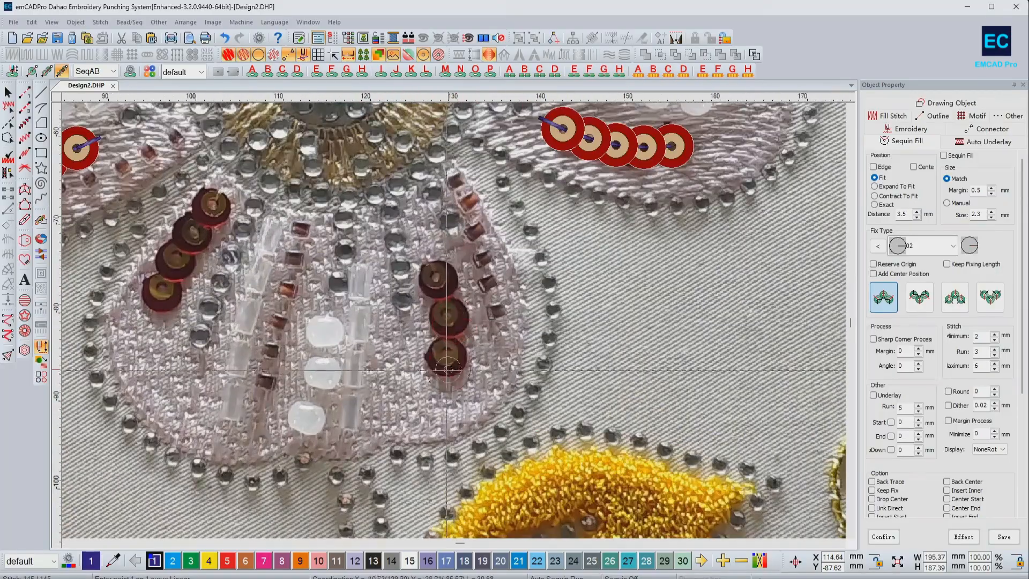
pyautogui.click(443, 382)
pyautogui.click(447, 331)
pyautogui.click(427, 256)
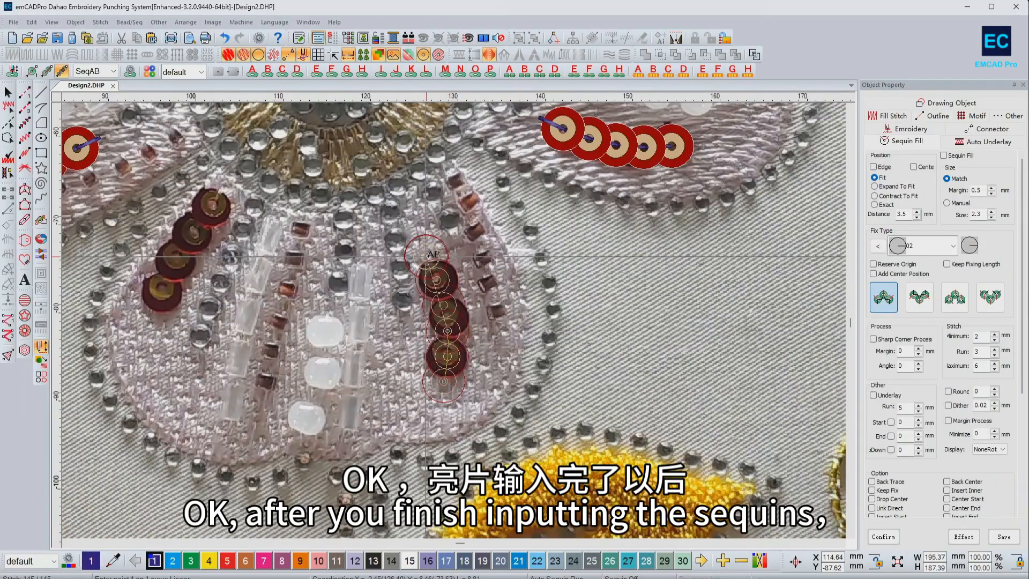
pyautogui.press('Return')
# Trace the slanted dark sequin row on the left side of the bottom petal with SeqAB
pyautogui.click(150, 311)
pyautogui.click(183, 246)
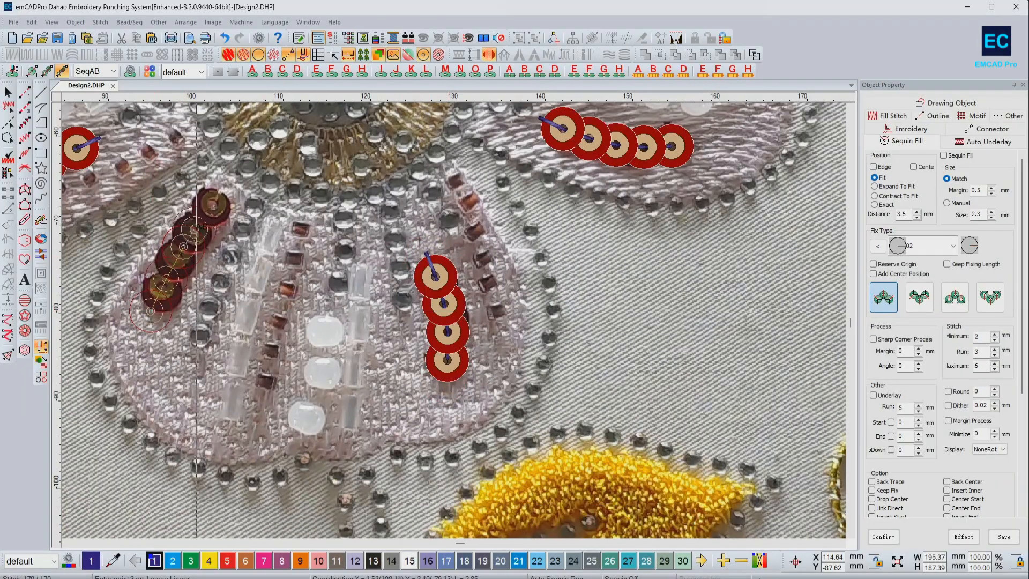
pyautogui.click(226, 186)
pyautogui.press('Return')
# Switch the automatic run to BeadA and set the fill distance to 3 mm
pyautogui.scroll(-4, 420, 272)
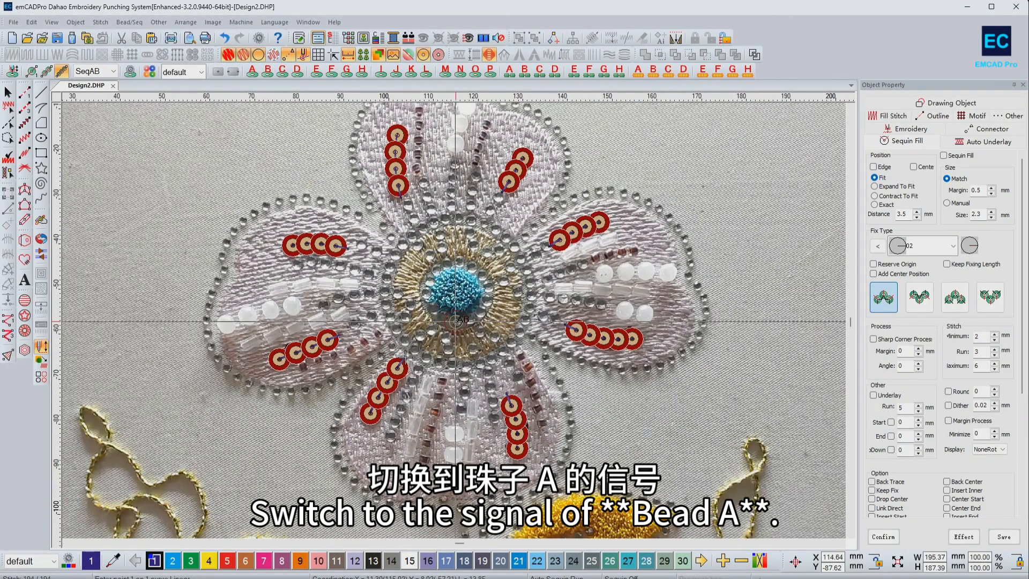
pyautogui.click(510, 72)
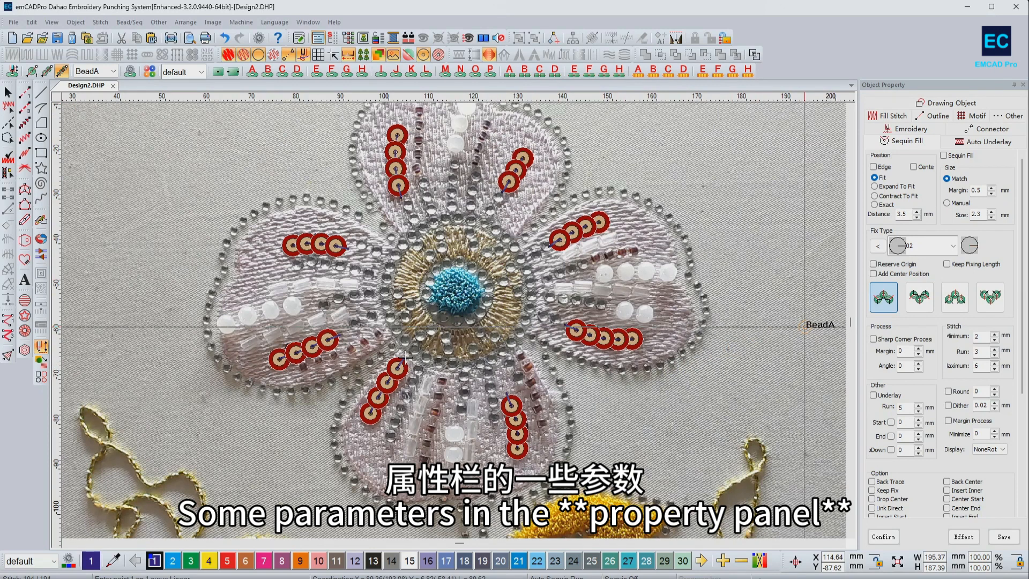
pyautogui.doubleClick(902, 214)
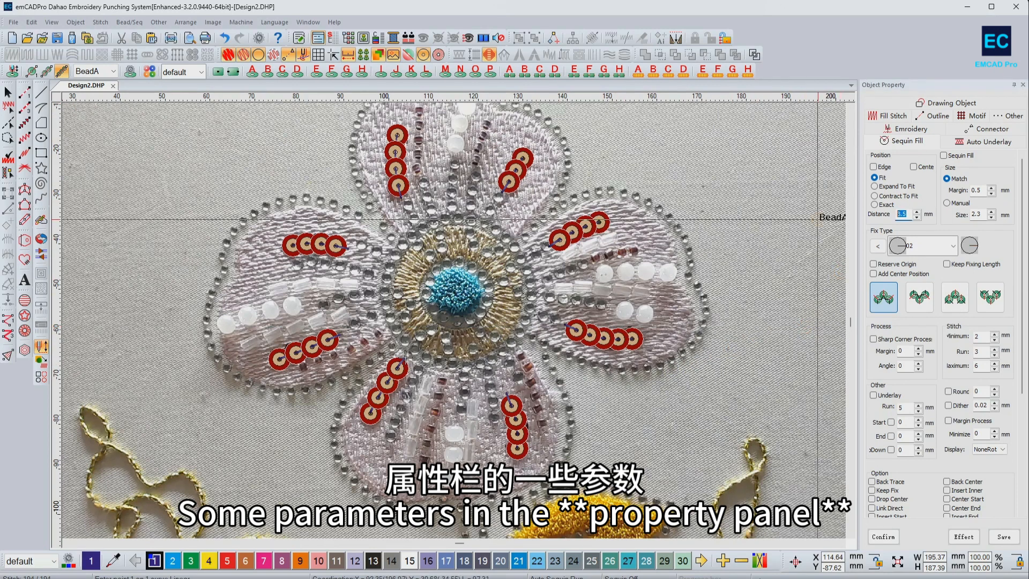
pyautogui.press('Return')
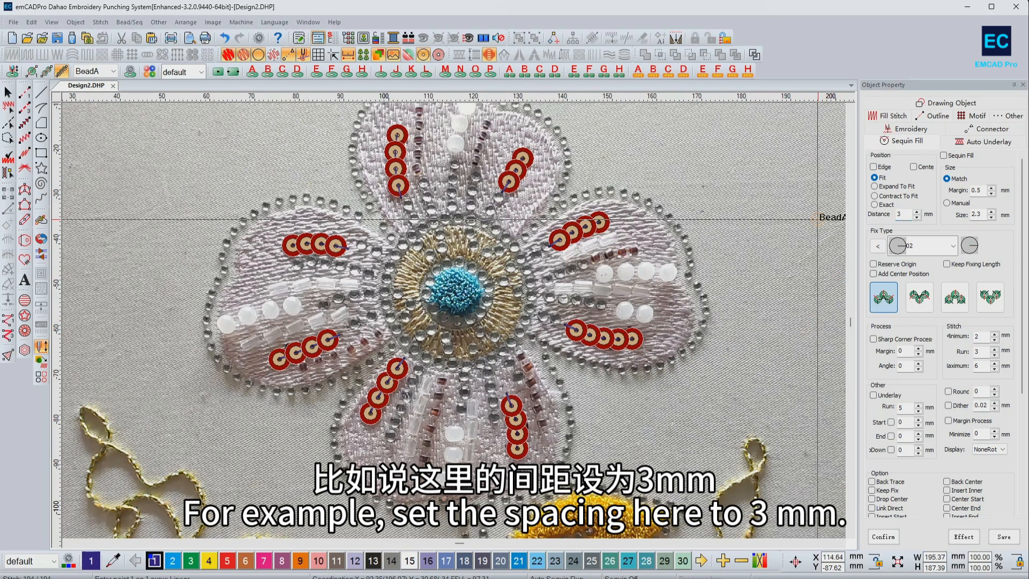
# Enable the advanced options Bead, Offset, Bead Modify and Match Height
pyautogui.scroll(-3, 872, 316)
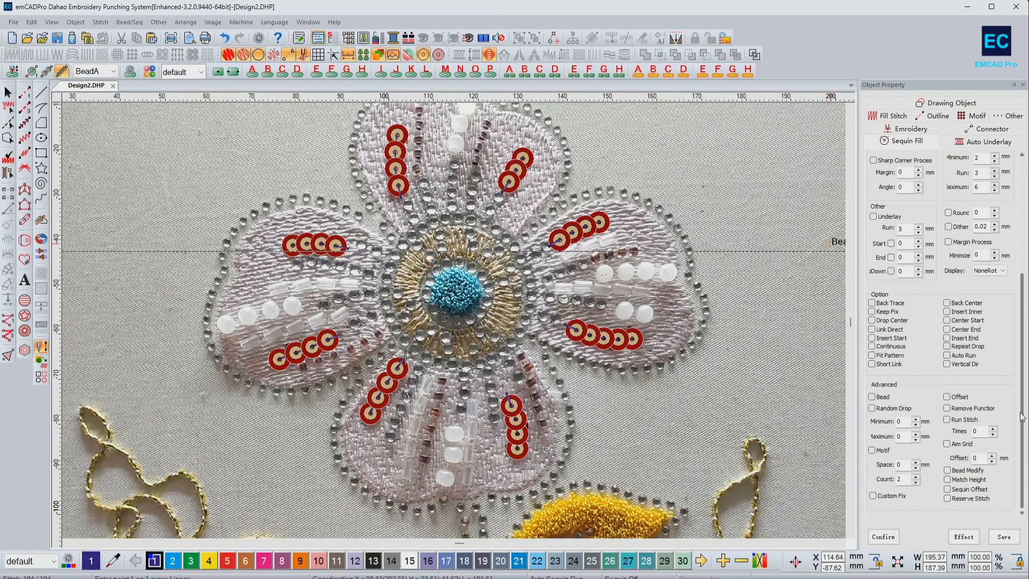
pyautogui.click(873, 398)
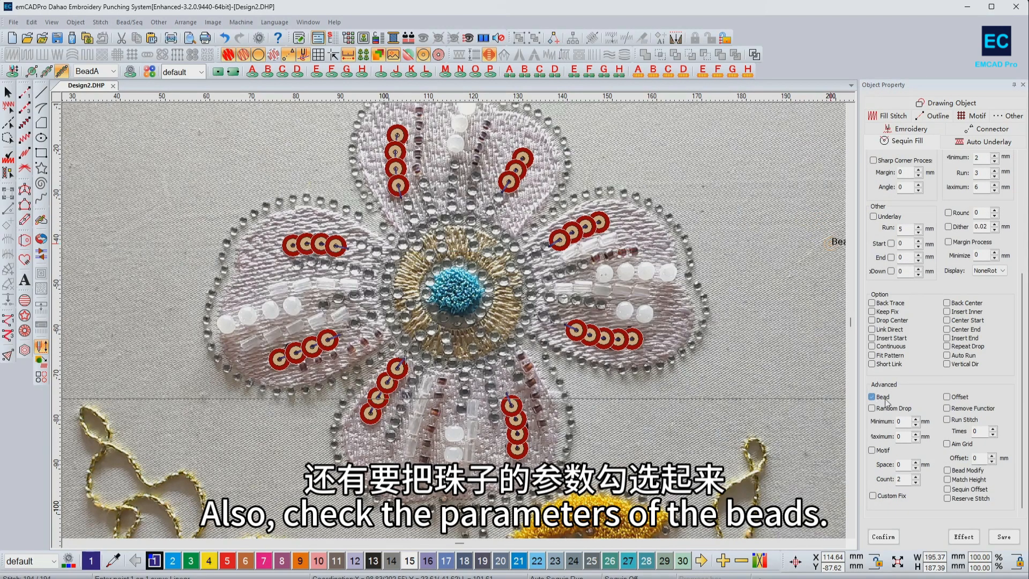
pyautogui.click(947, 397)
pyautogui.click(948, 470)
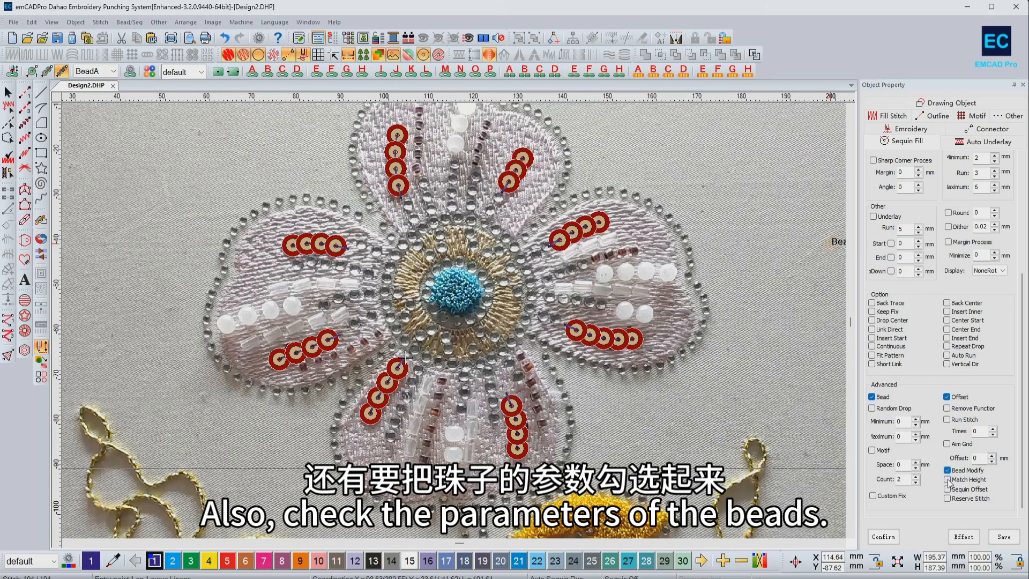
pyautogui.click(948, 479)
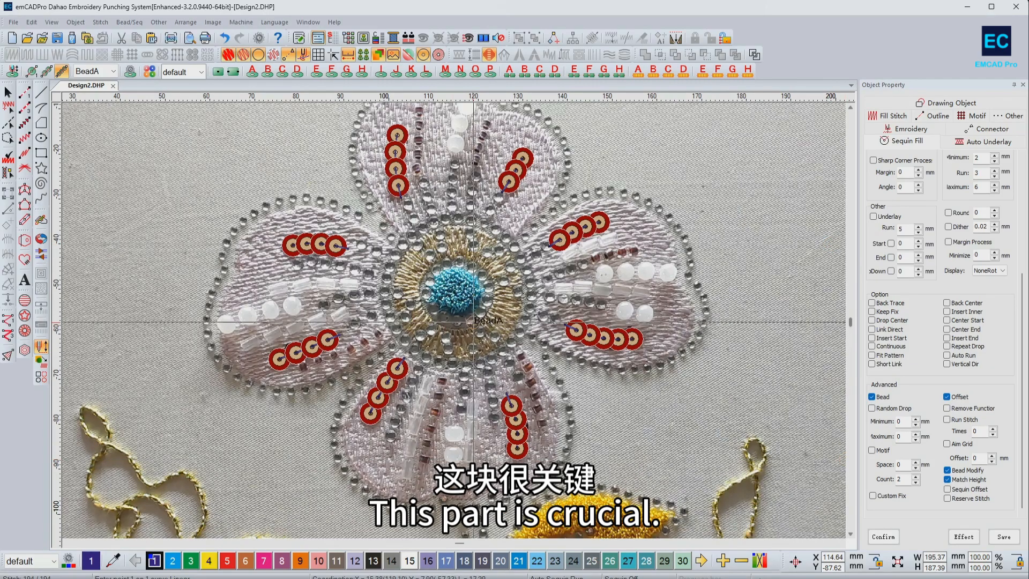
# Disable the Bead, Offset, Bead Modify and Match Height options to demonstrate incorrect bead parameters
pyautogui.click(873, 398)
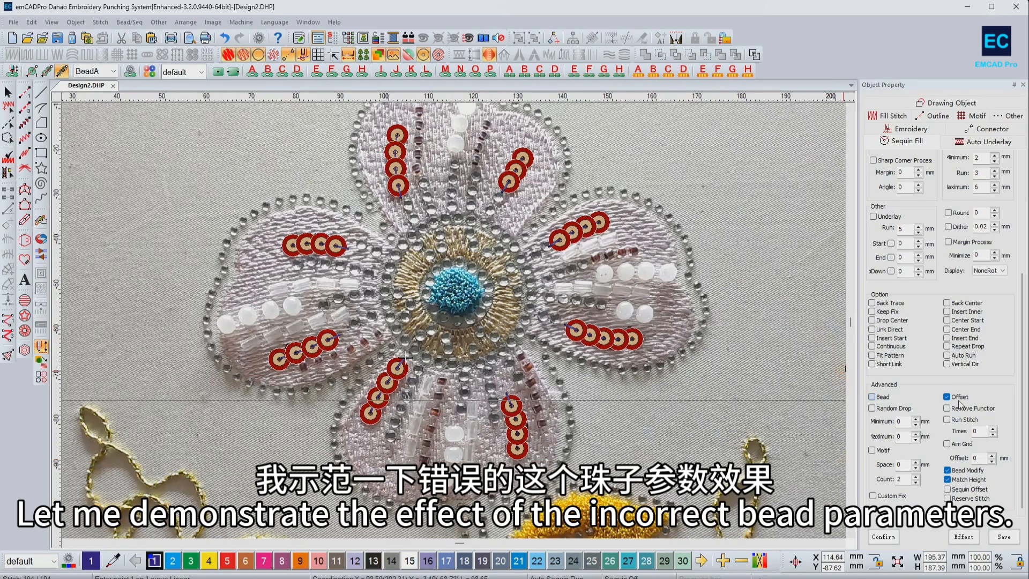
pyautogui.click(947, 471)
pyautogui.click(948, 480)
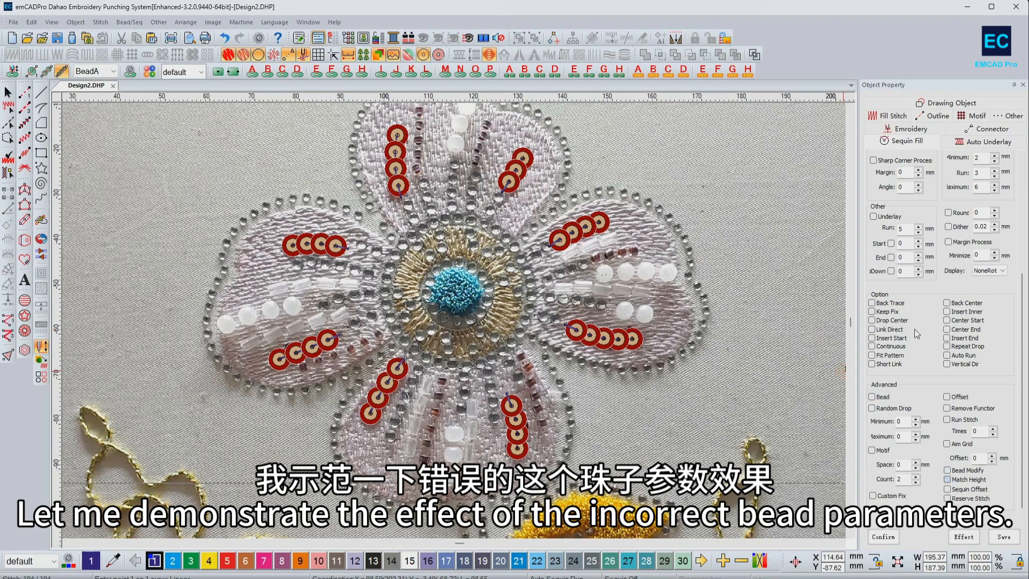
# Draw a curved BeadA demonstration row about 32 mm wide on the empty fabric beside the right petal
pyautogui.scroll(2, 836, 364)
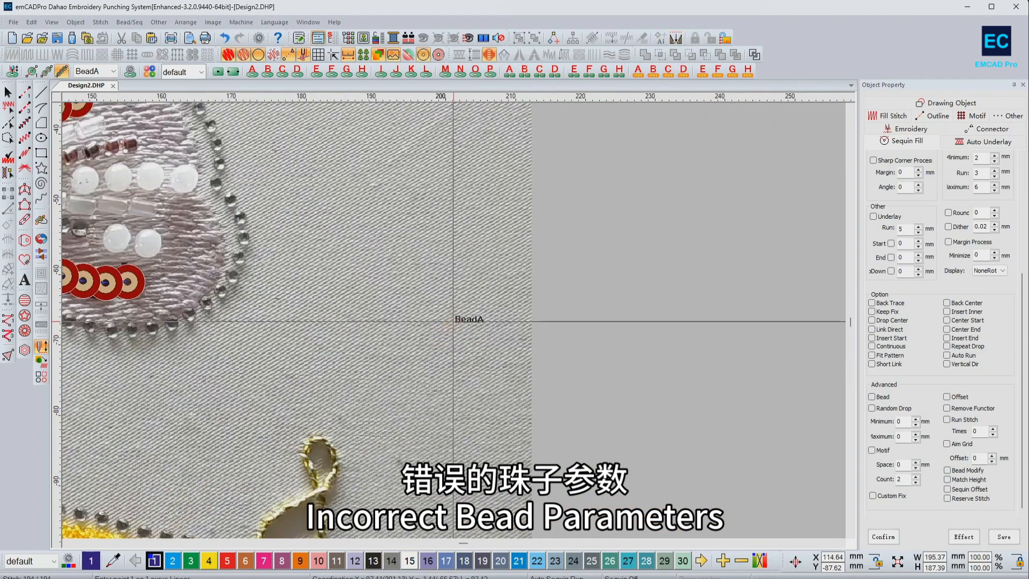
pyautogui.click(210, 372)
pyautogui.rightClick(308, 332)
pyautogui.click(437, 314)
pyautogui.press('Return')
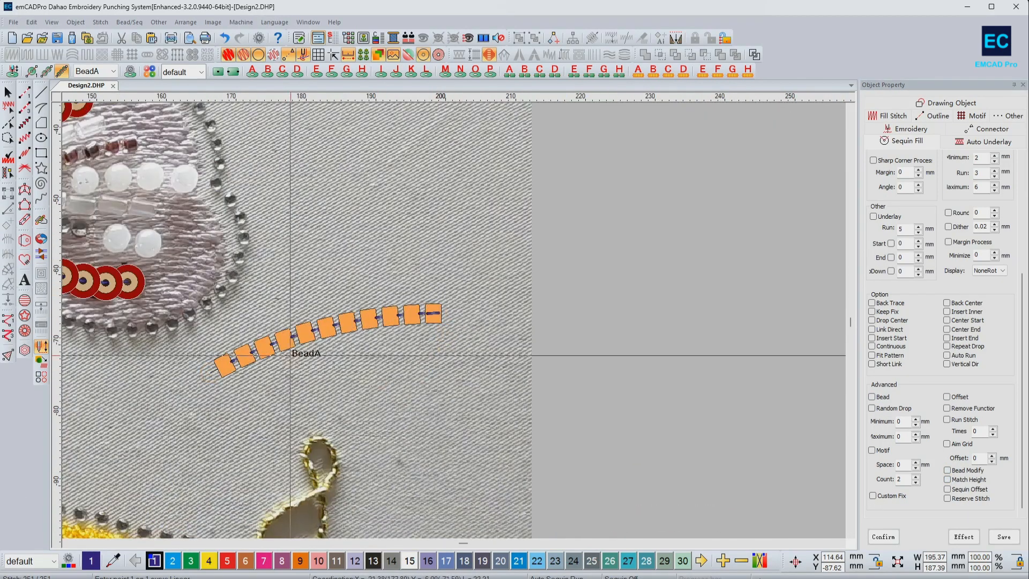
# Inspect the stitches at the end of the bead row and turn Bead, Offset, Bead Modify and Match Height back on
pyautogui.scroll(4, 436, 328)
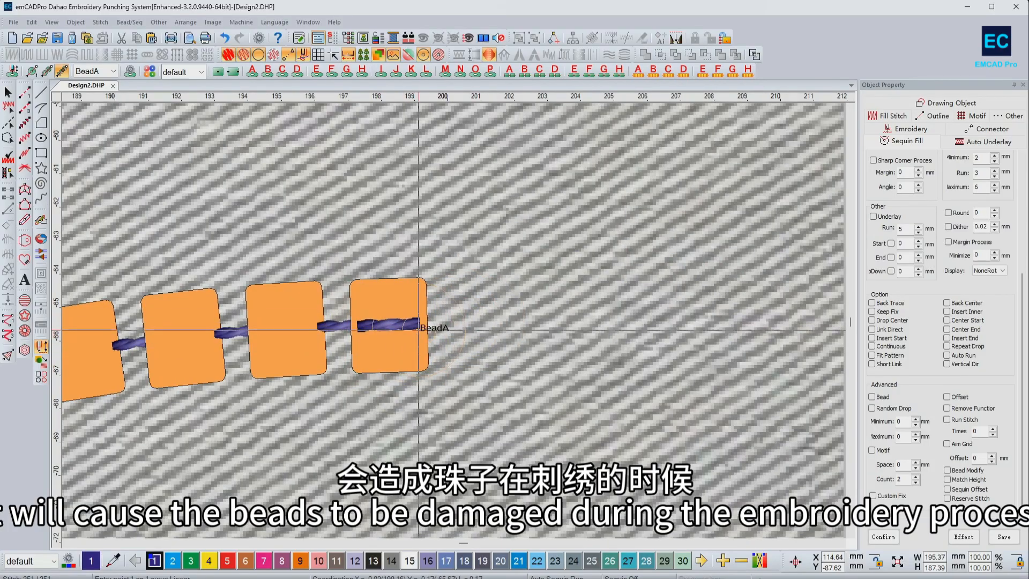
pyautogui.scroll(-2, 389, 351)
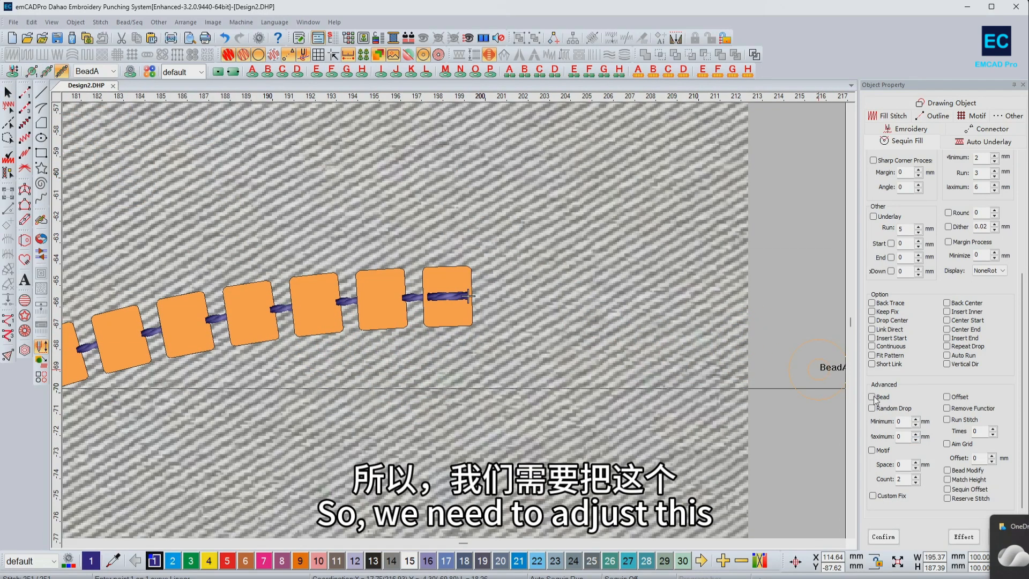
pyautogui.click(948, 470)
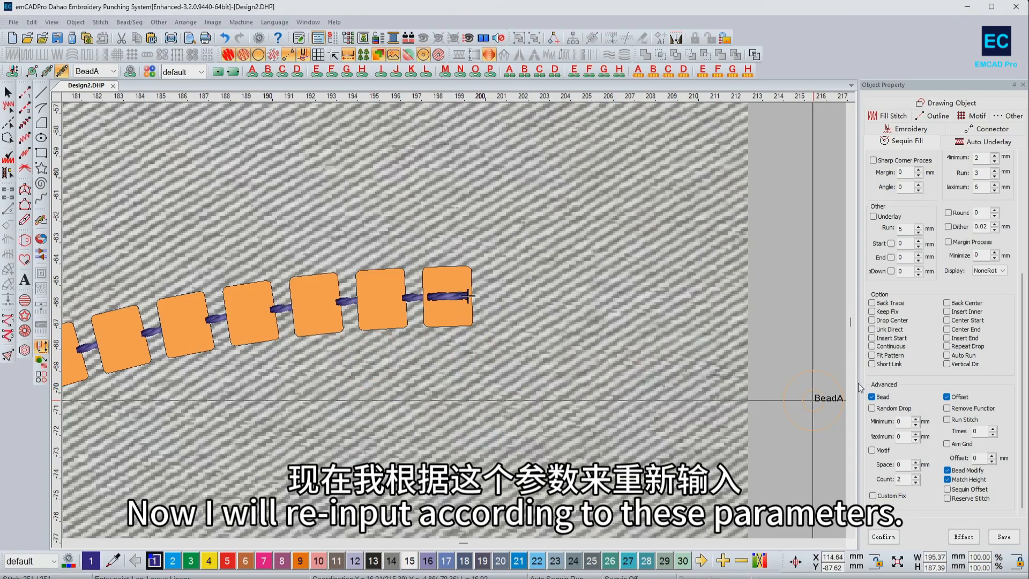
# Draw a second curved BeadA row about 24 mm wide below the first for comparison, and end the run
pyautogui.scroll(-3, 403, 349)
pyautogui.scroll(2, 402, 347)
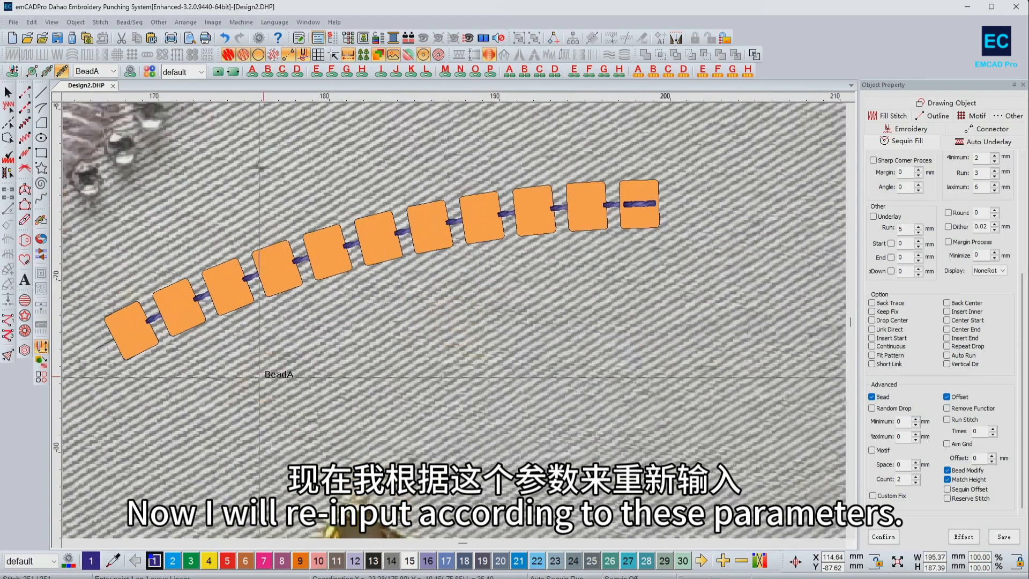
pyautogui.click(167, 412)
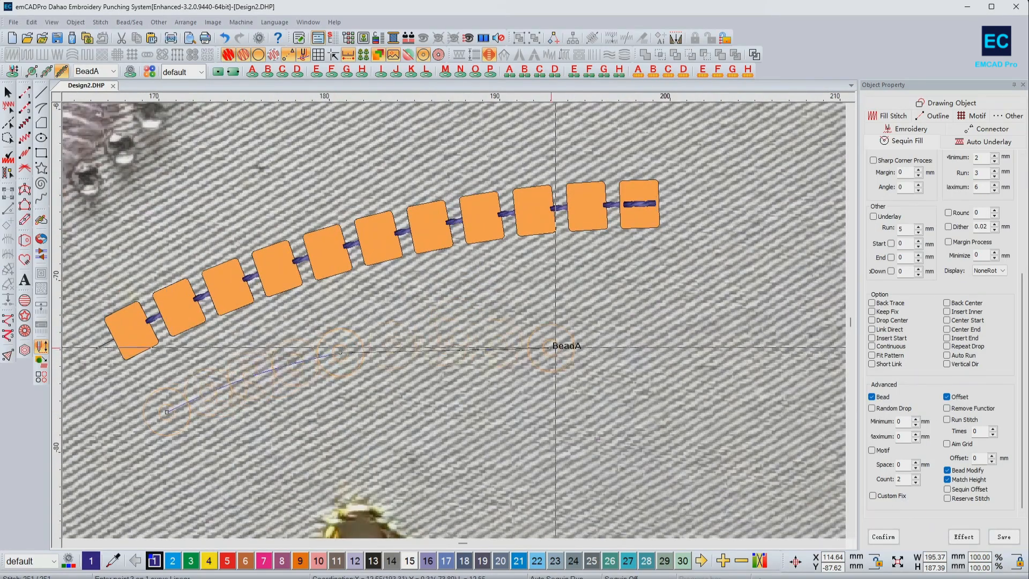
pyautogui.click(581, 344)
pyautogui.rightClick(590, 407)
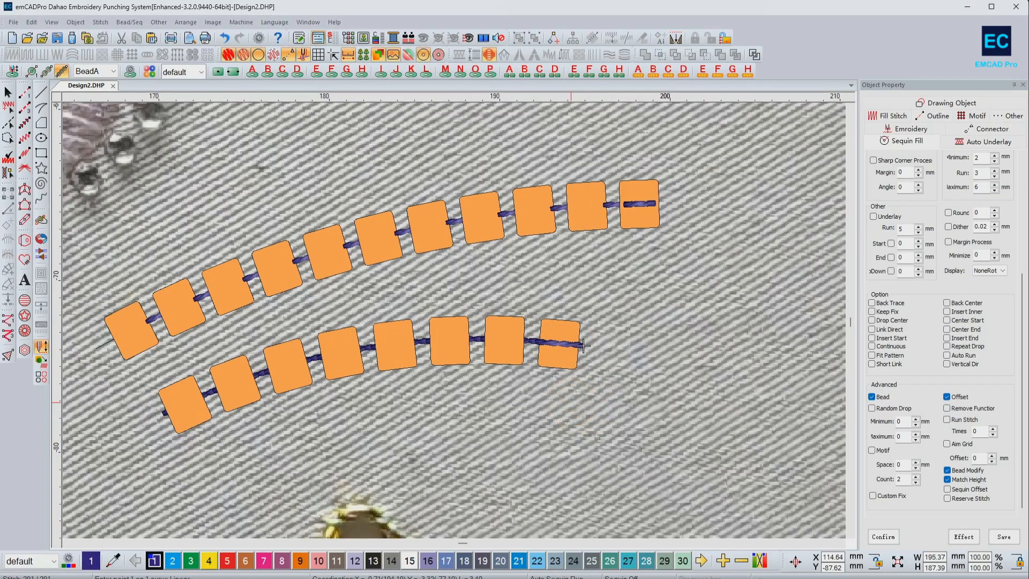
pyautogui.press('Escape')
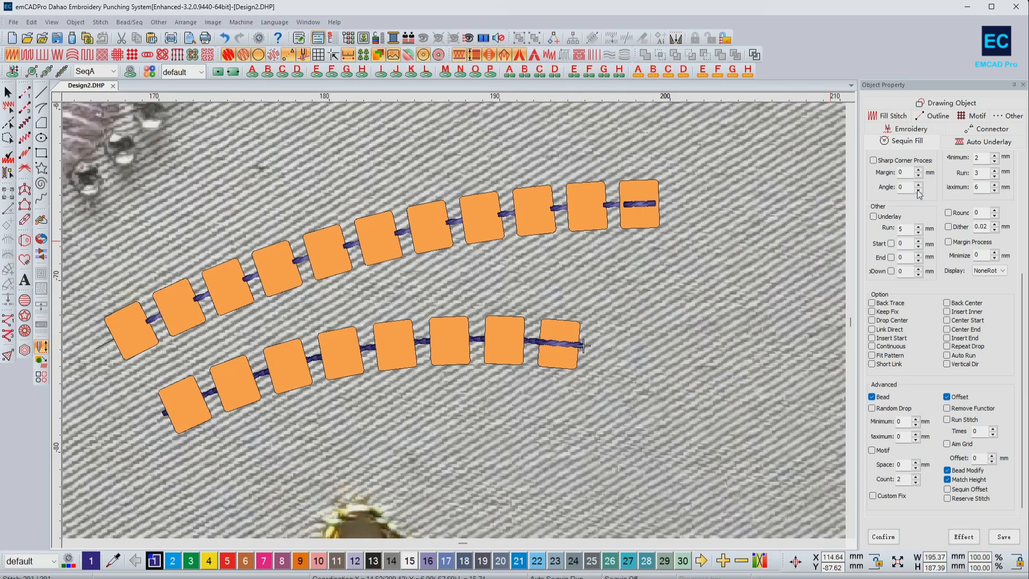
# Set the connector's Tie Off After Object to Off for the lower demonstration bead row
pyautogui.click(1000, 133)
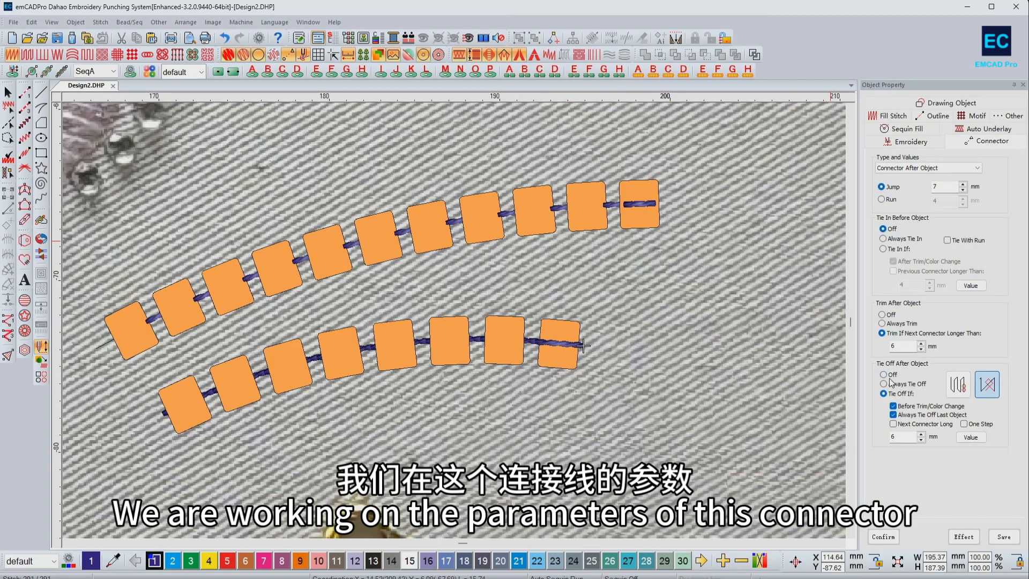
pyautogui.click(884, 375)
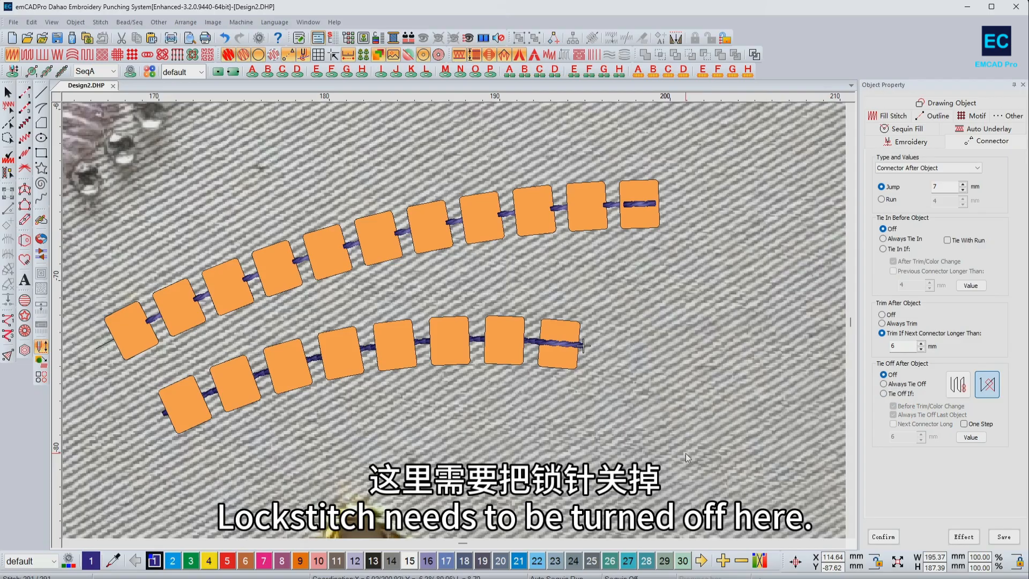
pyautogui.click(536, 358)
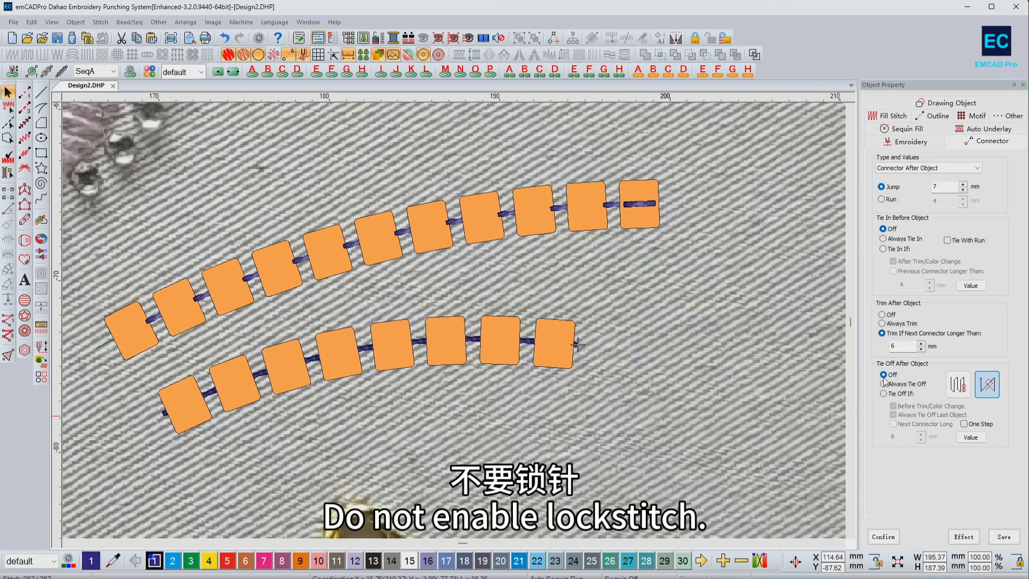
# Delete both curved demonstration bead rows from the empty fabric beside the right petal
pyautogui.click(561, 207)
pyautogui.press('Delete')
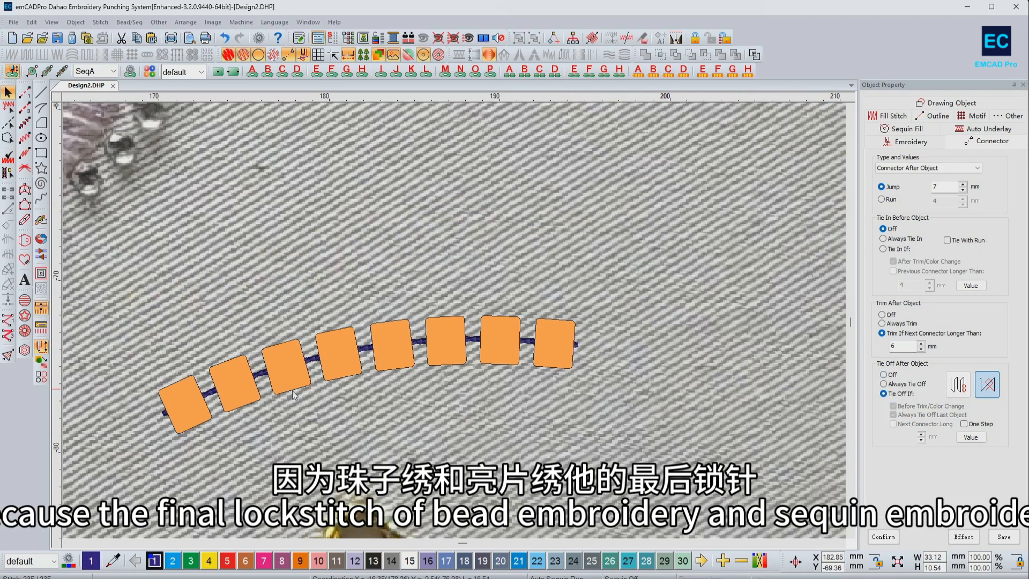
pyautogui.scroll(-2, 294, 395)
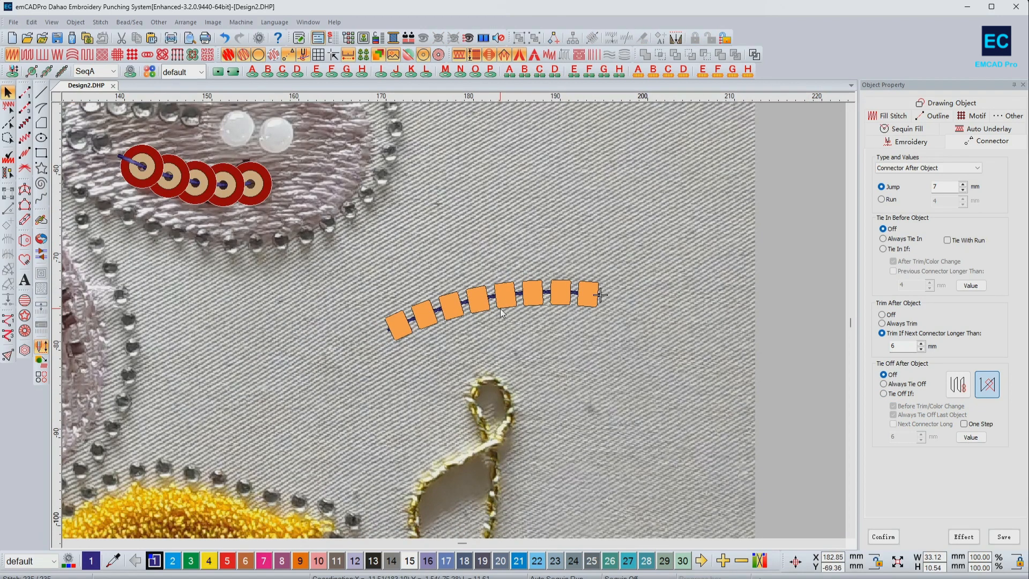
pyautogui.click(472, 292)
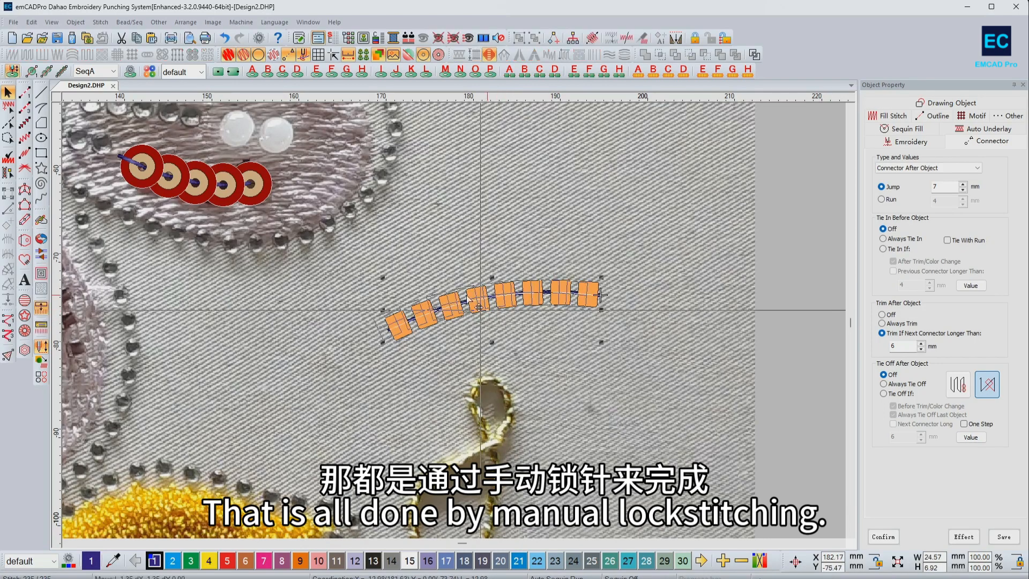
pyautogui.moveTo(469, 298); pyautogui.dragTo(441, 298)
pyautogui.click(596, 302)
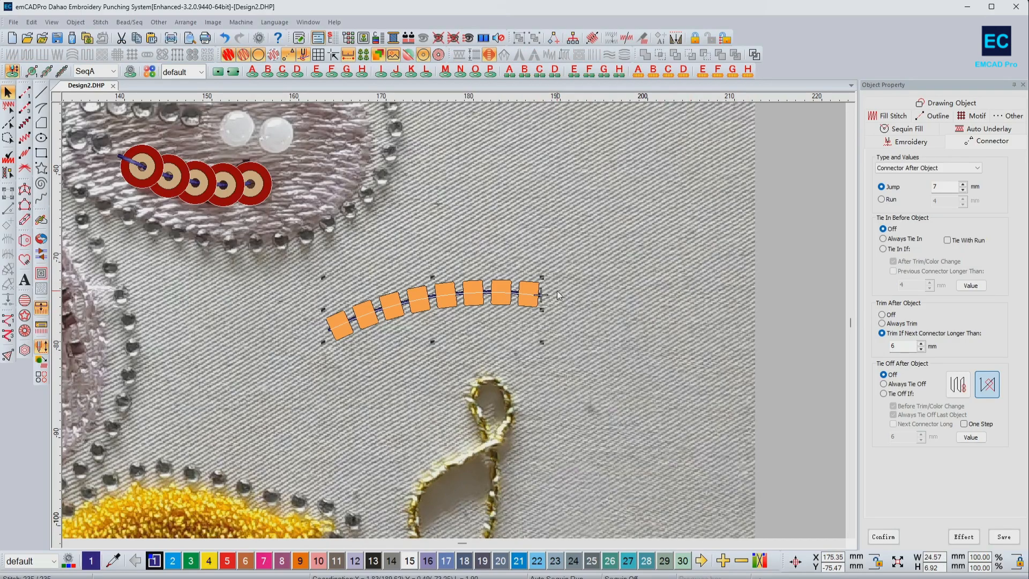
pyautogui.click(442, 305)
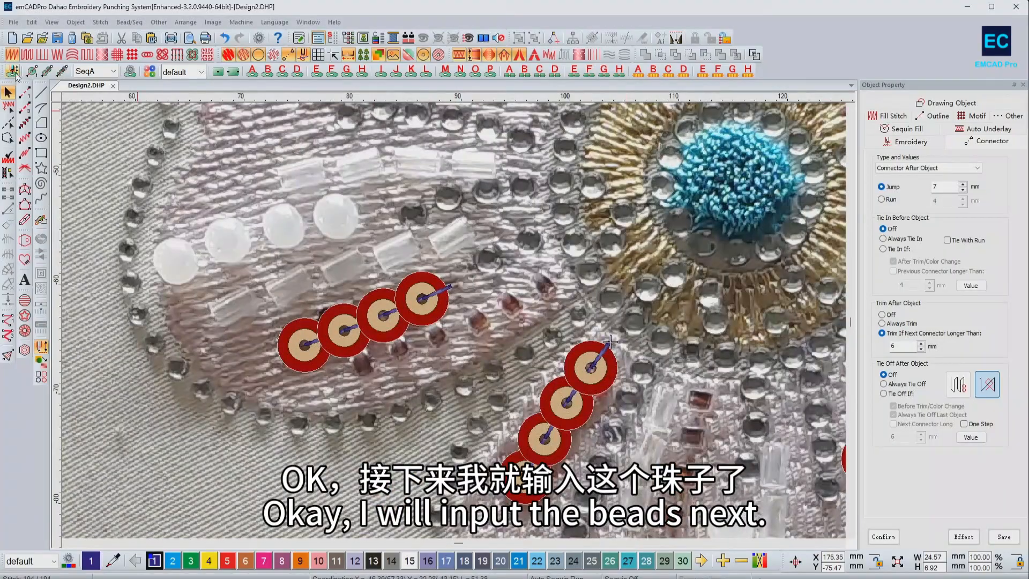
# Switch the sequin run to BeadA and trace the left petal's lower row of dark beads, about 20 mm long
pyautogui.click(62, 71)
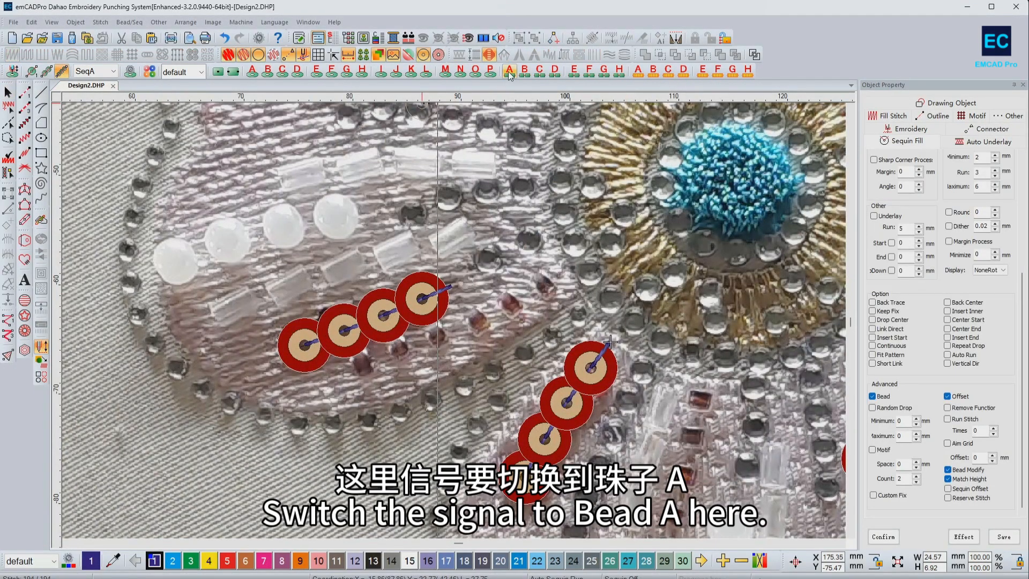
pyautogui.click(509, 72)
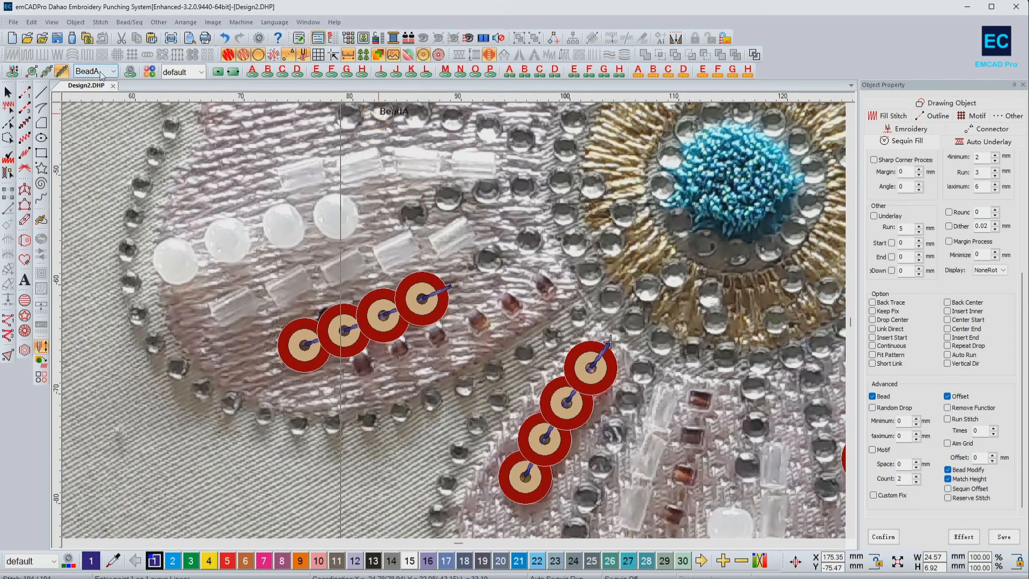
pyautogui.click(354, 371)
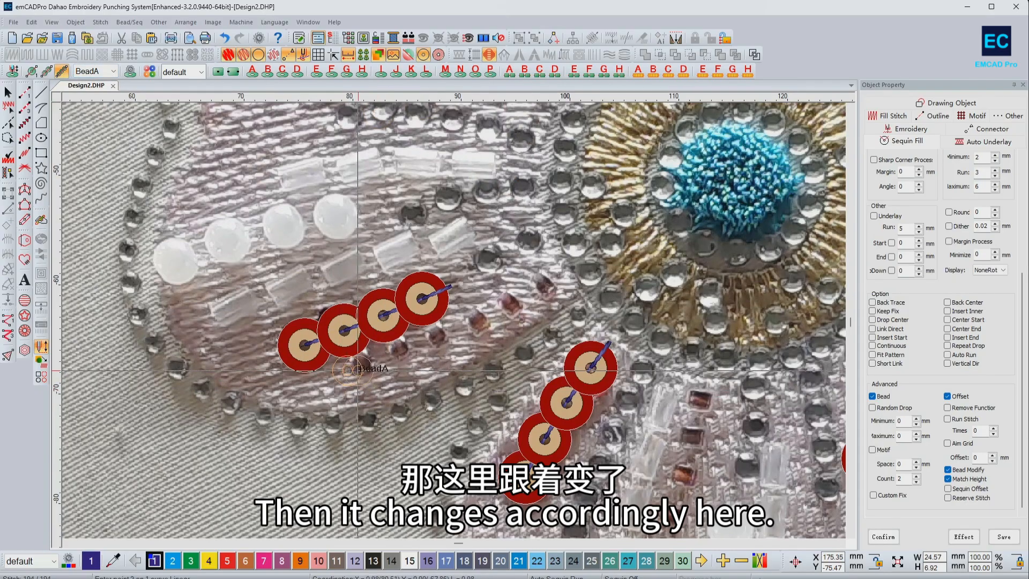
pyautogui.click(550, 282)
pyautogui.press('Return')
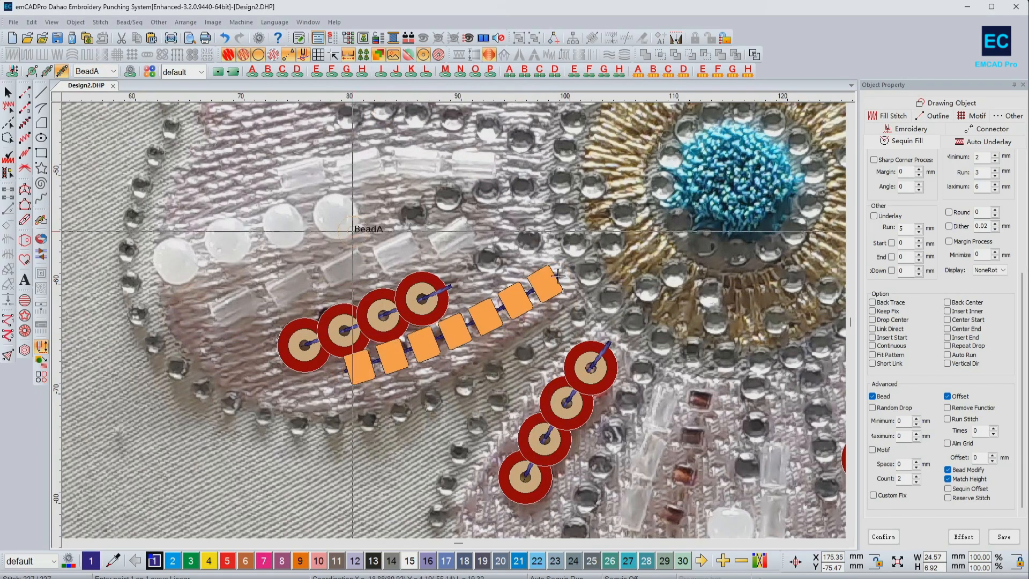
# Trace the two rows of dark beads on the top petal as separate BeadA runs
pyautogui.scroll(-3, 566, 339)
pyautogui.scroll(2, 516, 311)
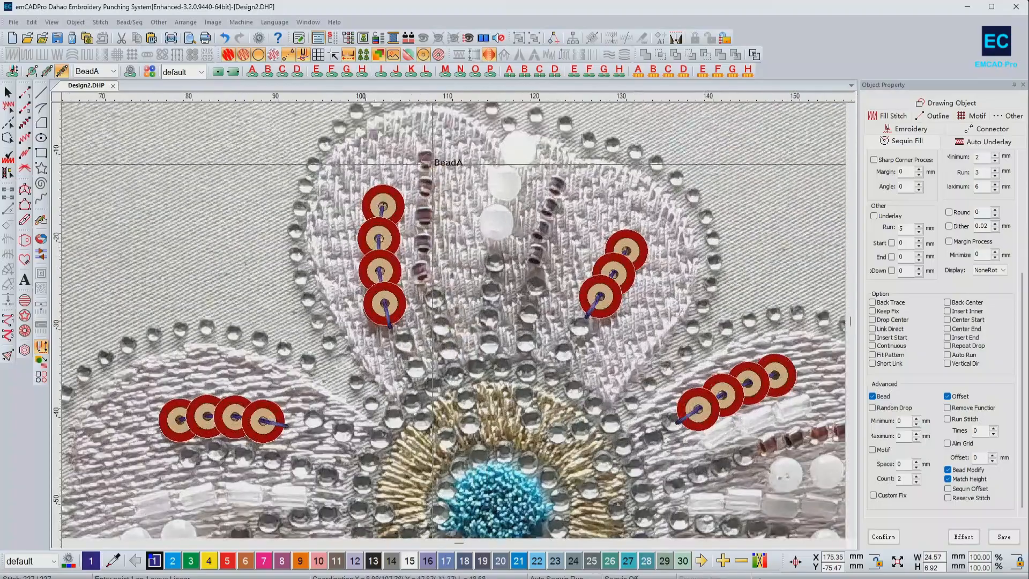
pyautogui.click(429, 144)
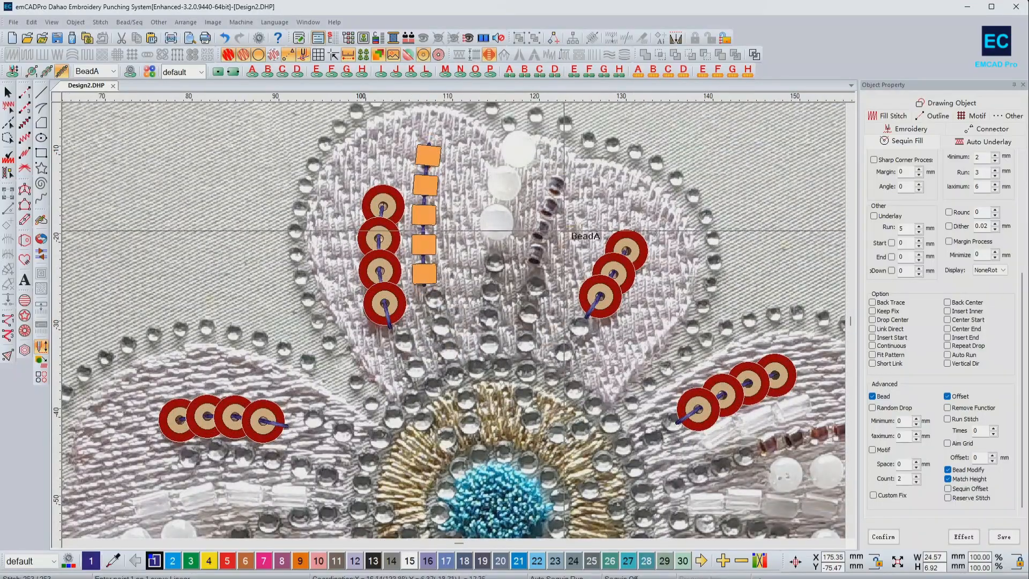
pyautogui.click(564, 171)
pyautogui.rightClick(549, 214)
pyautogui.click(533, 270)
pyautogui.press('Return')
# Trace the row of dark beads on the right petal with a curved BeadA run, from its outer end inward
pyautogui.moveTo(737, 370); pyautogui.dragTo(542, 241)
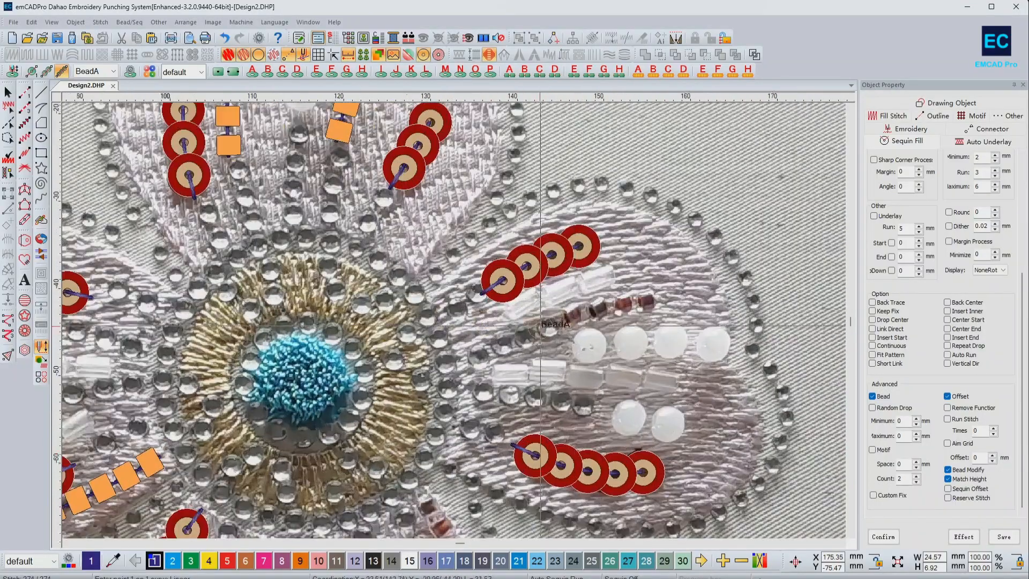
pyautogui.click(660, 297)
pyautogui.rightClick(615, 305)
pyautogui.click(562, 320)
pyautogui.press('Return')
# Trace the two rows of dark beads on the bottom petal as curved BeadA runs
pyautogui.scroll(1, 532, 418)
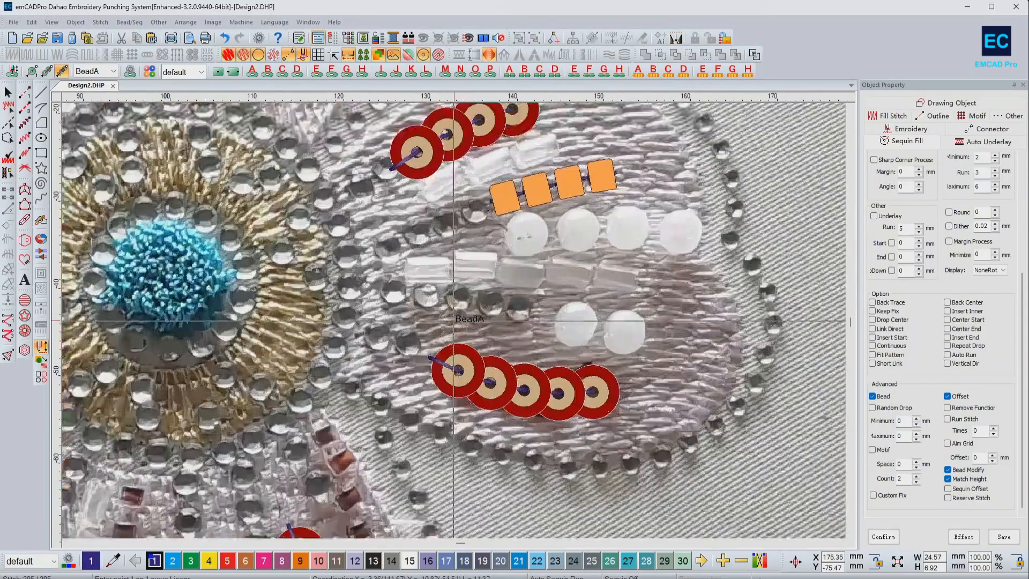
pyautogui.scroll(-1, 423, 359)
pyautogui.scroll(2, 426, 385)
pyautogui.click(484, 484)
pyautogui.rightClick(460, 379)
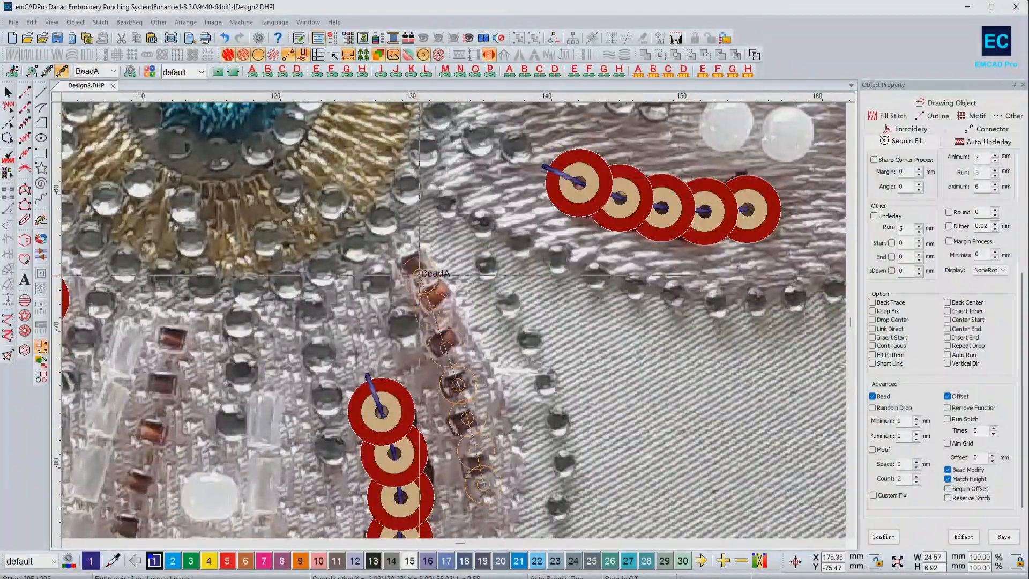
pyautogui.click(406, 241)
pyautogui.press('Return')
pyautogui.scroll(-2, 402, 371)
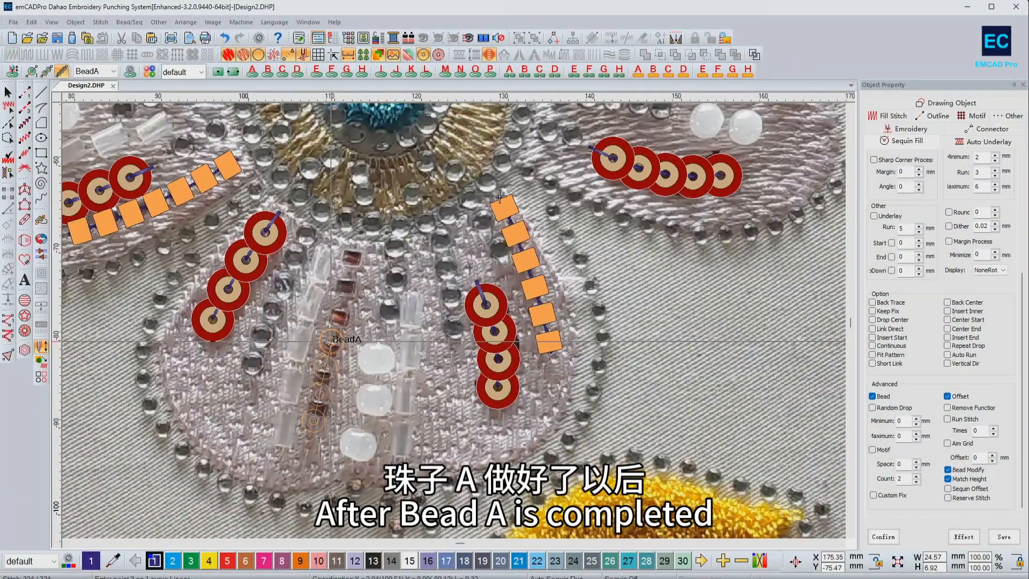
pyautogui.scroll(-3, 375, 375)
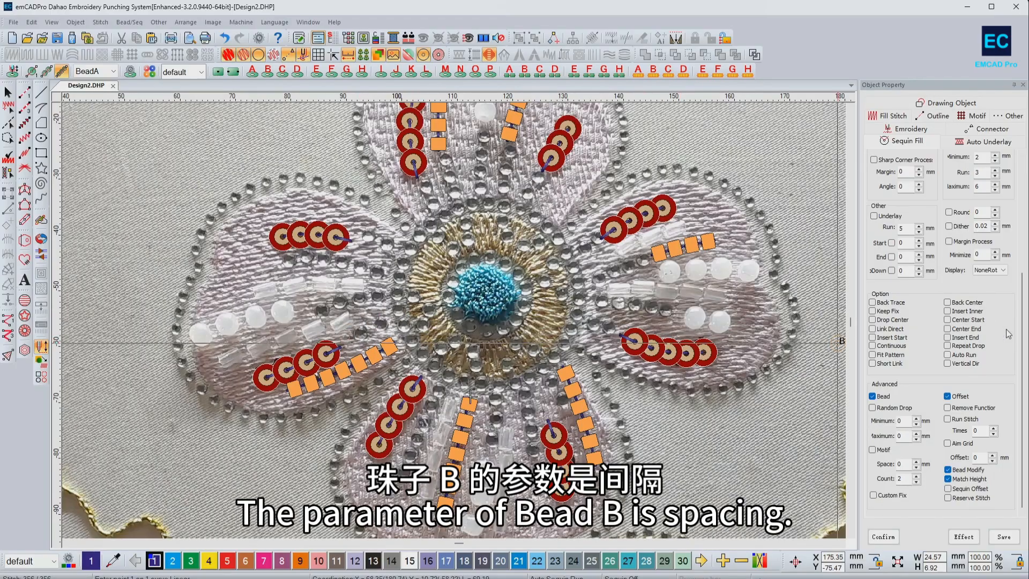
# Set the sequin fill distance to 5 mm and switch the signal to BeadB
pyautogui.scroll(3, 937, 189)
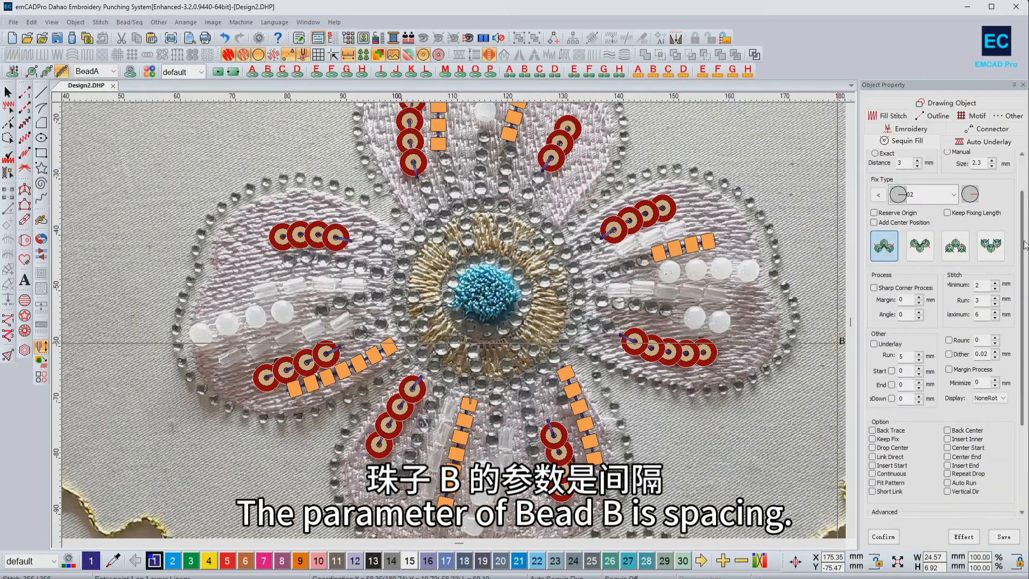
pyautogui.doubleClick(911, 161)
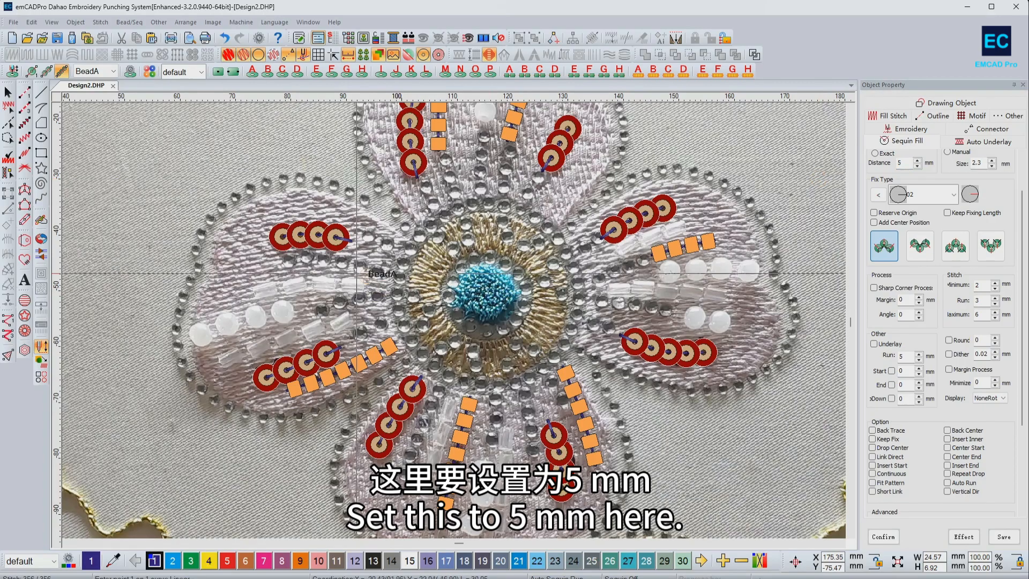
pyautogui.click(525, 71)
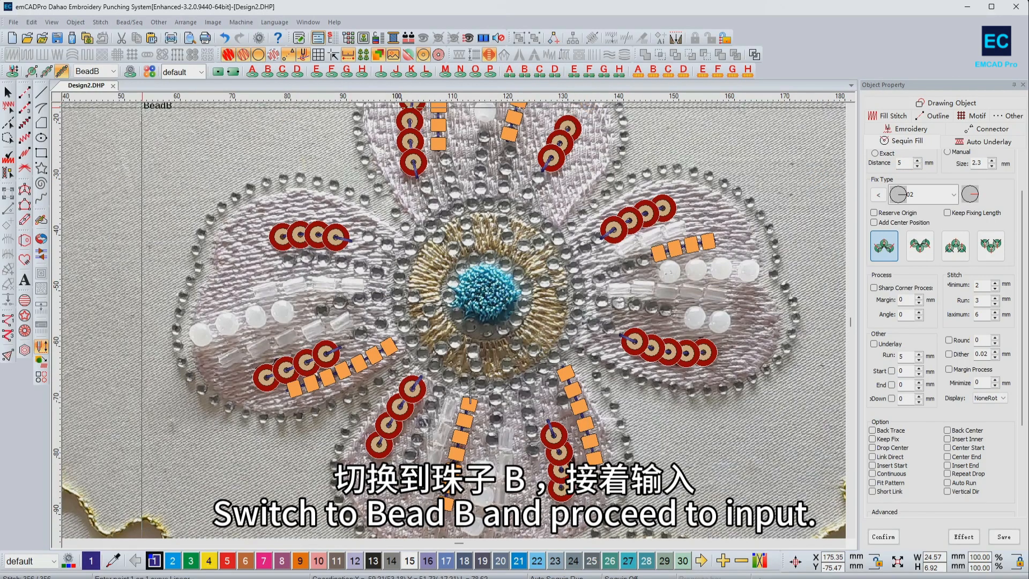
# Trace the lower and upper rows of clear tube beads on the left petal as BeadB runs
pyautogui.scroll(2, 316, 357)
pyautogui.click(385, 362)
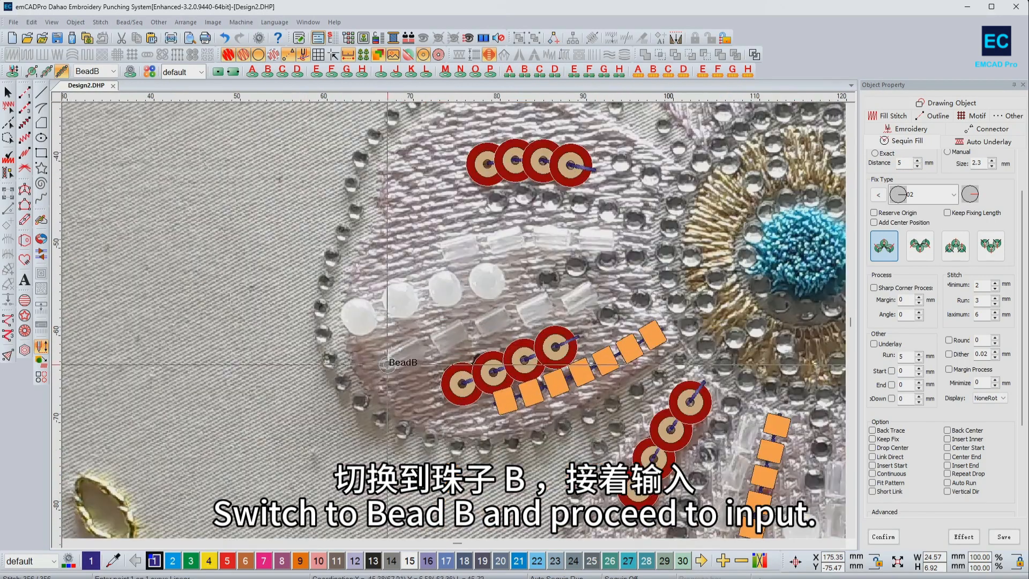
pyautogui.click(603, 288)
pyautogui.press('Return')
pyautogui.click(438, 251)
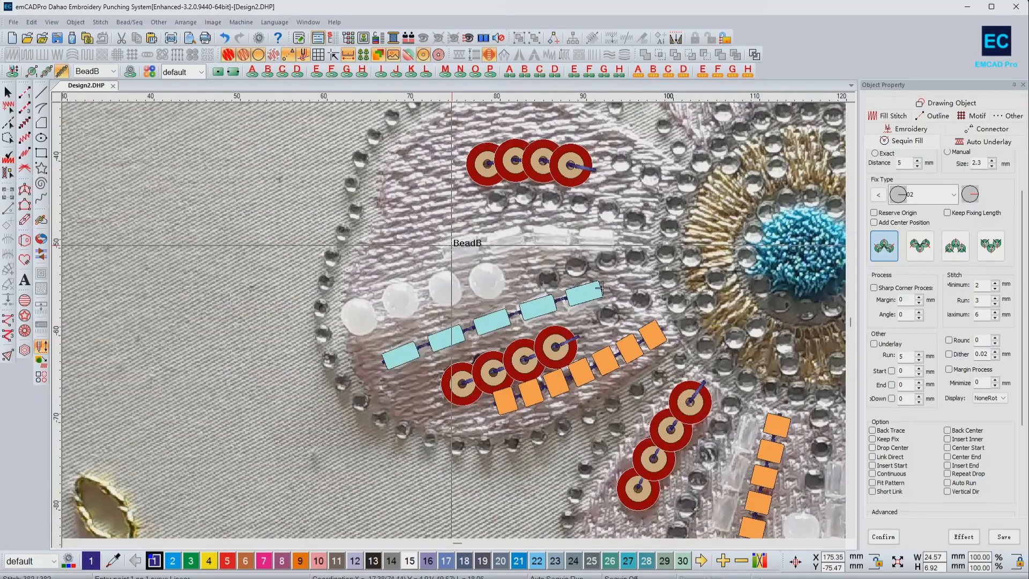
pyautogui.rightClick(531, 238)
# Trace the right petal's two clear tube bead rows with BeadB and extend the lower row's outer end
pyautogui.scroll(-3, 619, 241)
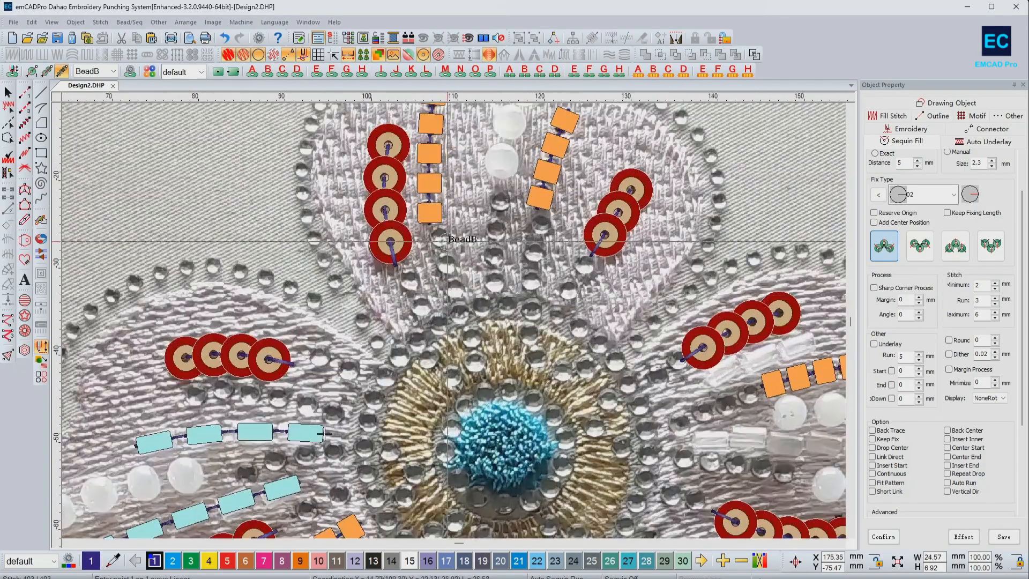
pyautogui.scroll(2, 517, 371)
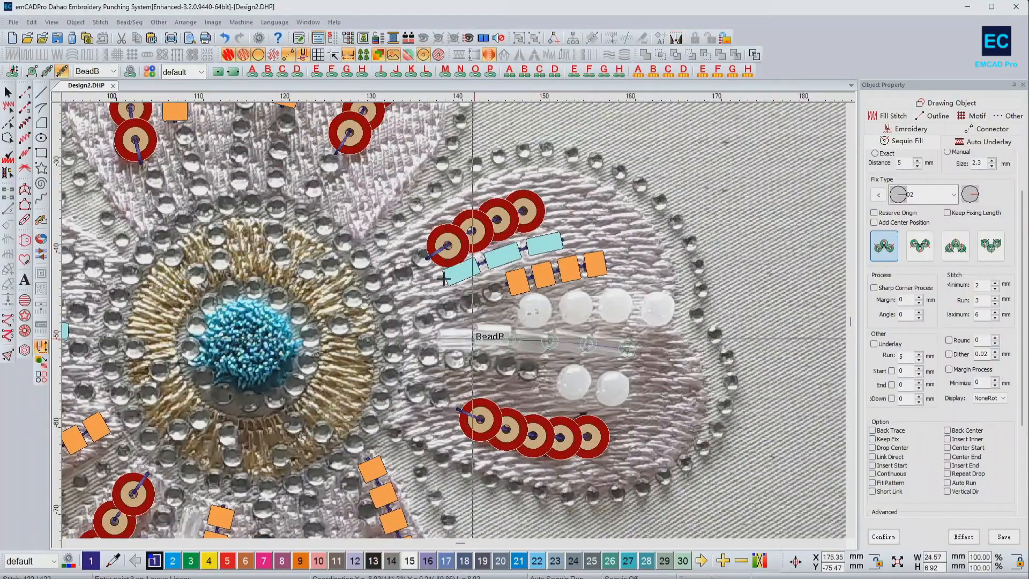
pyautogui.scroll(-1, 432, 274)
pyautogui.scroll(1, 573, 287)
pyautogui.press('Escape')
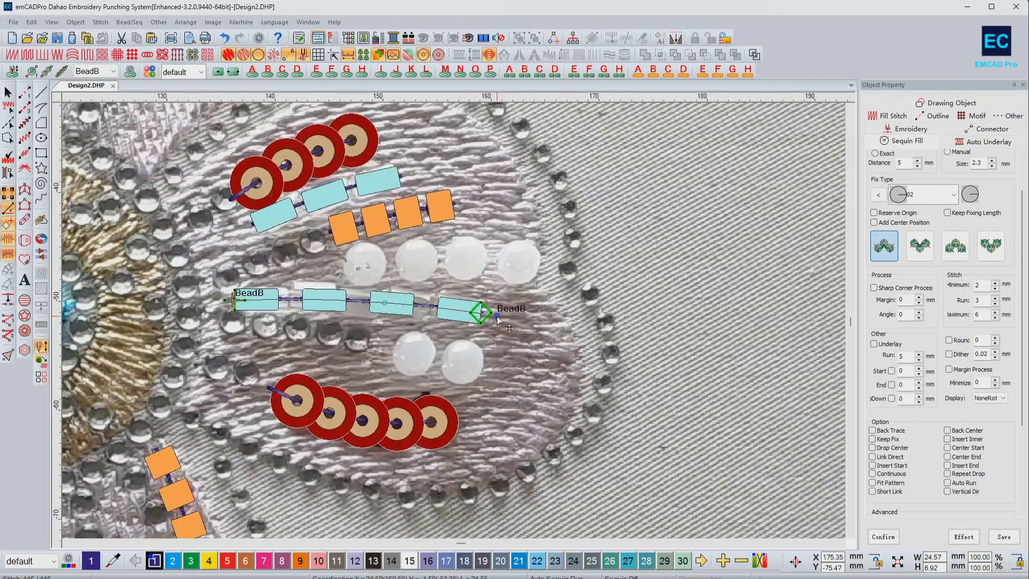
pyautogui.moveTo(479, 311); pyautogui.dragTo(495, 314)
pyautogui.press('Escape')
# Trace the two rows of clear tube beads on the bottom petal as BeadB runs
pyautogui.scroll(-1, 321, 391)
pyautogui.scroll(-2, 395, 379)
pyautogui.scroll(3, 197, 105)
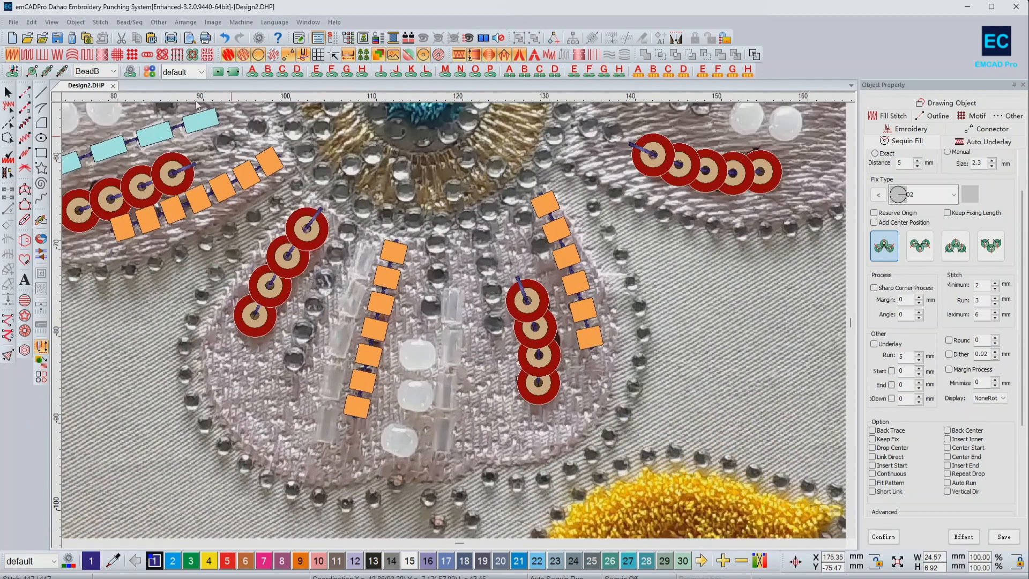
pyautogui.click(439, 460)
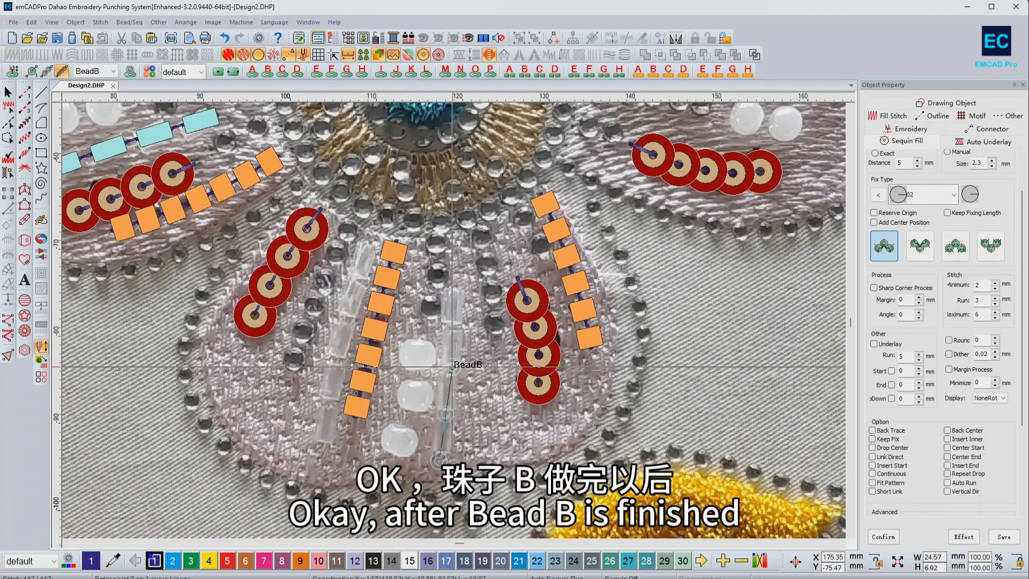
pyautogui.click(457, 283)
pyautogui.rightClick(457, 282)
pyautogui.click(322, 448)
pyautogui.click(328, 396)
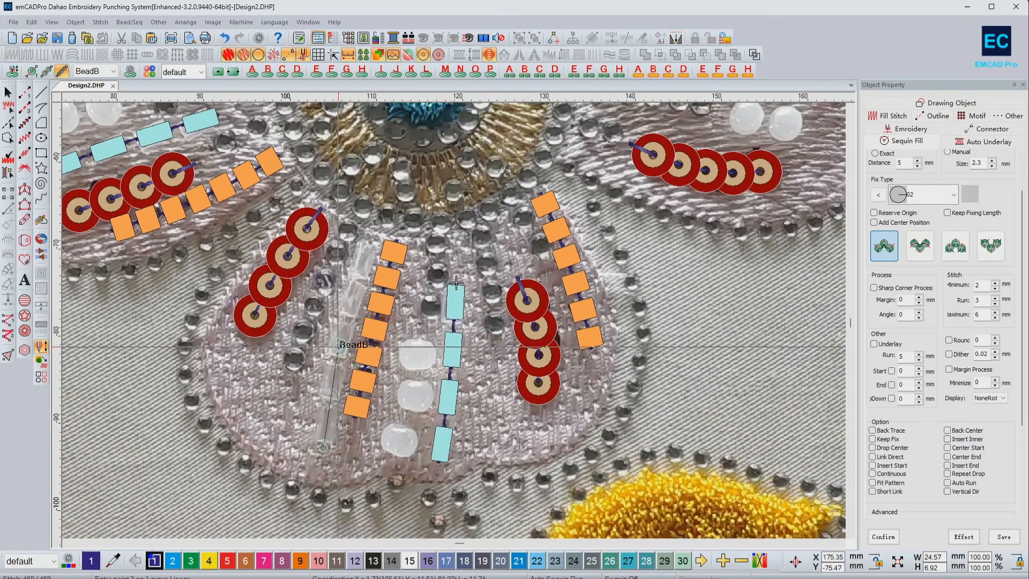
pyautogui.click(338, 347)
pyautogui.click(372, 235)
pyautogui.rightClick(371, 235)
# Switch the signal to BeadC and trace the left petal's four round white beads with a row about 20 mm wide
pyautogui.scroll(-3, 452, 276)
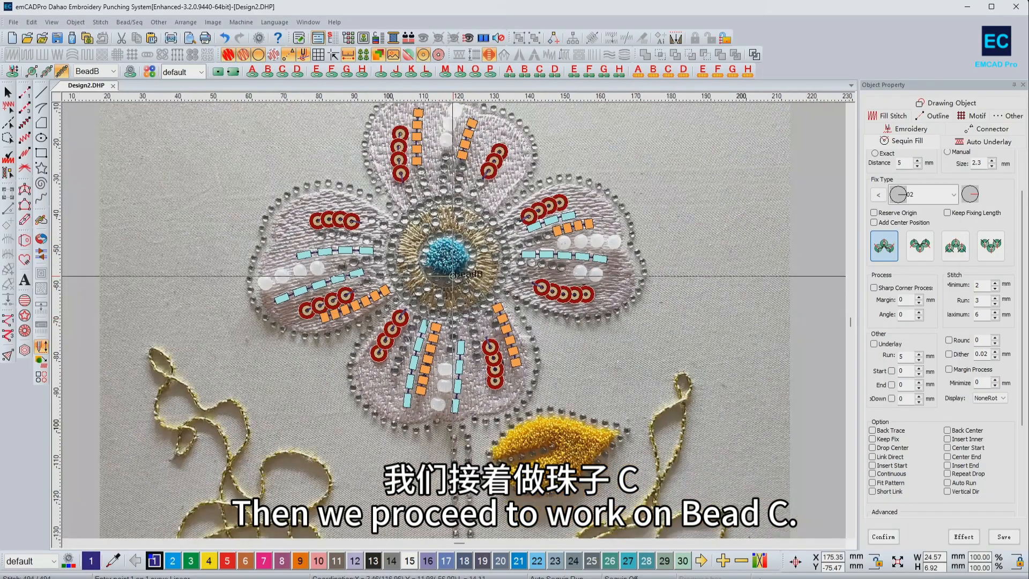
pyautogui.scroll(2, 427, 320)
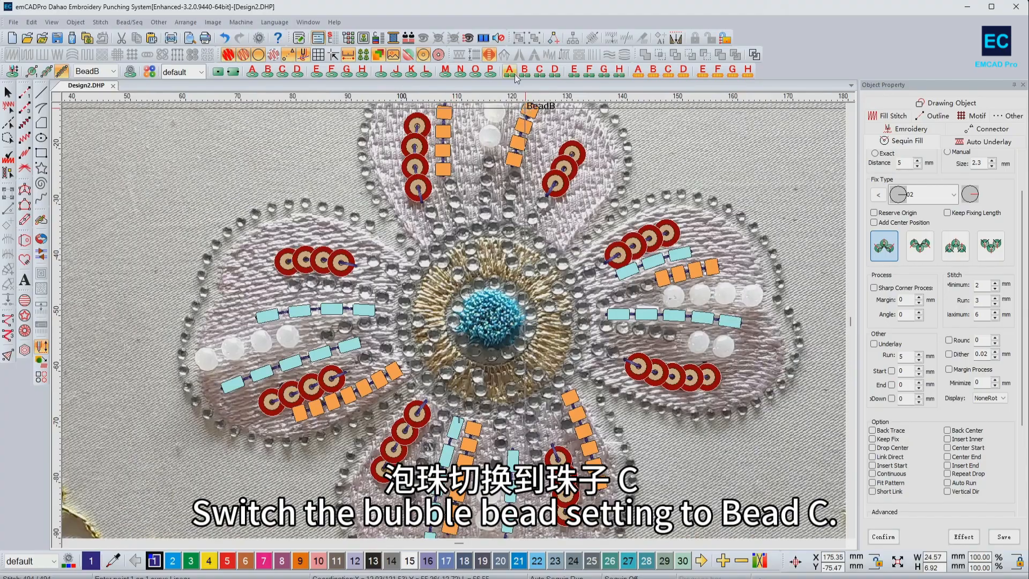
pyautogui.click(538, 75)
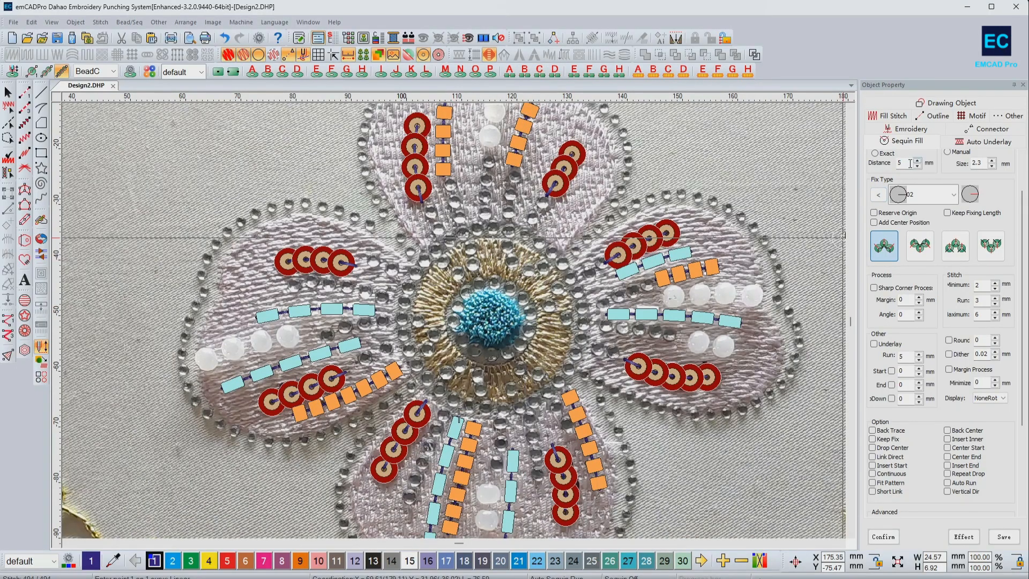
pyautogui.click(194, 364)
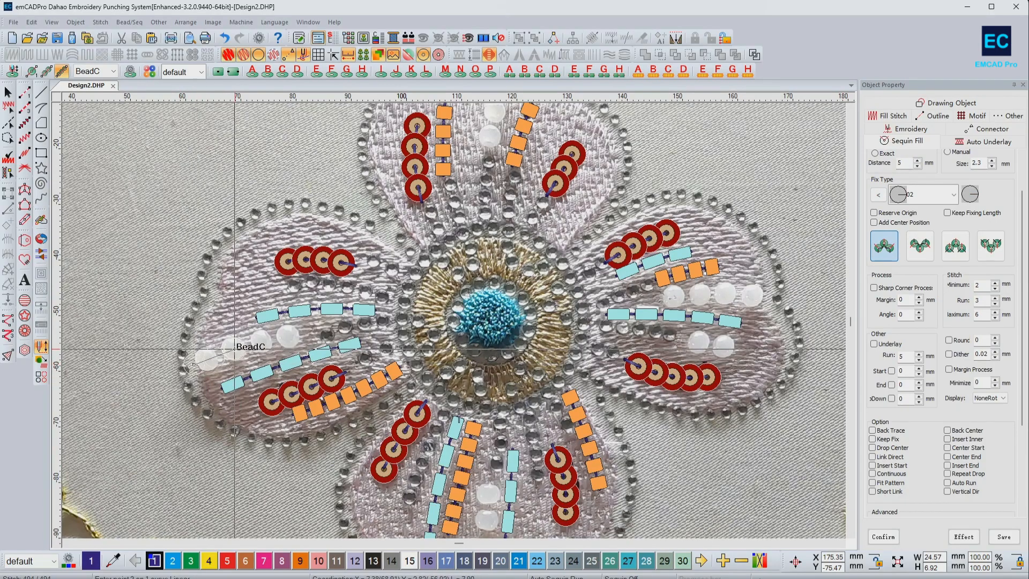
pyautogui.click(306, 334)
pyautogui.press('Return')
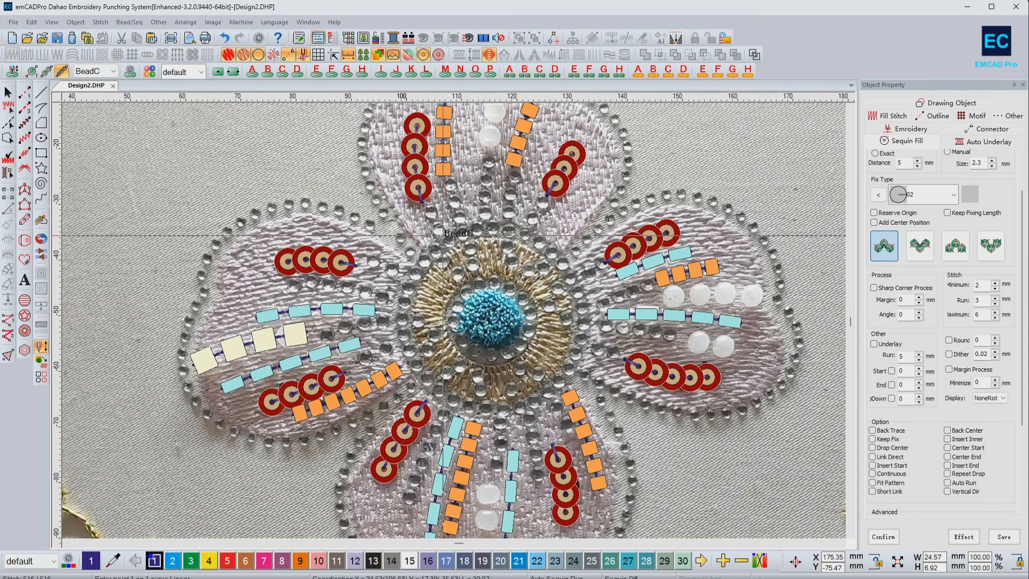
# Trace the top petal's round white beads as a BeadC run and extend the run's inner end slightly
pyautogui.scroll(-2, 449, 192)
pyautogui.click(498, 231)
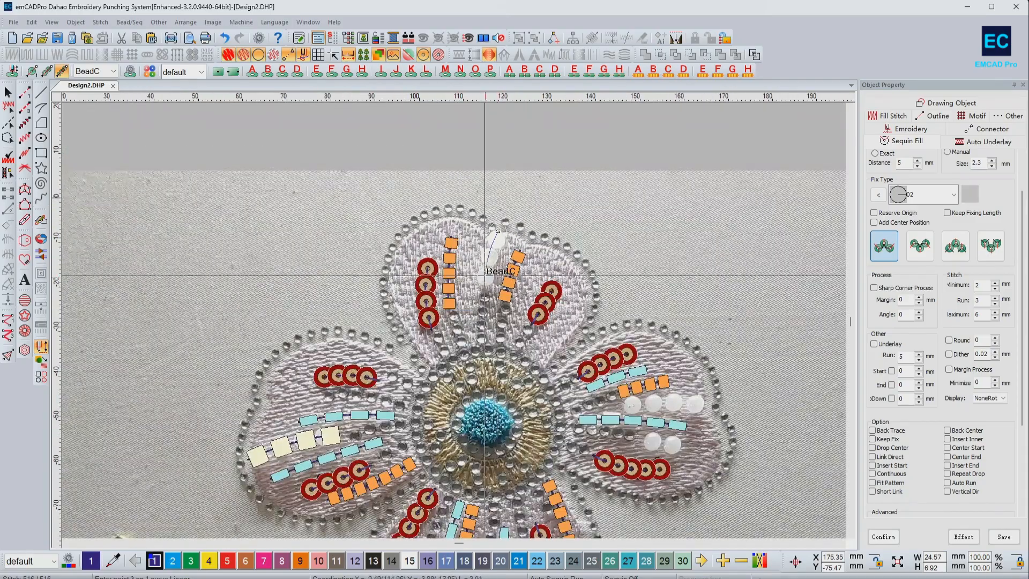
pyautogui.scroll(2, 484, 290)
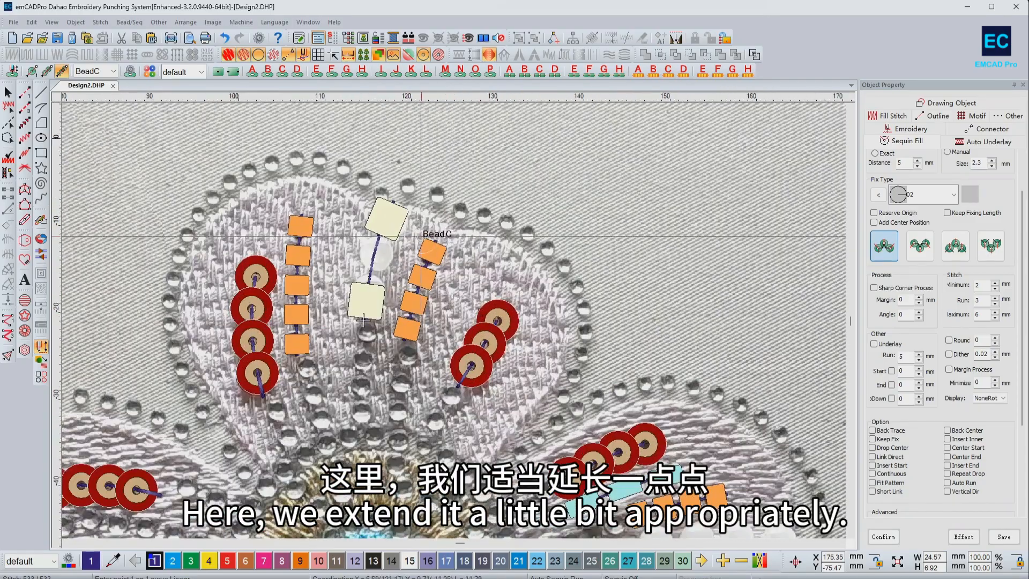
pyautogui.press('Escape')
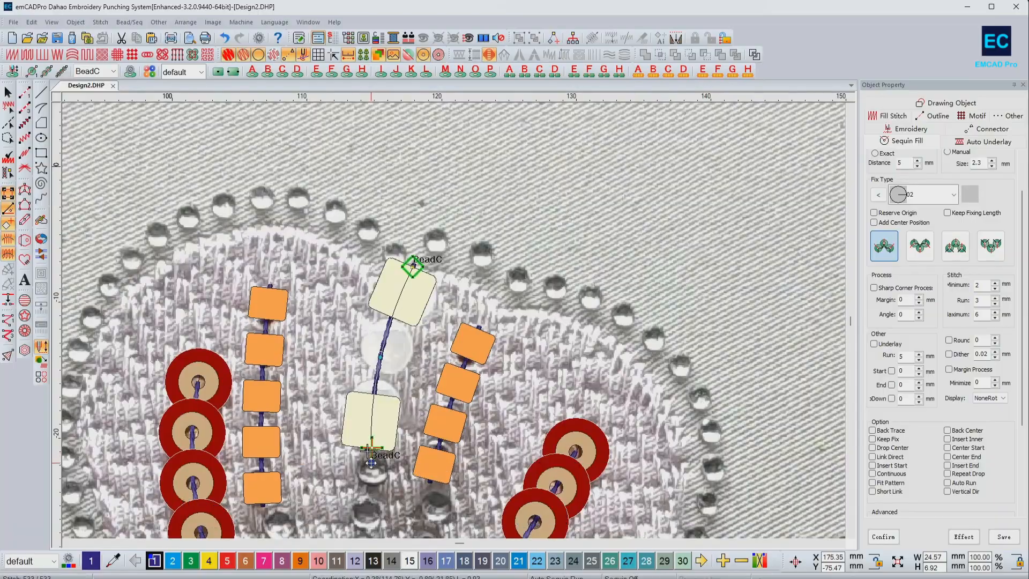
pyautogui.moveTo(371, 451); pyautogui.dragTo(373, 465)
# Trace the right petal's two rows of round white beads as BeadC runs
pyautogui.scroll(-4, 422, 315)
pyautogui.moveTo(549, 457); pyautogui.dragTo(484, 384)
pyautogui.scroll(3, 484, 384)
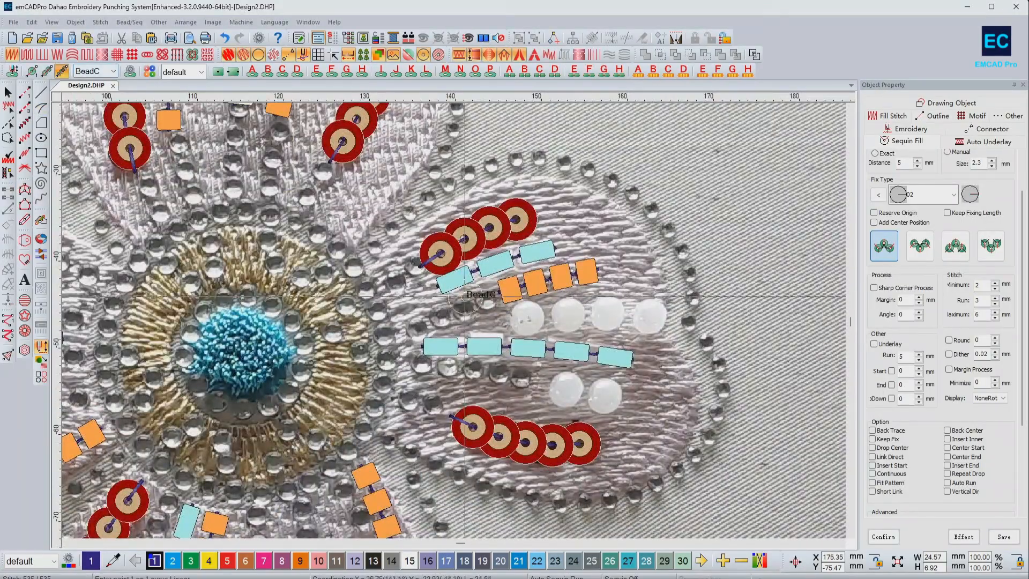
pyautogui.click(665, 321)
pyautogui.click(593, 313)
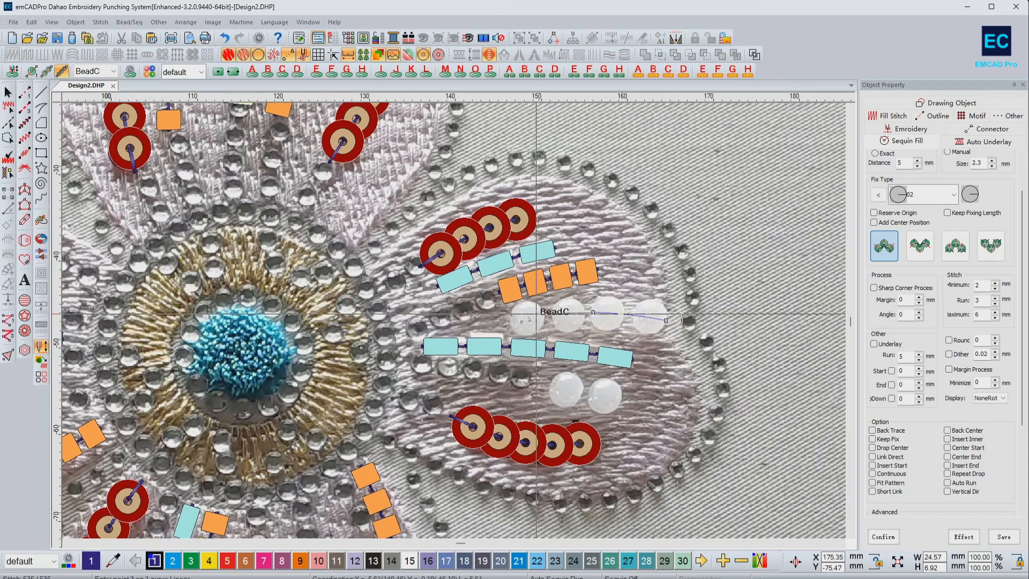
pyautogui.rightClick(536, 313)
pyautogui.click(626, 403)
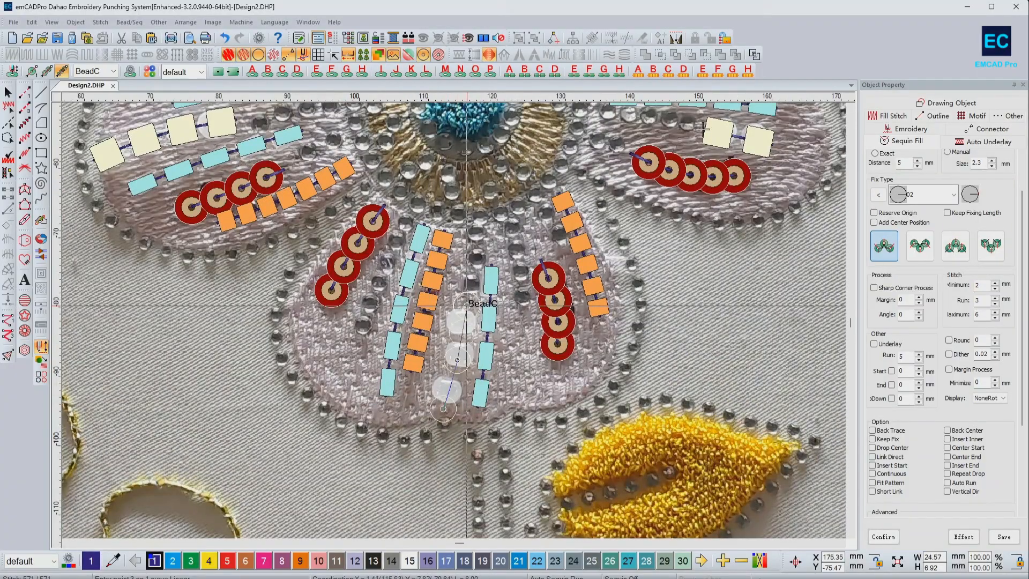
# Trace the bottom petal's column of round white beads as a BeadC run and end the bead tracing
pyautogui.click(467, 305)
pyautogui.rightClick(613, 311)
pyautogui.press('Escape')
pyautogui.scroll(-4, 461, 159)
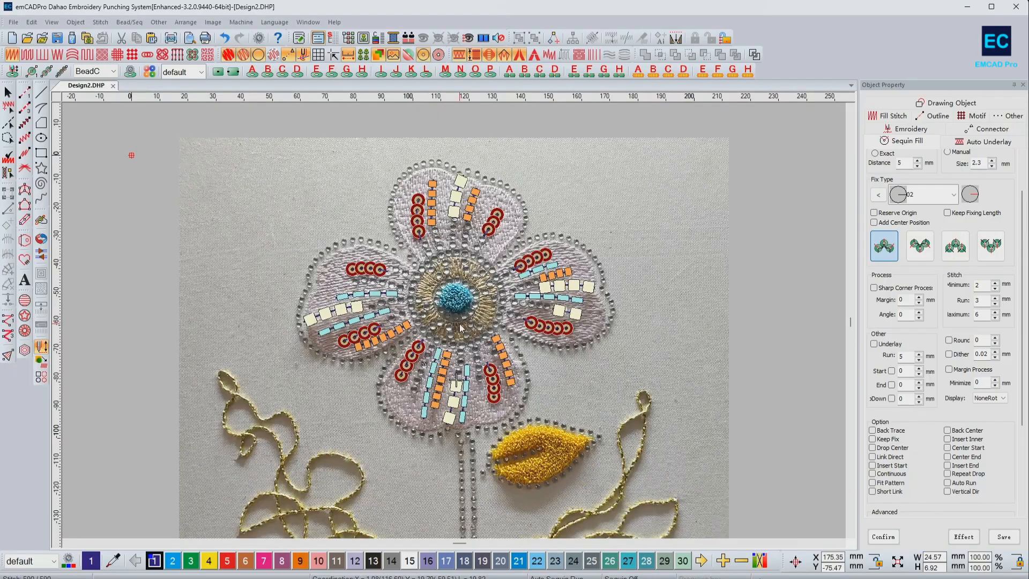
# Hide the realistic bead rendering and the reference photo, and return to the design's first stitch
pyautogui.scroll(2, 457, 328)
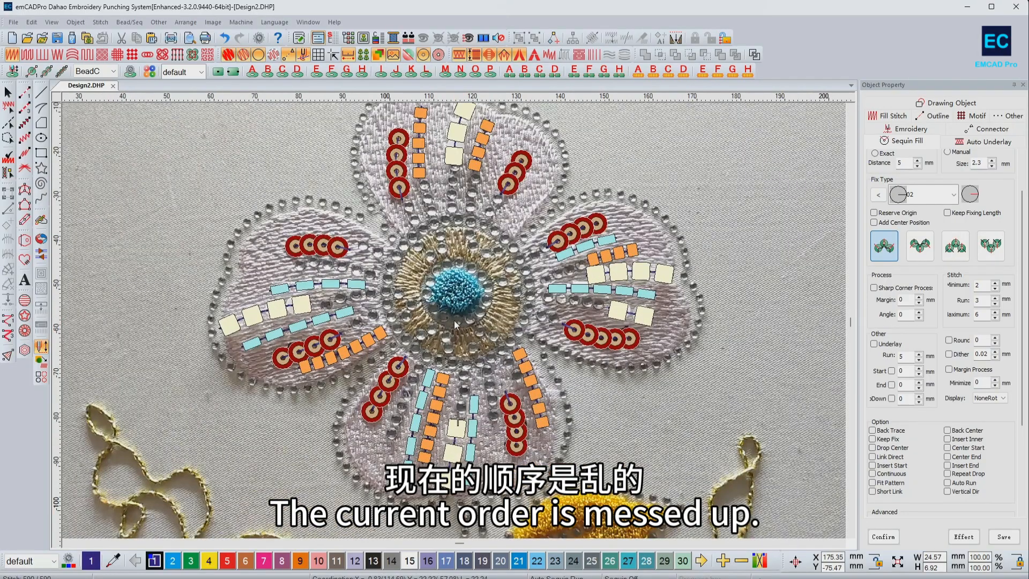
pyautogui.press('t')
pyautogui.press('d')
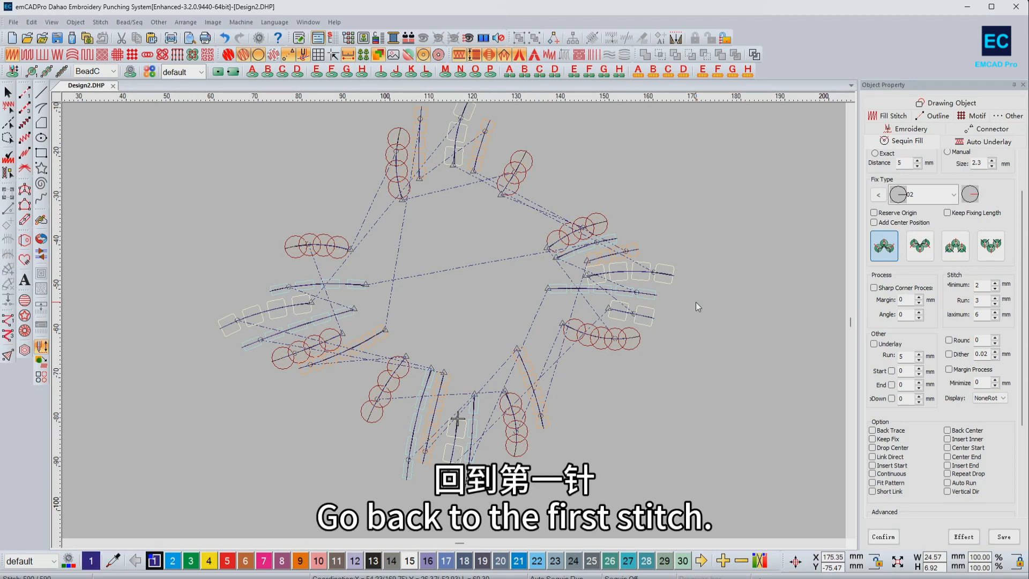
pyautogui.press('Home')
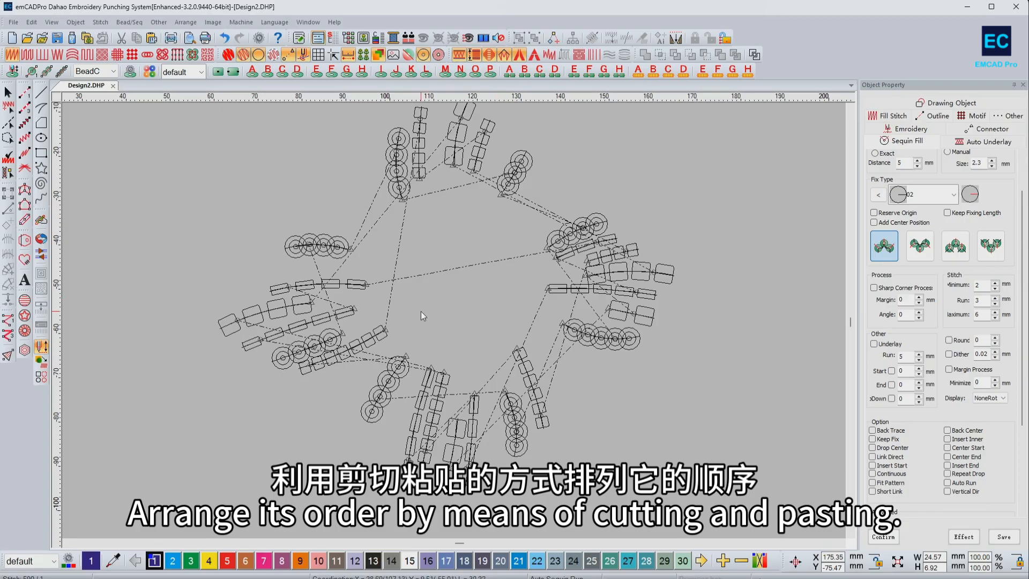
# Cut and paste the left petal's lower sequin row so it comes first in the sewing order
pyautogui.scroll(-1, 398, 320)
pyautogui.scroll(3, 416, 320)
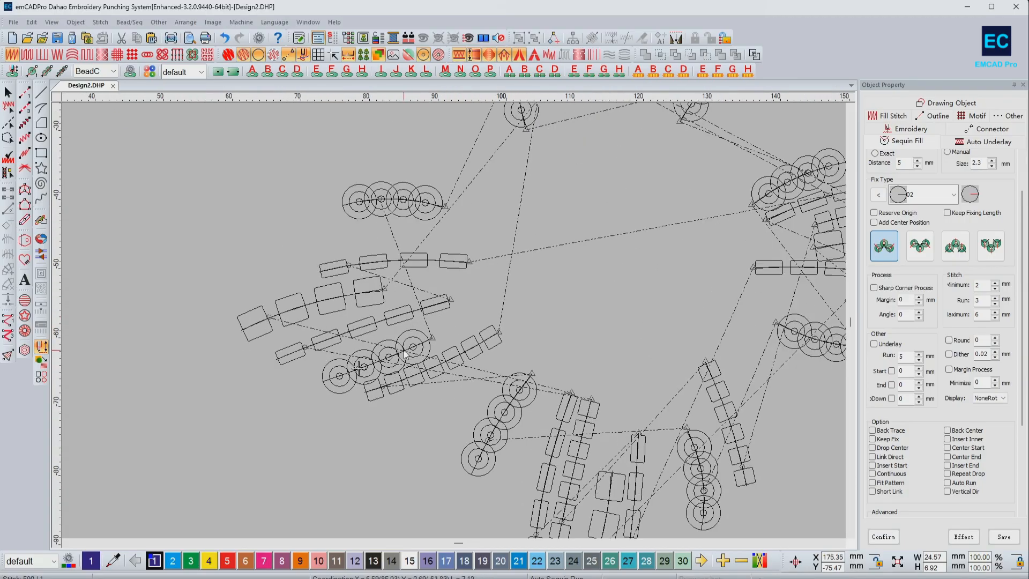
pyautogui.click(405, 355)
pyautogui.scroll(-3, 406, 354)
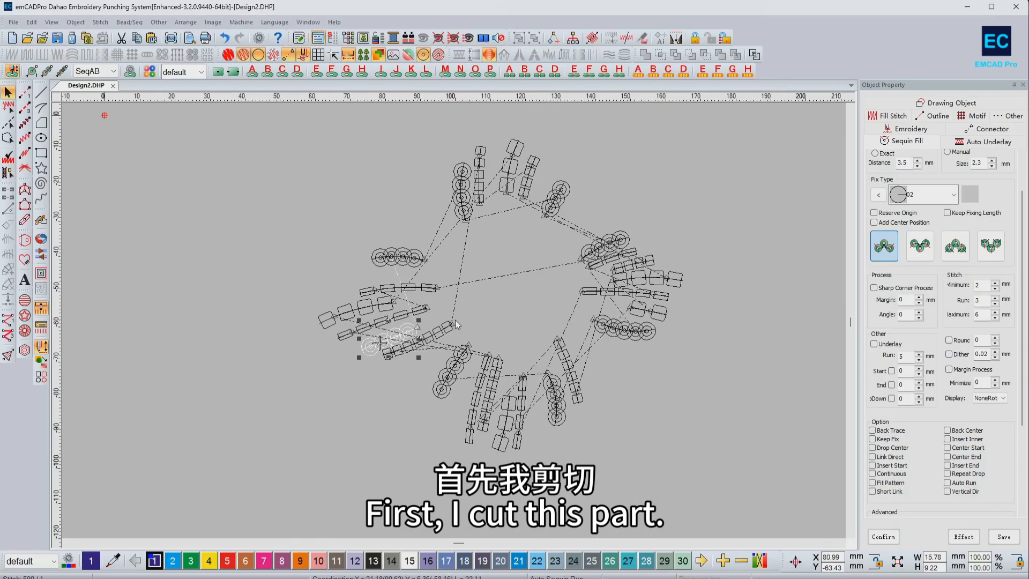
pyautogui.scroll(3, 455, 324)
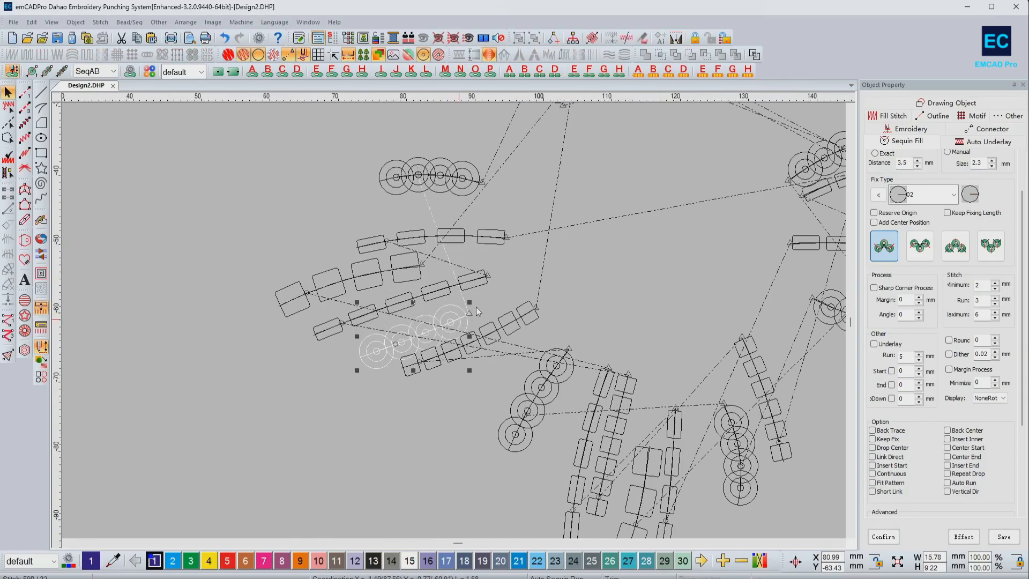
pyautogui.click(269, 203)
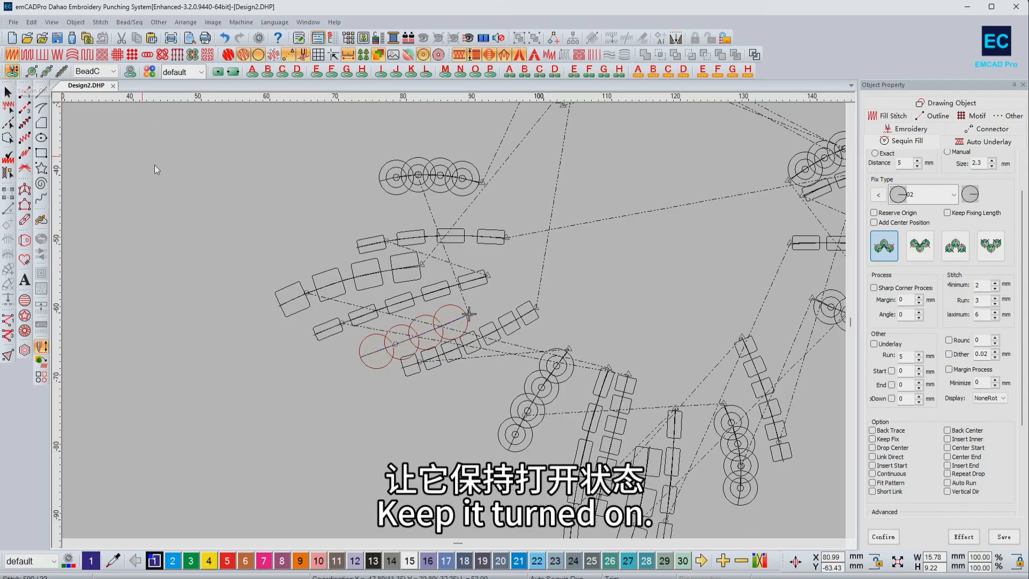
pyautogui.click(9, 123)
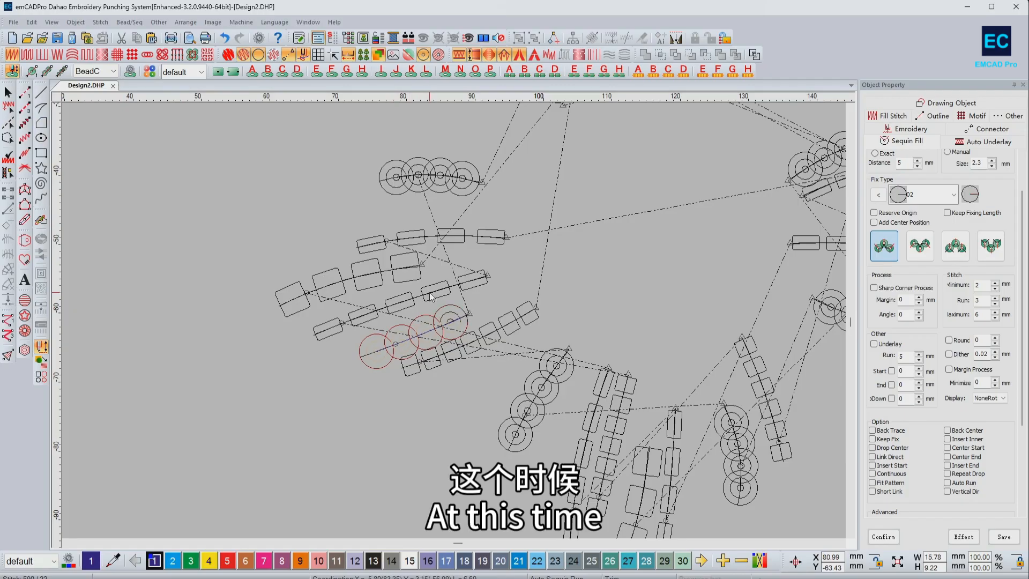
# Insert a run stitch ahead of the left petal's lower sequin row, from beyond its inner end to its outermost sequin
pyautogui.click(22, 91)
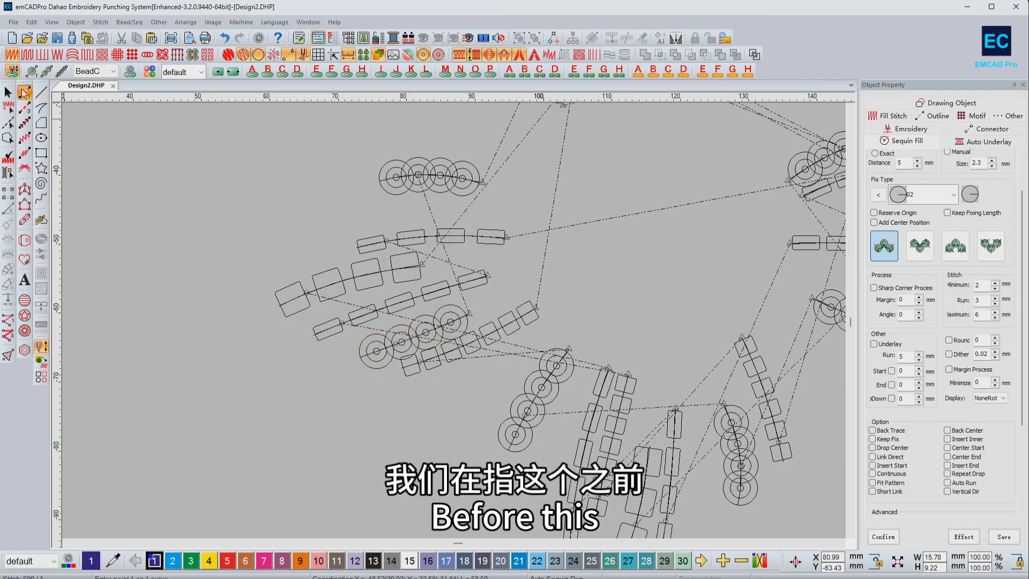
pyautogui.scroll(3, 432, 384)
pyautogui.click(626, 152)
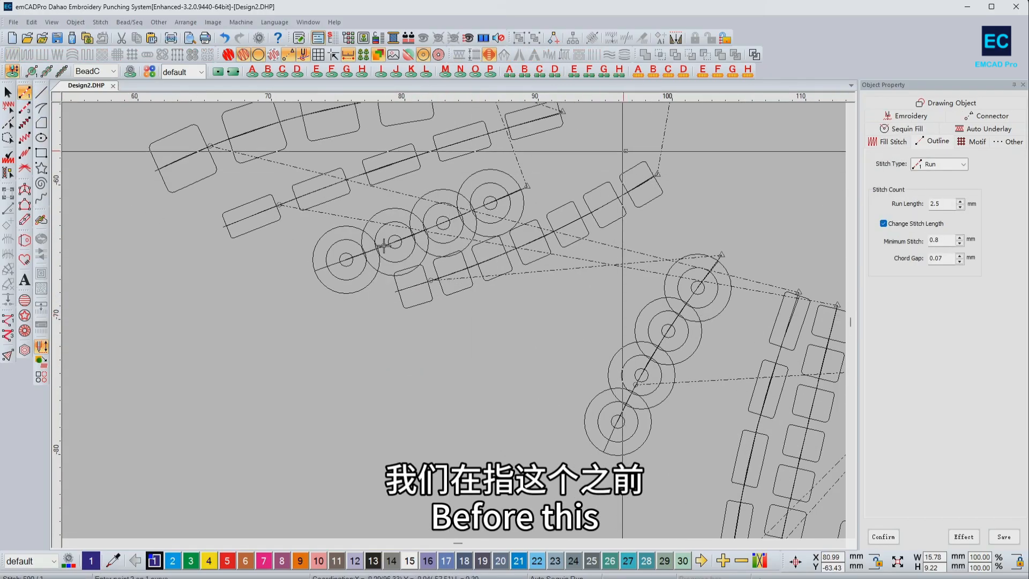
pyautogui.click(491, 202)
pyautogui.click(346, 261)
pyautogui.press('Return')
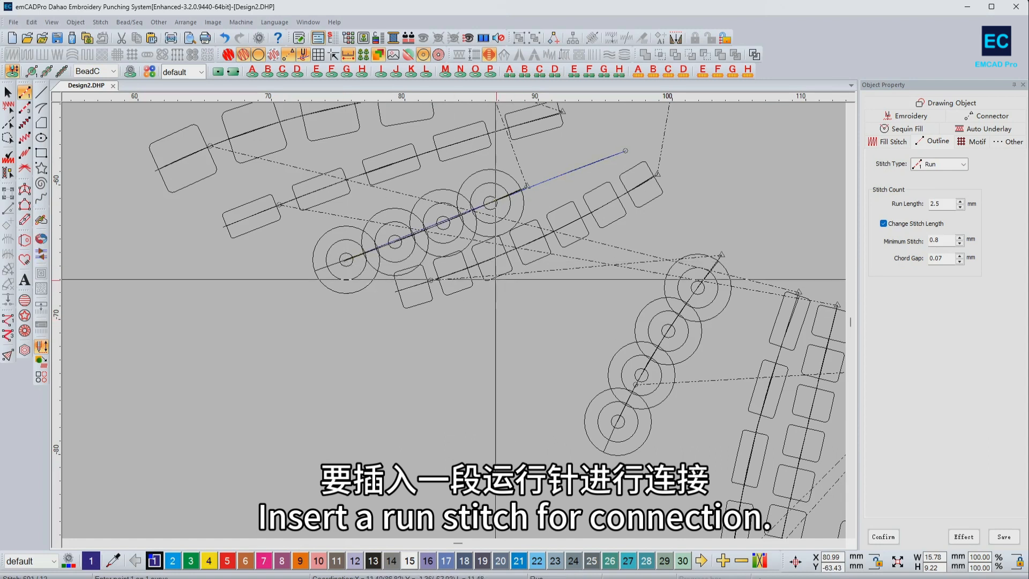
# Connect the lower sequin row to the left petal's lower tube bead row with a run stitch, and cut and paste that bead row after it
pyautogui.scroll(3, 501, 244)
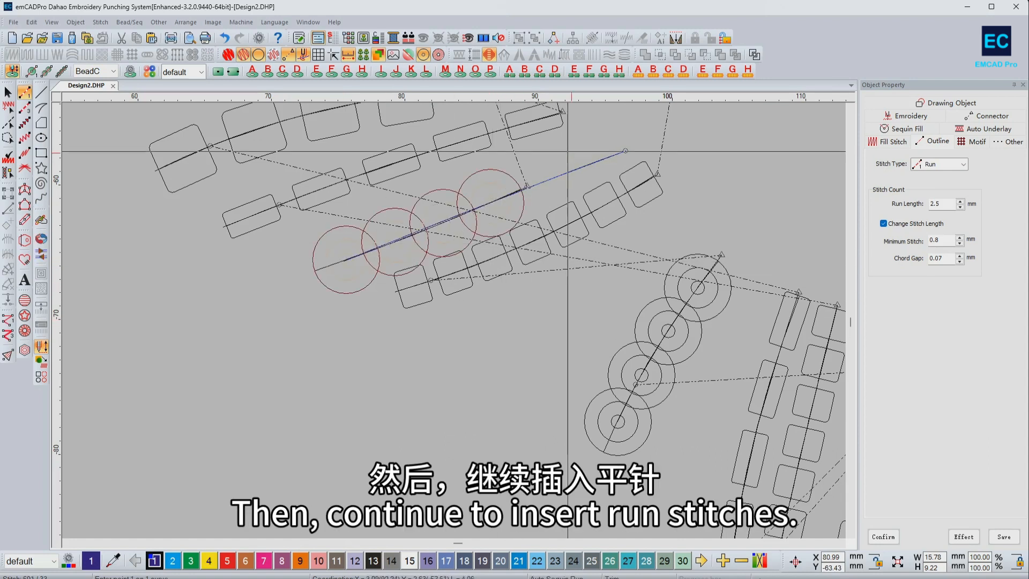
pyautogui.click(513, 339)
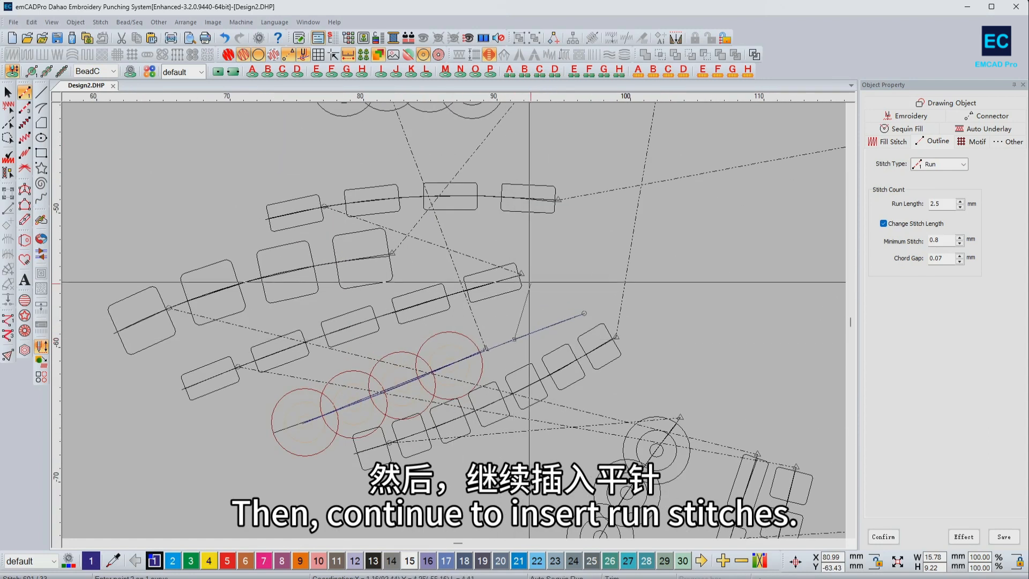
pyautogui.rightClick(406, 307)
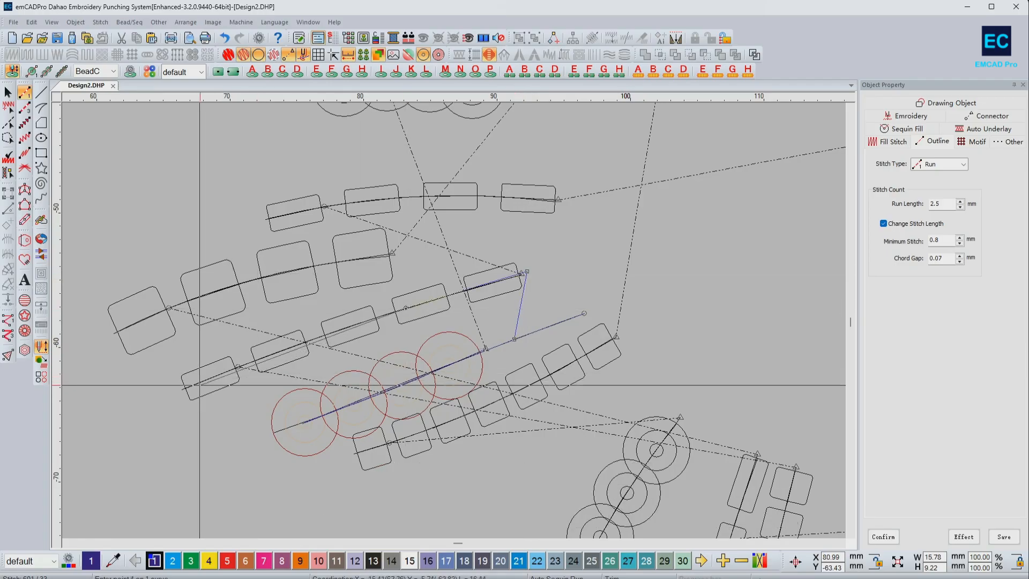
pyautogui.click(205, 378)
pyautogui.press('Return')
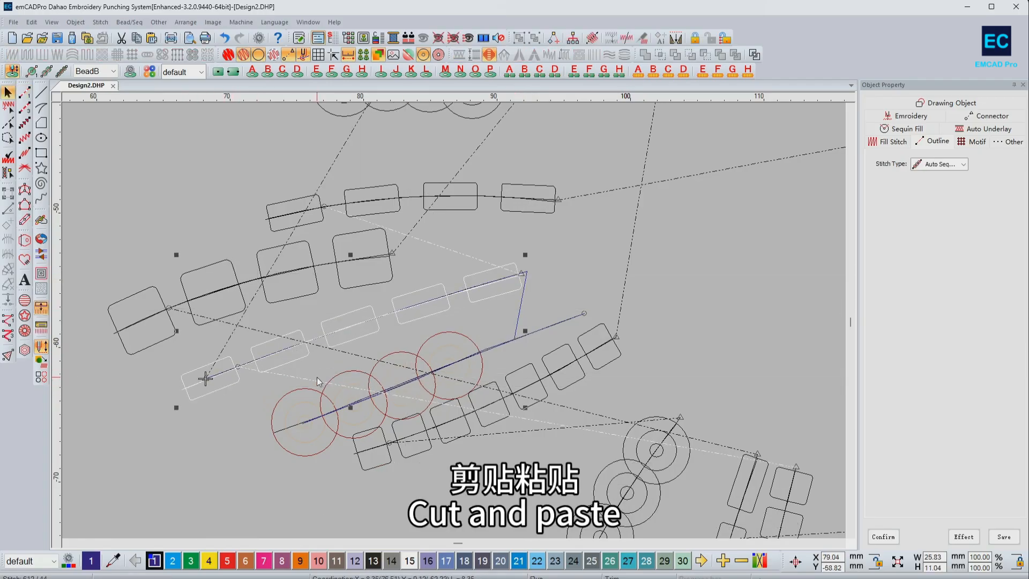
pyautogui.hotkey('ctrl', 'v')
pyautogui.click(458, 253)
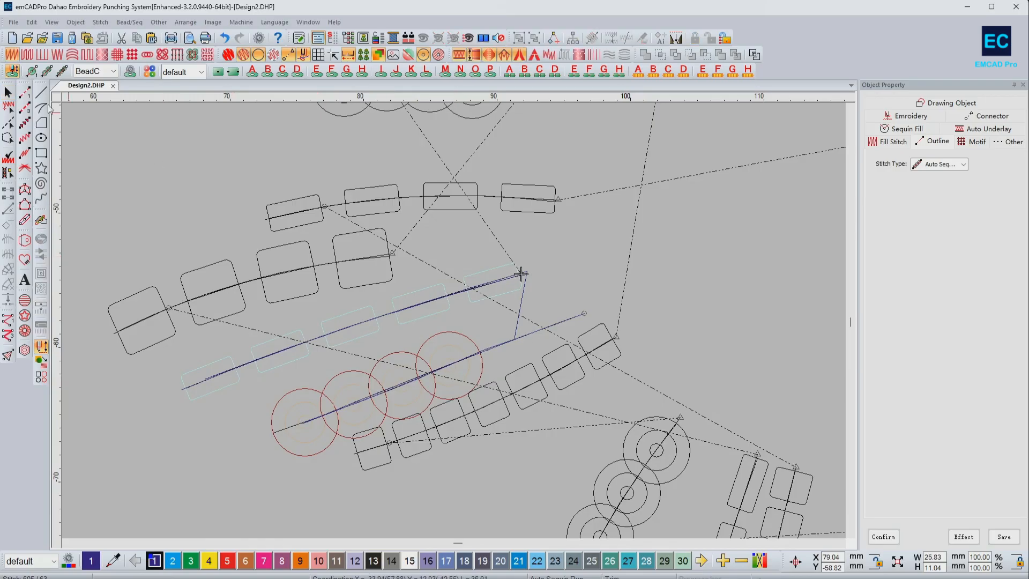
# Continue a run stitch to the outer end of the left petal's BeadC row, and cut and paste that row after it
pyautogui.click(27, 94)
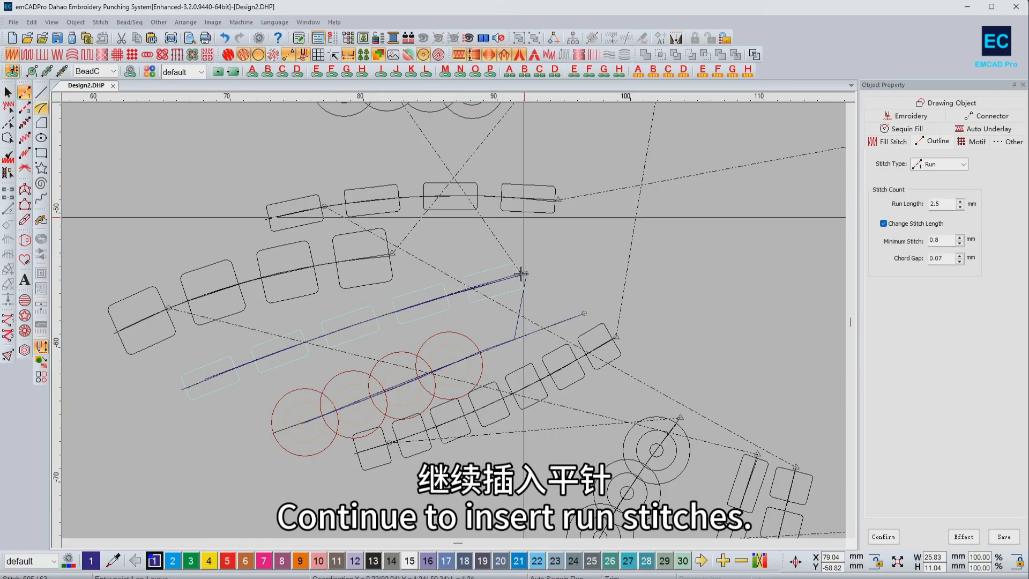
pyautogui.rightClick(369, 258)
pyautogui.click(136, 321)
pyautogui.press('Return')
pyautogui.press('Escape')
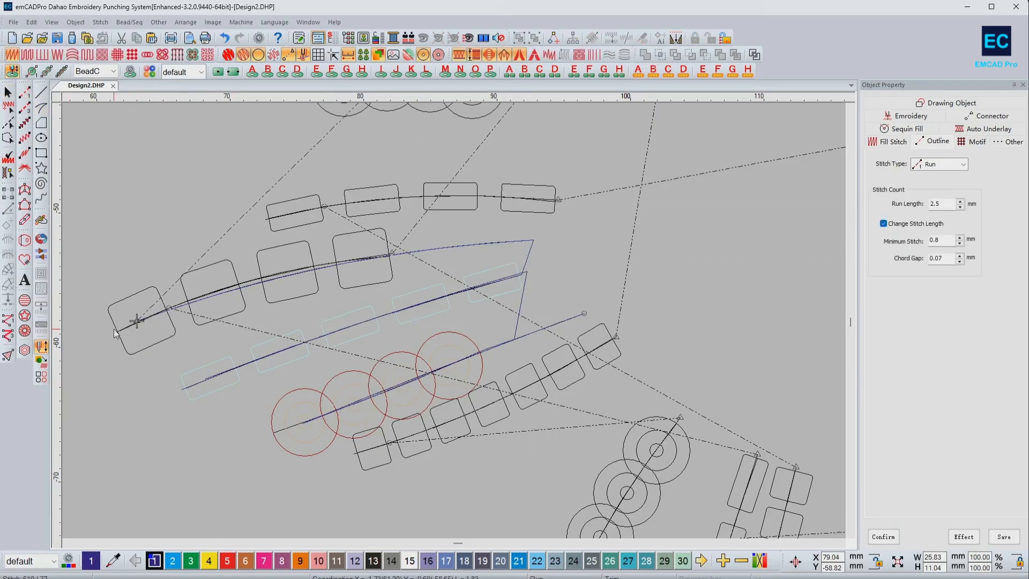
pyautogui.click(119, 334)
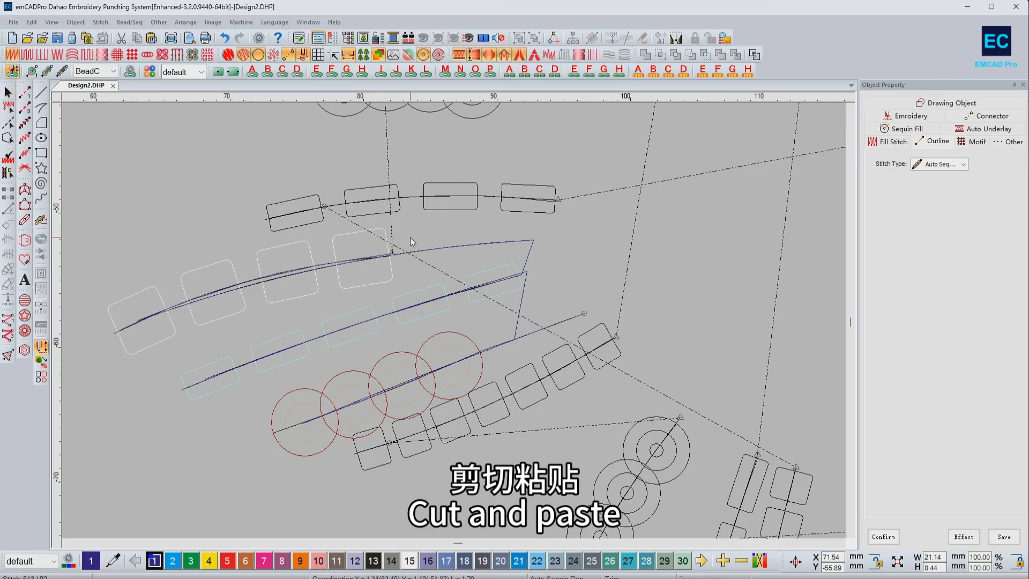
# Insert a run stitch from the BeadC row around to the outer end of the left petal's upper tube bead row
pyautogui.click(26, 94)
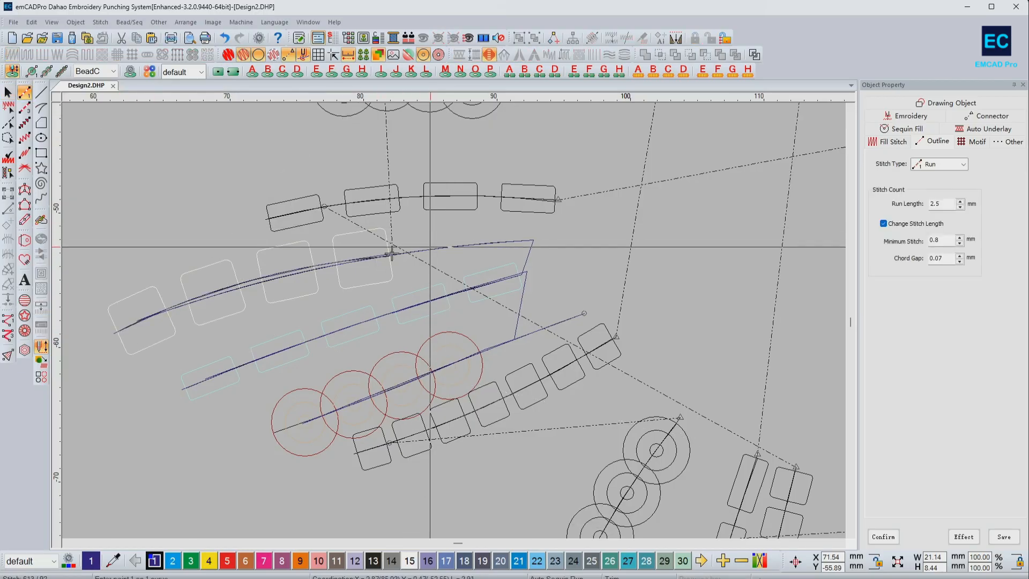
pyautogui.click(563, 239)
pyautogui.click(559, 199)
pyautogui.click(459, 196)
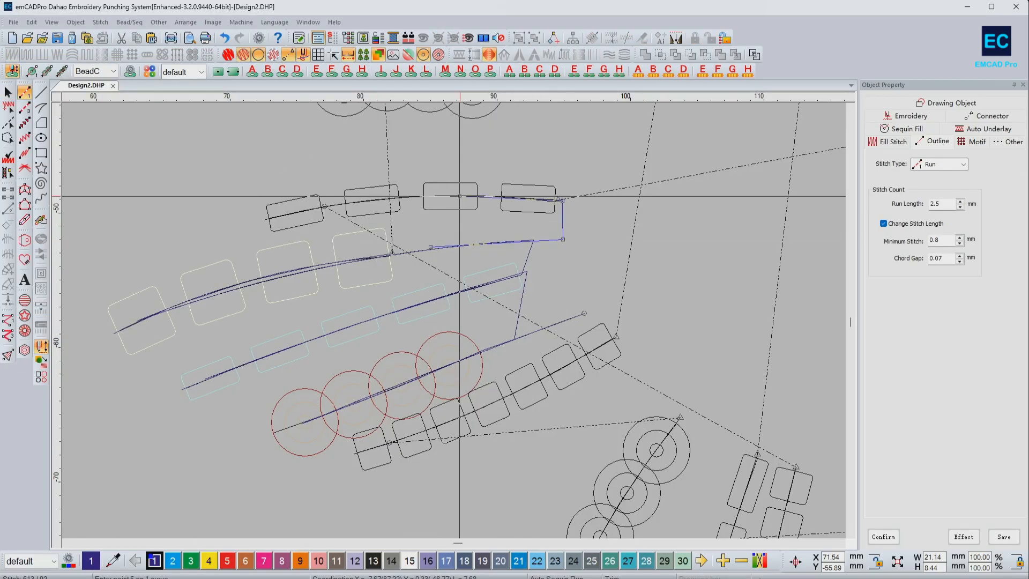
pyautogui.click(288, 213)
pyautogui.press('Return')
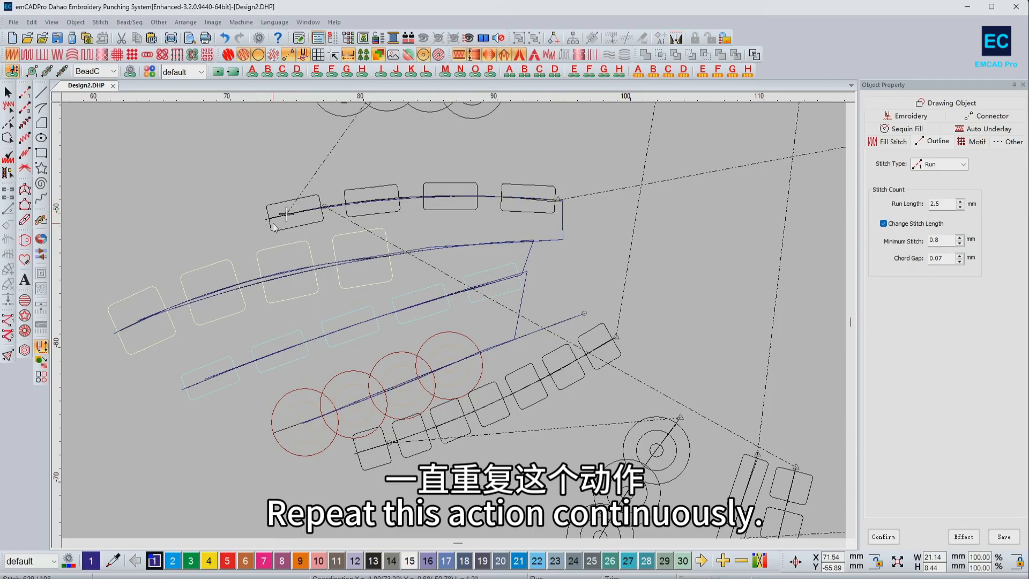
# Cut and paste the left petal's upper tube bead row so it follows its connecting run stitch
pyautogui.click(269, 219)
pyautogui.hotkey('ctrl', 'x')
pyautogui.hotkey('ctrl', 'v')
pyautogui.click(427, 182)
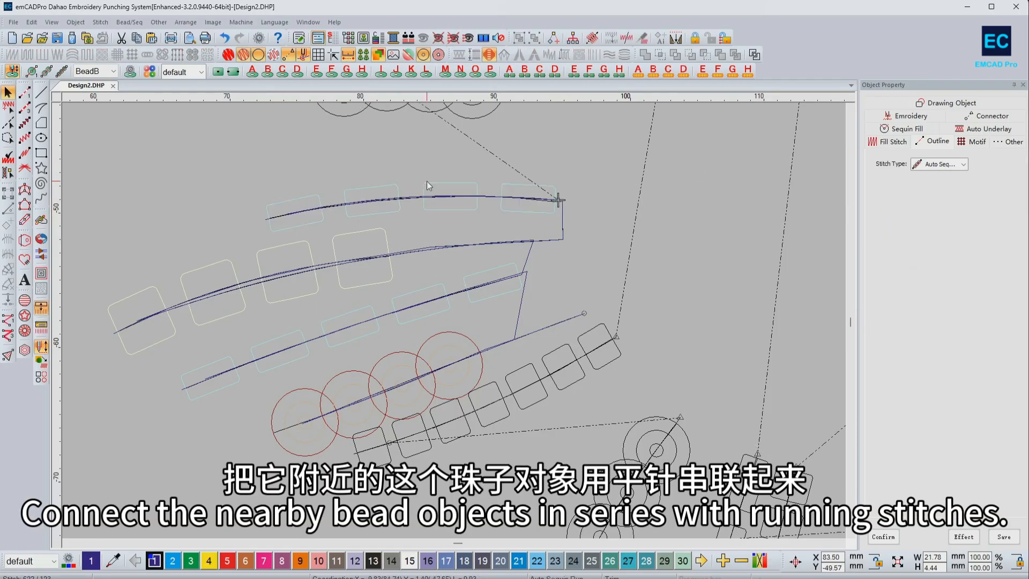
# Connect the upper tube bead row to the left petal's top sequin row with a run stitch, and cut and paste that sequin row after it
pyautogui.scroll(-2, 493, 182)
pyautogui.scroll(3, 454, 292)
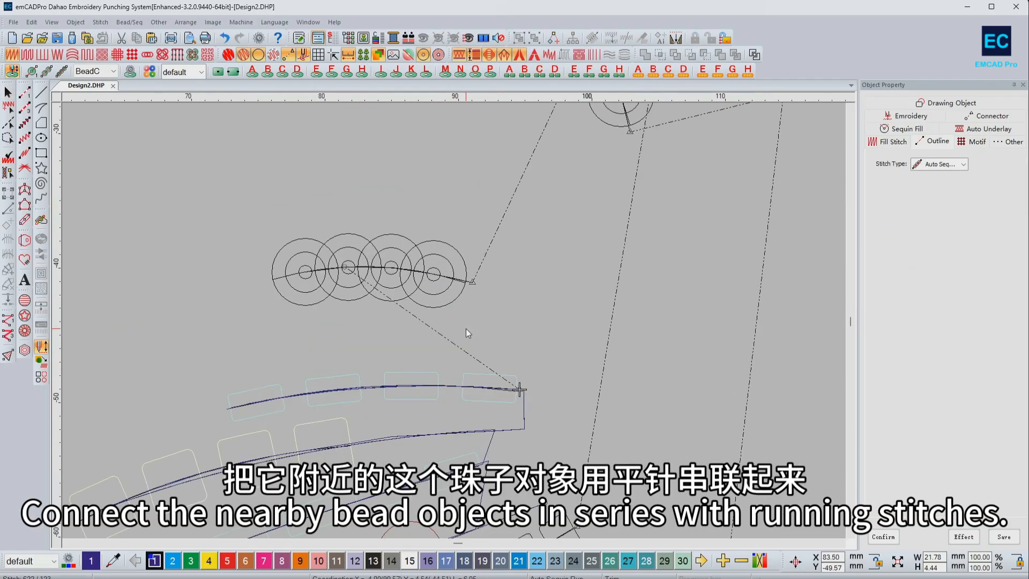
pyautogui.click(25, 94)
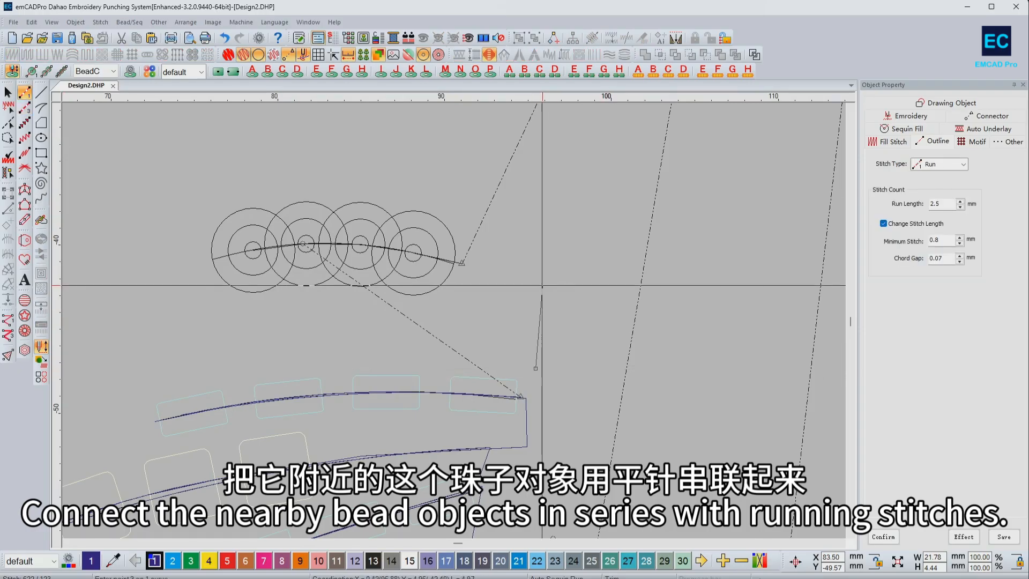
pyautogui.click(542, 285)
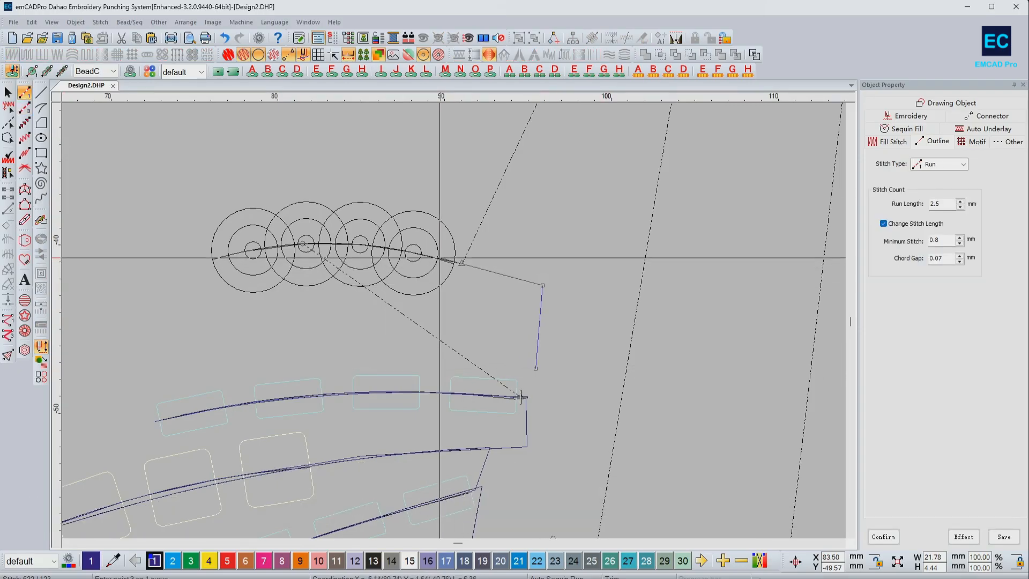
pyautogui.press('Escape')
pyautogui.click(245, 259)
pyautogui.hotkey('ctrl', 'x')
pyautogui.hotkey('ctrl', 'v')
pyautogui.press('Escape')
# Connect the left petal to the top petal's left sequin column with a run stitch and place that column next in the sewing order
pyautogui.scroll(-3, 579, 217)
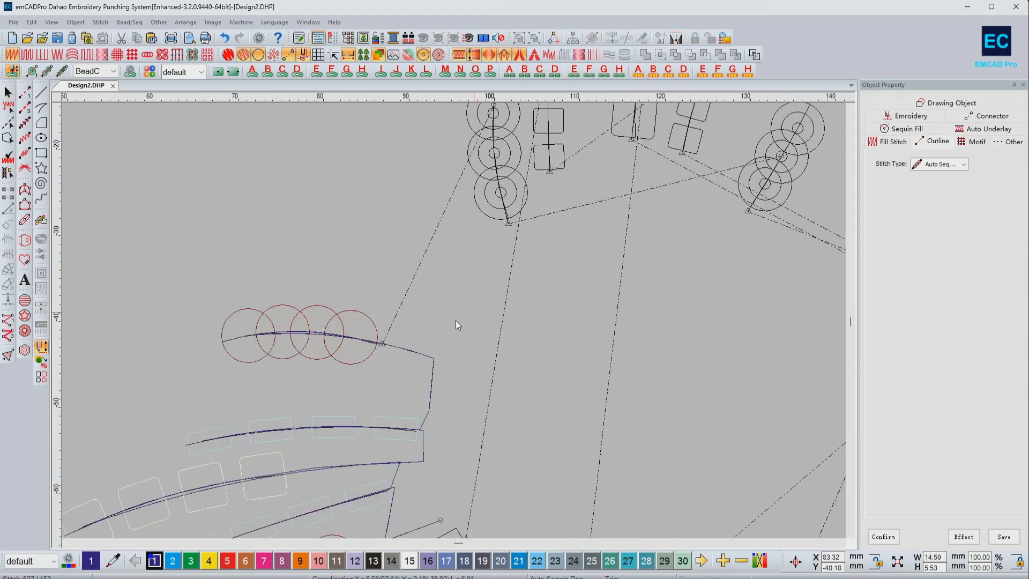
pyautogui.scroll(2, 458, 324)
pyautogui.click(362, 351)
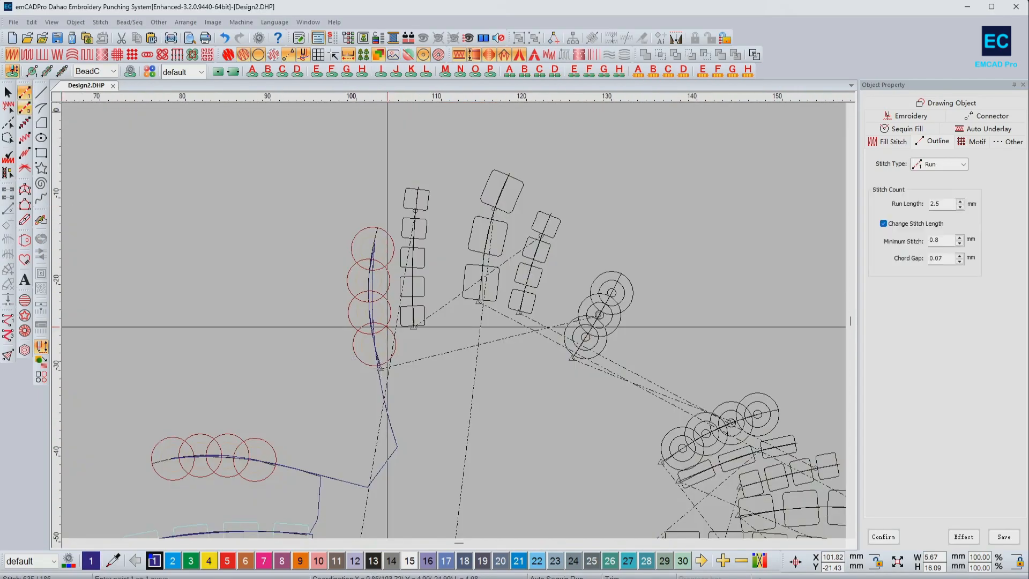
# Connect the top petal's left small-square bead column and its large-square bead column with run stitches, placing each next in the sewing order
pyautogui.click(416, 188)
pyautogui.click(413, 327)
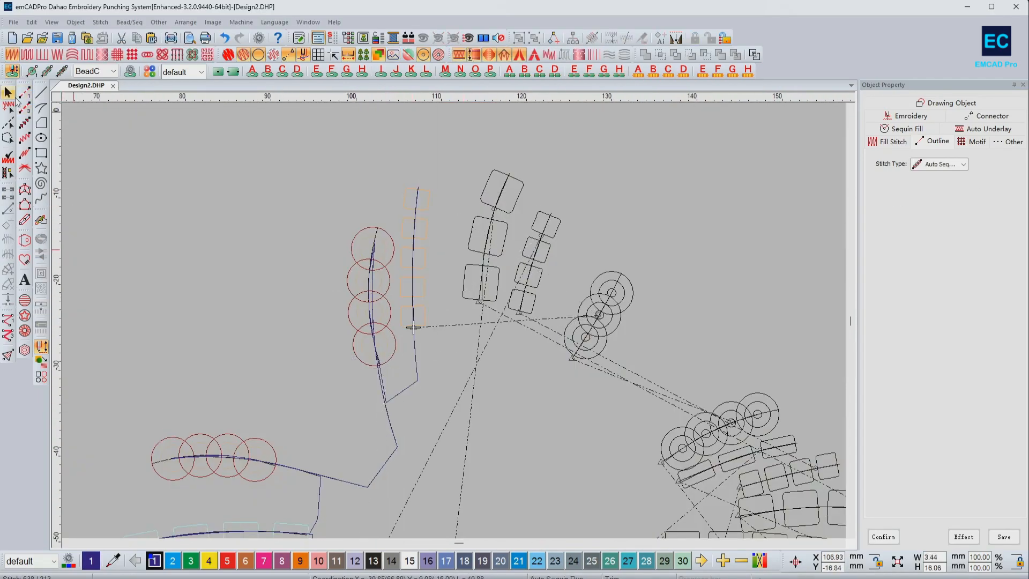
pyautogui.click(417, 351)
pyautogui.click(471, 358)
pyautogui.press('Return')
pyautogui.click(496, 296)
# Connect the top petal's large-square column to its right small-square bead column with a run stitch, and place that column next in the sewing order
pyautogui.click(25, 92)
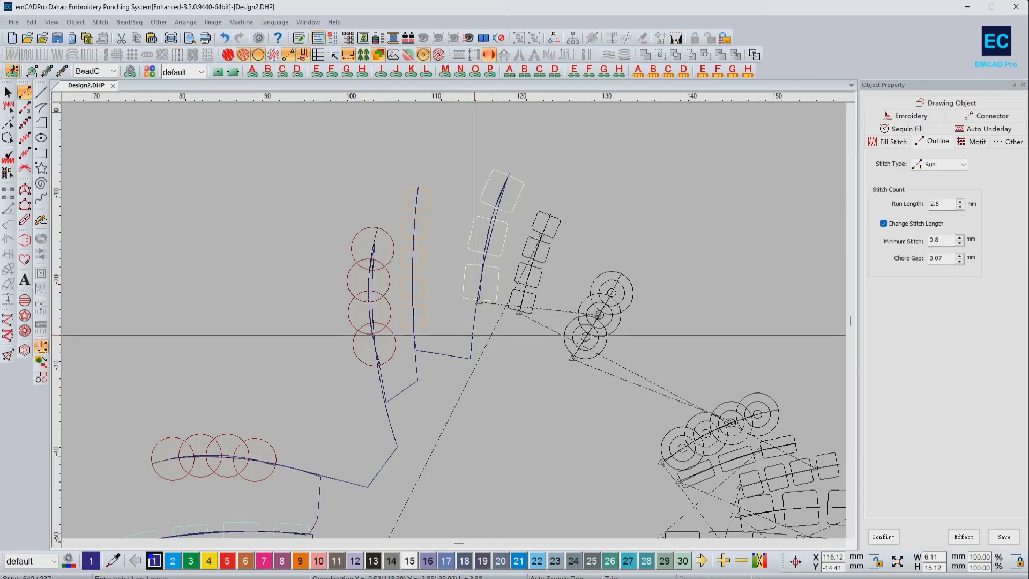
pyautogui.click(472, 335)
pyautogui.click(513, 344)
pyautogui.click(552, 209)
pyautogui.press('Return')
pyautogui.click(530, 277)
# Connect the right small-square bead column to the top petal's right sequin column with a run stitch and place that sequin column next
pyautogui.click(25, 92)
pyautogui.click(514, 344)
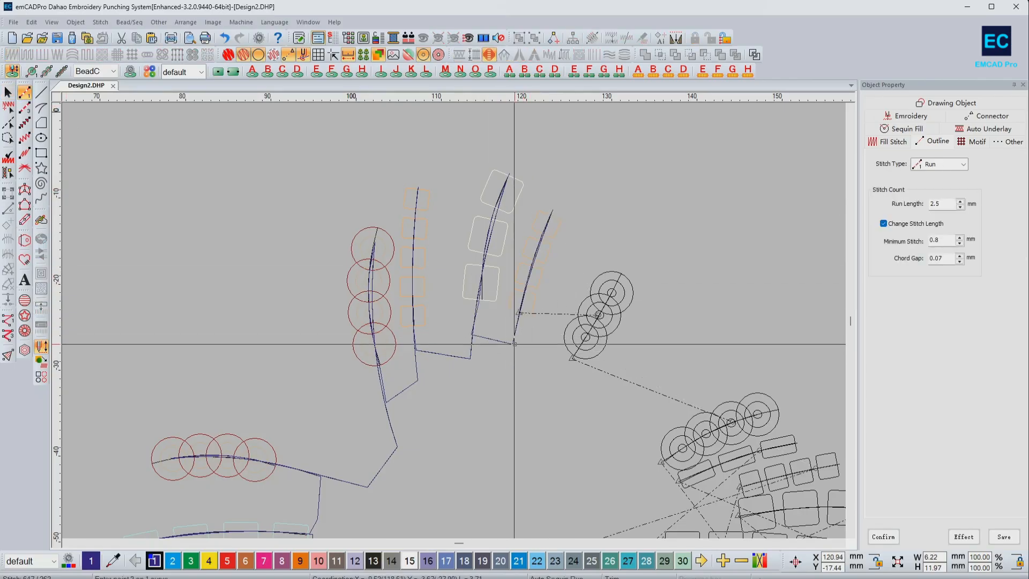
pyautogui.click(560, 385)
pyautogui.click(621, 274)
pyautogui.press('Return')
pyautogui.click(599, 316)
# Run a connecting stitch around the flower center from the top petal to the right petal's top sequin row, and place that row next
pyautogui.moveTo(661, 357); pyautogui.dragTo(425, 193)
pyautogui.click(25, 92)
pyautogui.click(324, 222)
pyautogui.press('d')
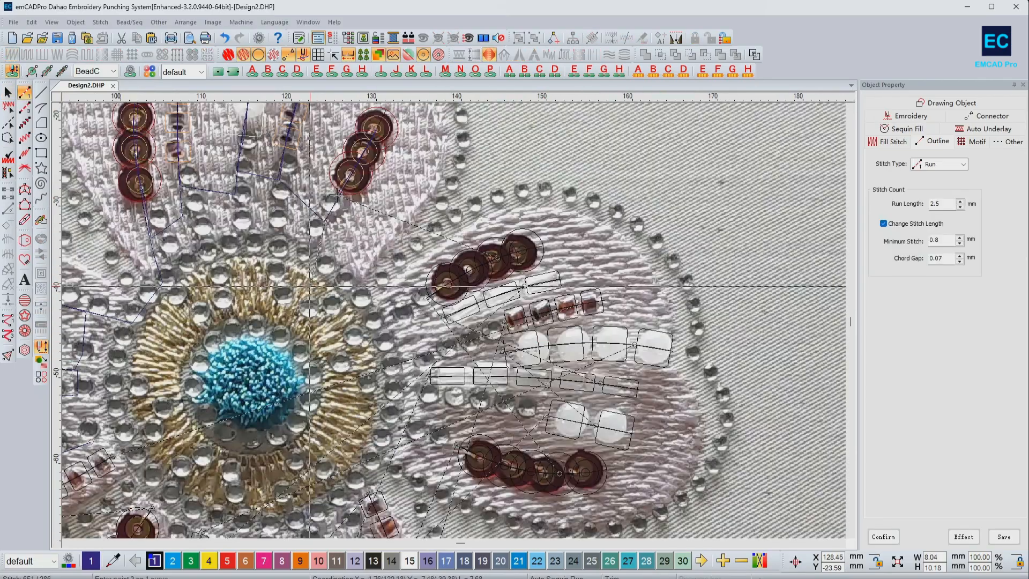
pyautogui.click(313, 275)
pyautogui.press('d')
pyautogui.click(377, 338)
pyautogui.click(453, 280)
pyautogui.click(533, 247)
pyautogui.press('Return')
pyautogui.click(533, 247)
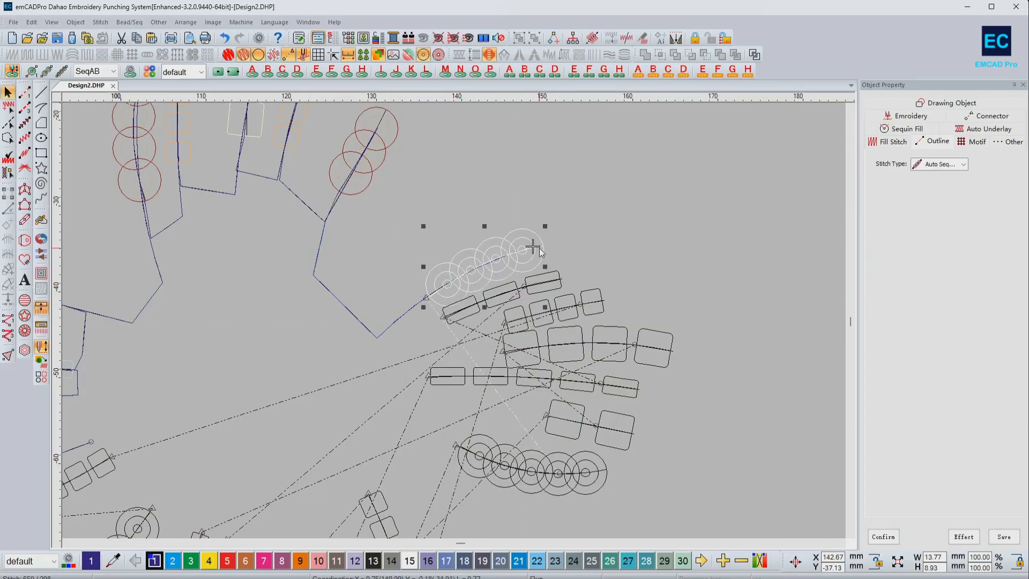
# Connect the right petal's top sequin row to its upper tube bead row with a run stitch and place the bead row next
pyautogui.click(25, 92)
pyautogui.click(407, 312)
pyautogui.click(416, 329)
pyautogui.press('Return')
pyautogui.click(556, 281)
# Connect the upper tube bead row to the right petal's small-square bead row with a run stitch, and cut and paste that row after it
pyautogui.scroll(3, 538, 356)
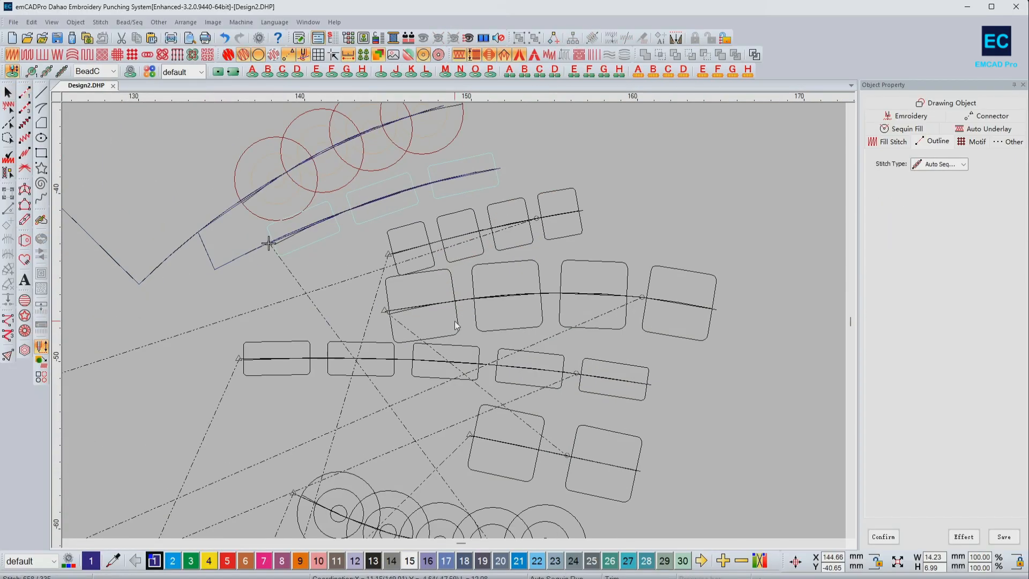
pyautogui.click(25, 92)
pyautogui.click(235, 258)
pyautogui.click(259, 293)
pyautogui.rightClick(426, 244)
pyautogui.click(579, 211)
pyautogui.press('Return')
pyautogui.click(579, 211)
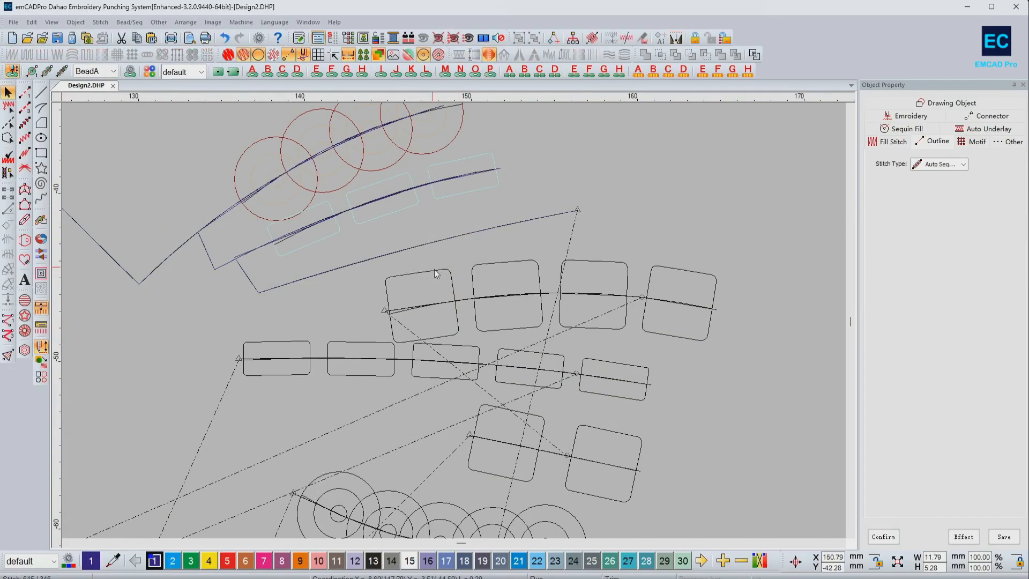
# Connect the right petal's small-square bead row to the four-bead large-square row with a run stitch and place that row next
pyautogui.click(25, 92)
pyautogui.click(330, 272)
pyautogui.click(695, 301)
pyautogui.press('Return')
pyautogui.click(638, 329)
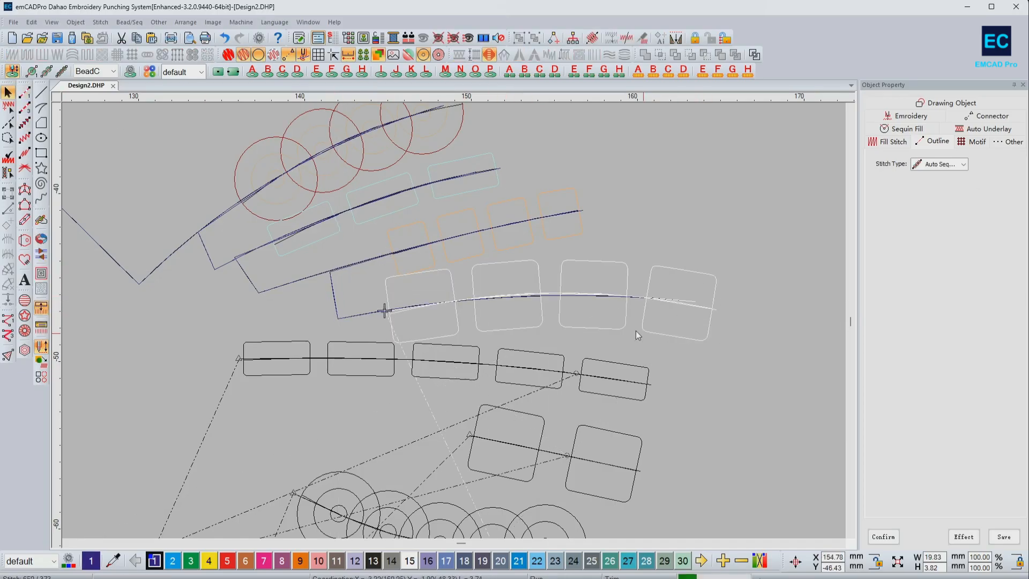
# Connect the four-bead large-square row to the right petal's lower tube bead row with a run stitch and place that tube row next
pyautogui.click(25, 92)
pyautogui.click(338, 319)
pyautogui.click(324, 358)
pyautogui.click(633, 381)
pyautogui.press('Return')
pyautogui.click(650, 385)
# Connect the lower tube bead row to the right petal's two-bead large-square row with a run stitch and place that row next
pyautogui.scroll(-1, 515, 117)
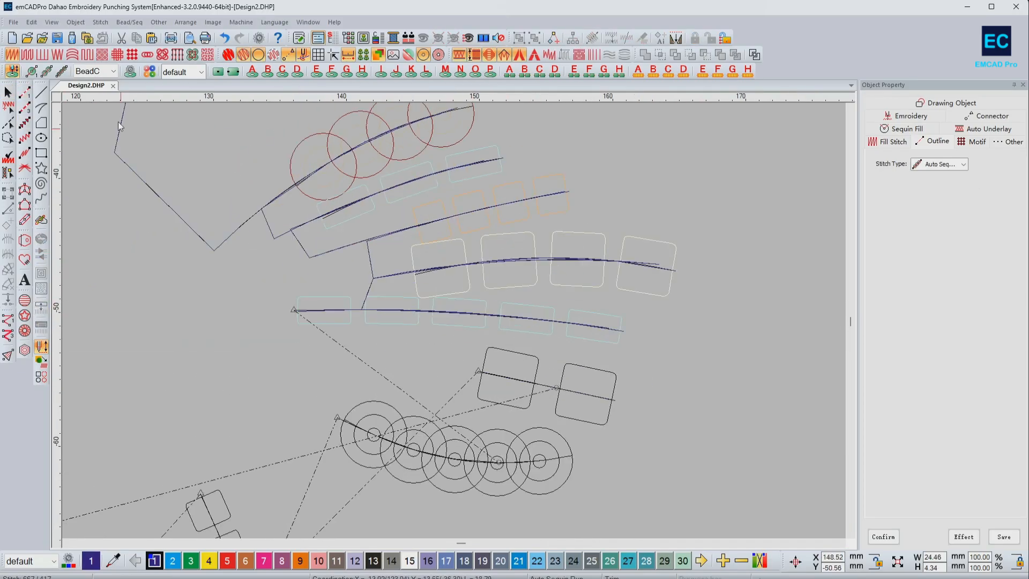
pyautogui.click(25, 92)
pyautogui.click(294, 310)
pyautogui.click(283, 352)
pyautogui.click(603, 397)
pyautogui.press('Return')
pyautogui.click(614, 400)
# Connect the two-bead large-square row to the right petal's bottom sequin row with a run stitch and place the sequin row next
pyautogui.click(25, 92)
pyautogui.click(451, 368)
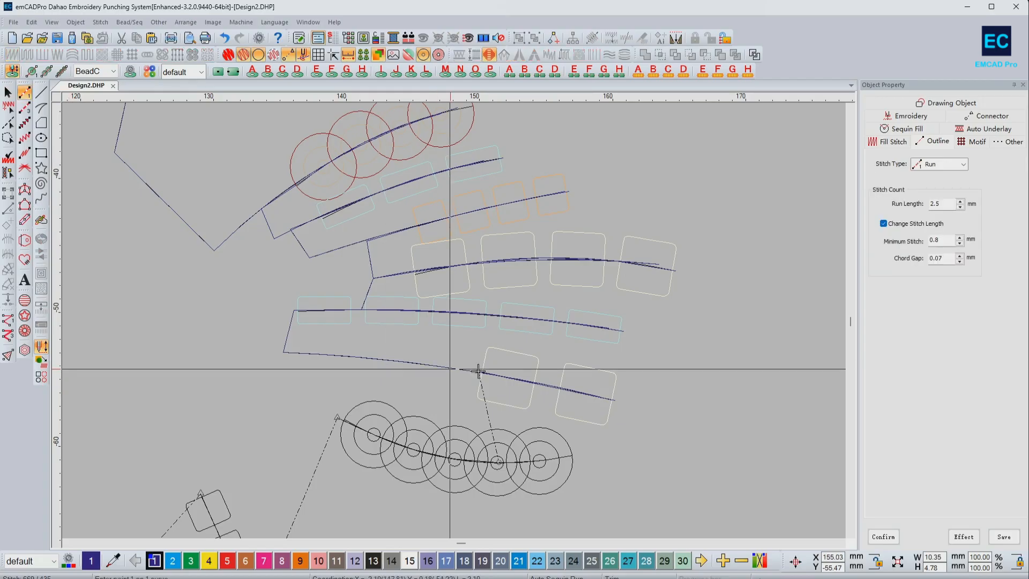
pyautogui.click(283, 352)
pyautogui.click(274, 386)
pyautogui.click(544, 459)
pyautogui.press('Return')
pyautogui.click(570, 456)
# Connect the right petal to the bottom petal's rightmost small-square bead column with a run stitch and place that column next in the sewing order
pyautogui.scroll(-1, 321, 430)
pyautogui.click(25, 92)
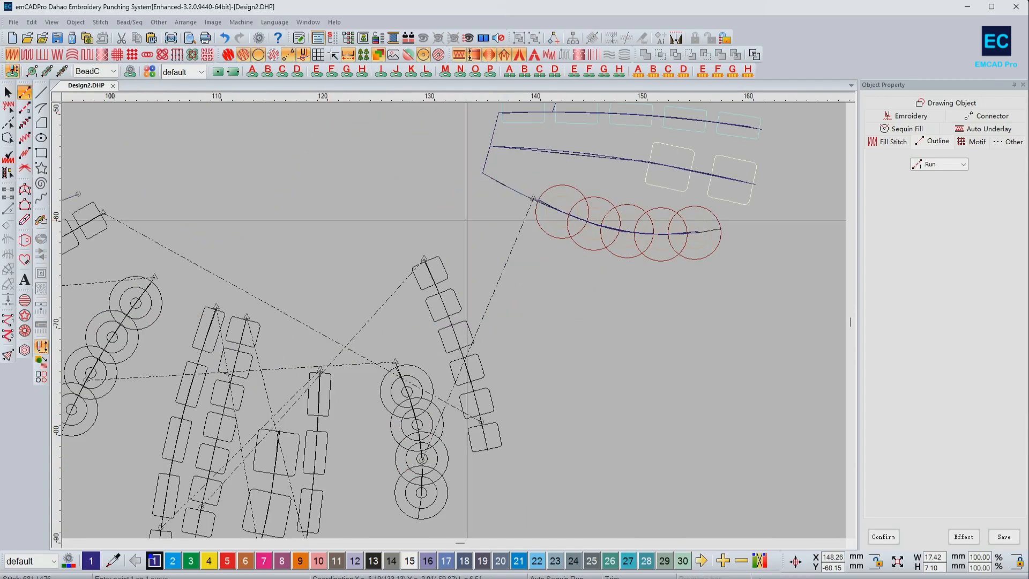
pyautogui.click(510, 189)
pyautogui.press('d')
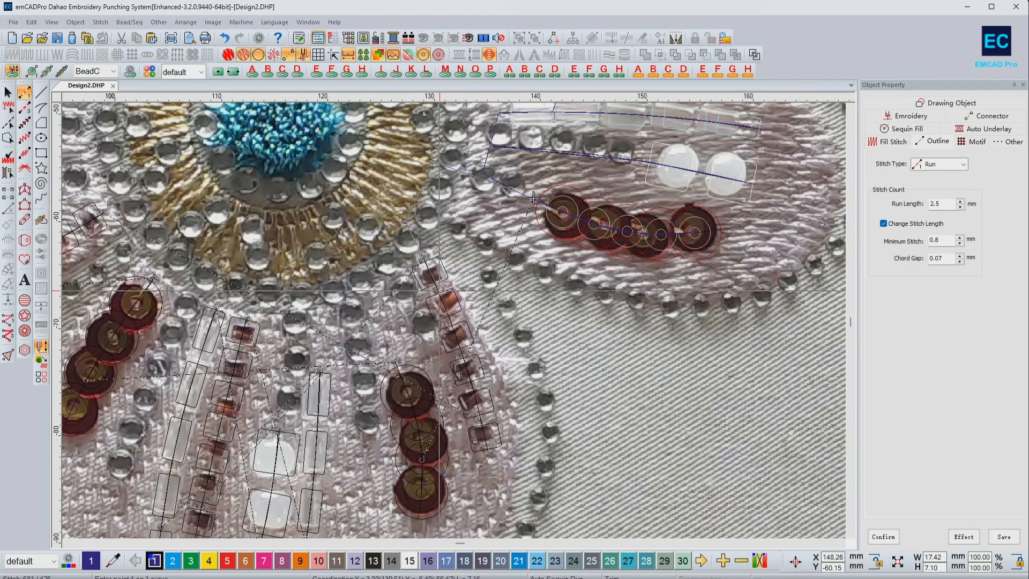
pyautogui.click(440, 290)
pyautogui.press('d')
pyautogui.click(488, 449)
pyautogui.press('Return')
pyautogui.click(488, 446)
# Connect the rightmost small-square column to the bottom petal's right sequin column with a run stitch, and cut and paste that sequin column after it
pyautogui.scroll(1, 430, 417)
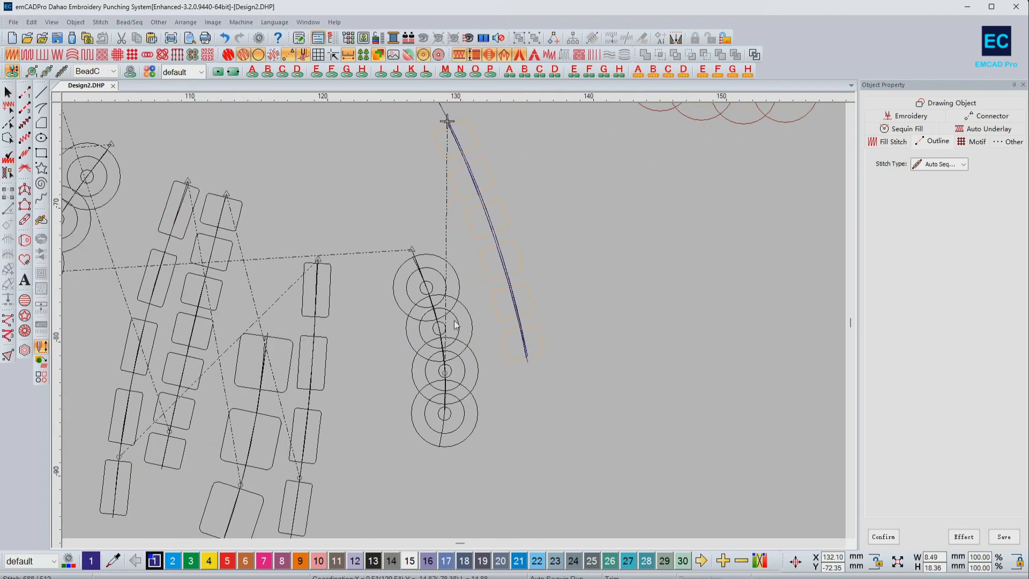
pyautogui.click(25, 92)
pyautogui.click(406, 126)
pyautogui.click(377, 136)
pyautogui.rightClick(445, 410)
pyautogui.press('Return')
pyautogui.click(445, 403)
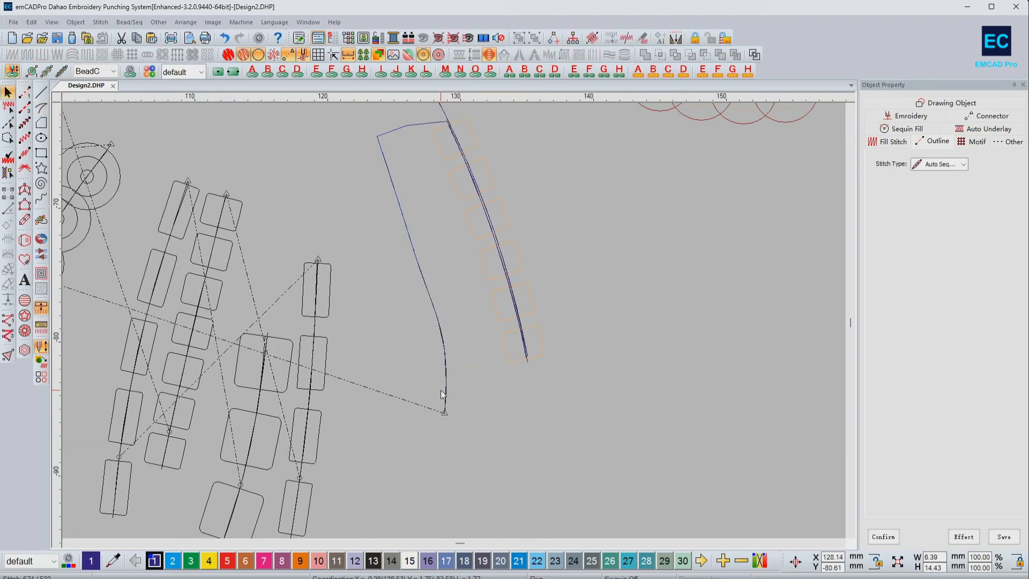
# Connect the right sequin column to the bottom petal's right tube bead column with a run stitch and place that tube column next
pyautogui.click(25, 92)
pyautogui.click(405, 226)
pyautogui.click(374, 133)
pyautogui.click(316, 133)
pyautogui.rightClick(315, 319)
pyautogui.rightClick(294, 515)
pyautogui.press('Return')
pyautogui.click(467, 302)
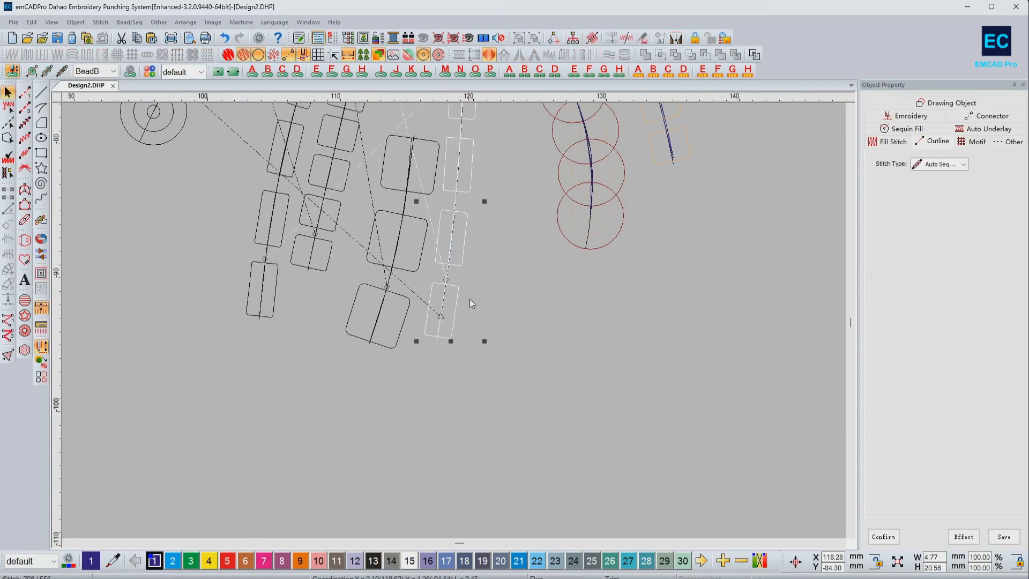
# Connect the right tube bead column to the bottom petal's large-square bead column with a run stitch and place that column next
pyautogui.scroll(-1, 439, 231)
pyautogui.click(25, 93)
pyautogui.click(475, 155)
pyautogui.click(445, 151)
pyautogui.rightClick(434, 249)
pyautogui.rightClick(405, 398)
pyautogui.press('Return')
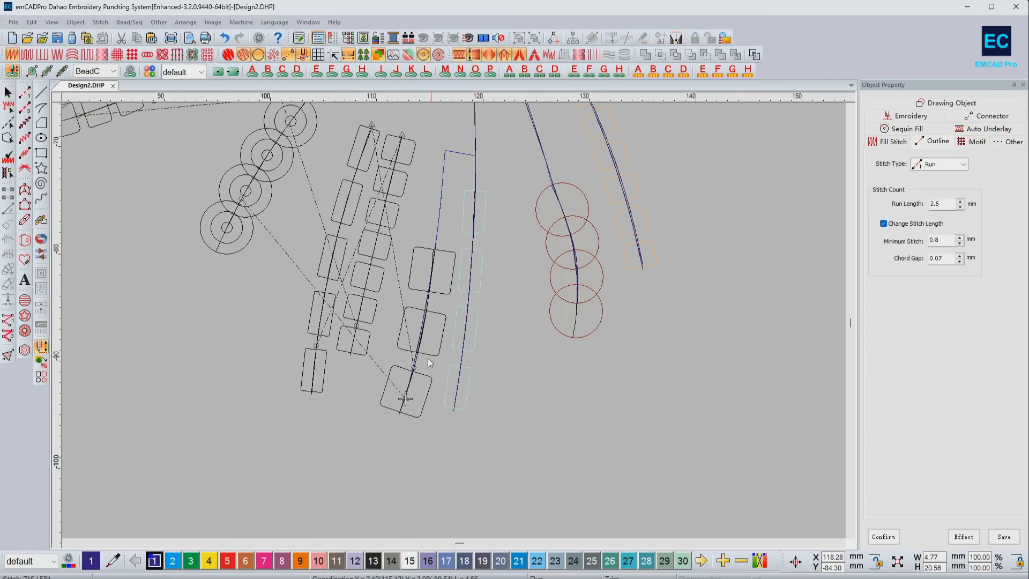
pyautogui.click(406, 396)
# Insert a run stitch from the bottom petal's large-square column to the outer end of its left small-square bead column
pyautogui.click(24, 92)
pyautogui.click(441, 218)
pyautogui.click(448, 127)
pyautogui.scroll(1, 447, 128)
pyautogui.click(405, 218)
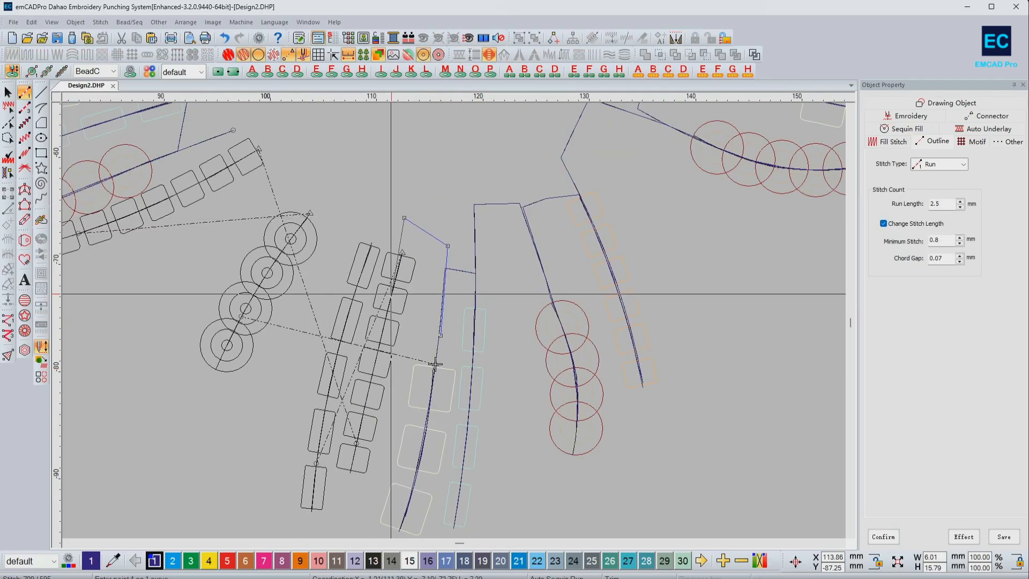
pyautogui.rightClick(386, 320)
pyautogui.rightClick(357, 443)
pyautogui.press('Return')
pyautogui.click(407, 288)
pyautogui.click(225, 38)
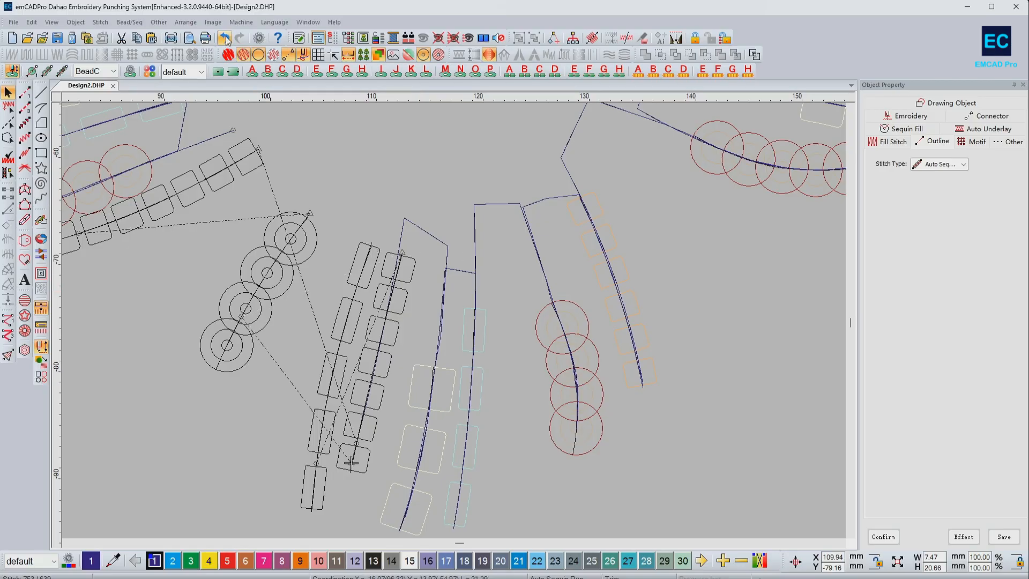
pyautogui.click(224, 38)
pyautogui.click(241, 38)
# Cut and paste the bottom petal's left small-square bead column so it follows its connecting run stitch
pyautogui.click(412, 275)
pyautogui.hotkey('ctrl', 'x')
pyautogui.hotkey('ctrl', 'v')
# Connect the left small-square column to the bottom petal's left tube bead column with a run stitch and place that tube column next
pyautogui.press('space')
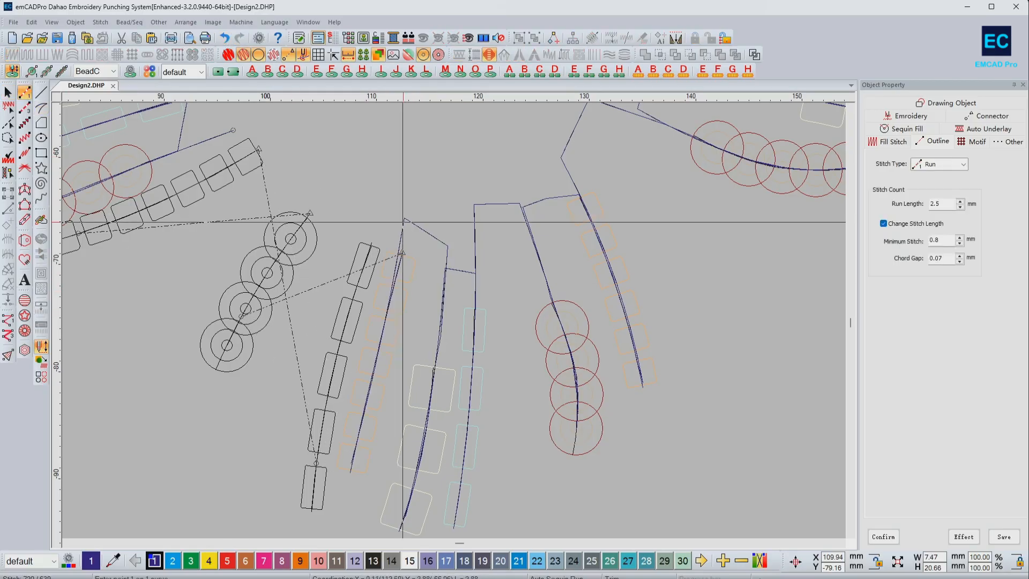
pyautogui.rightClick(341, 336)
pyautogui.rightClick(312, 488)
pyautogui.press('Return')
pyautogui.click(373, 272)
# Connect the left tube bead column to the bottom petal's left sequin column with a run stitch, and cut and paste that sequin column after it
pyautogui.press('space')
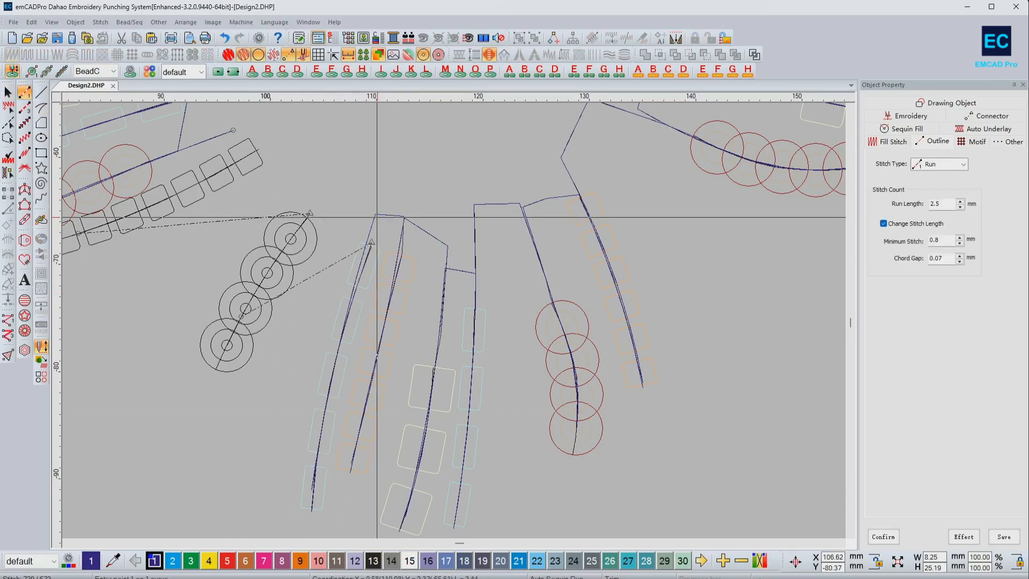
pyautogui.click(376, 215)
pyautogui.click(319, 198)
pyautogui.rightClick(279, 248)
pyautogui.rightClick(223, 354)
pyautogui.press('Return')
pyautogui.click(235, 325)
pyautogui.hotkey('ctrl', 'x')
pyautogui.hotkey('ctrl', 'v')
# Insert a run stitch from the bottom petal's left sequin column around to the outer end of the left petal's lowest small-square bead row
pyautogui.press('space')
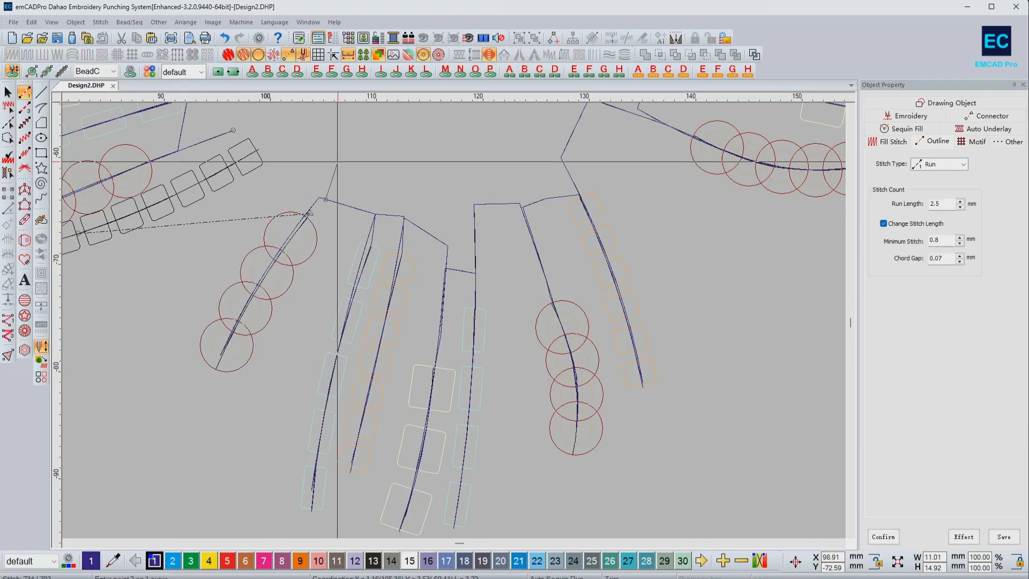
pyautogui.click(326, 199)
pyautogui.click(394, 54)
pyautogui.click(286, 132)
pyautogui.press('d')
pyautogui.middleClick(149, 197)
pyautogui.rightClick(489, 312)
pyautogui.rightClick(358, 365)
pyautogui.press('Return')
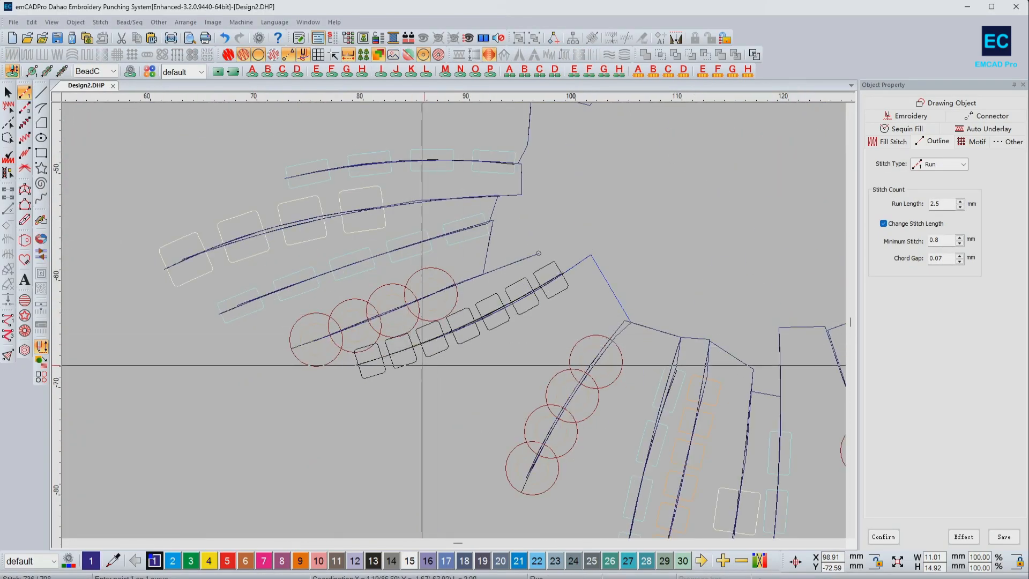
# Cut and paste the left petal's lowest small-square bead row so it follows its connecting run stitch and ends the sewing order
pyautogui.click(381, 359)
pyautogui.hotkey('ctrl', 'x')
pyautogui.hotkey('ctrl', 'v')
pyautogui.scroll(-6, 381, 360)
pyautogui.middleClick(458, 325)
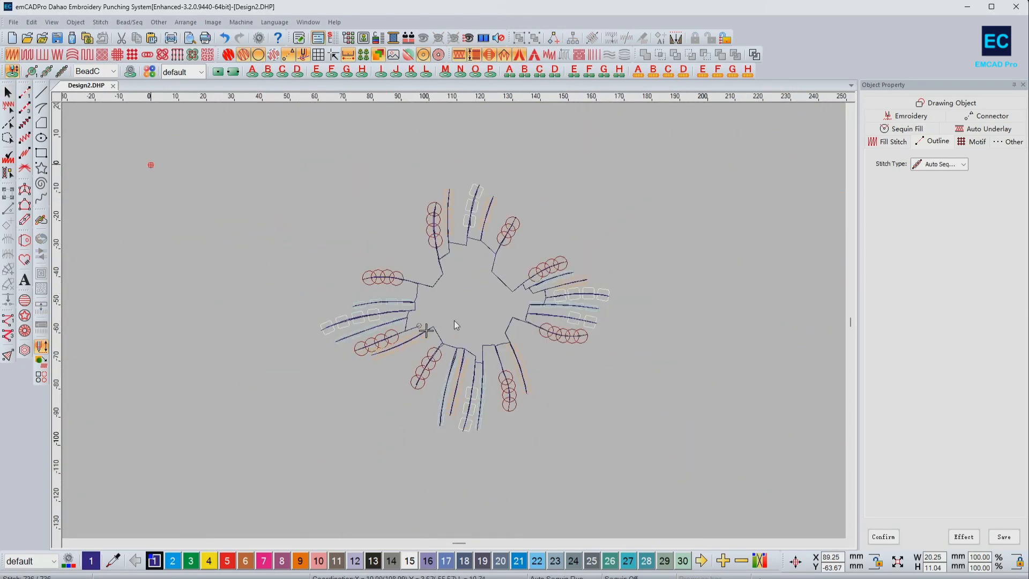
# Add a short back-and-forth run as manual lock stitches past the inner end of the left petal's lowest bead row
pyautogui.scroll(3, 456, 320)
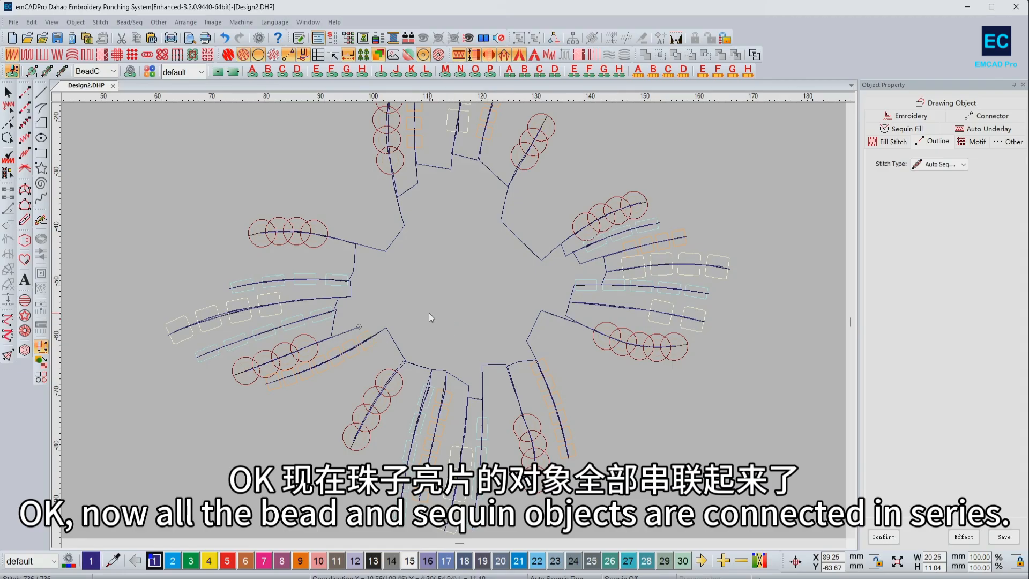
pyautogui.scroll(3, 452, 320)
pyautogui.scroll(1, 351, 327)
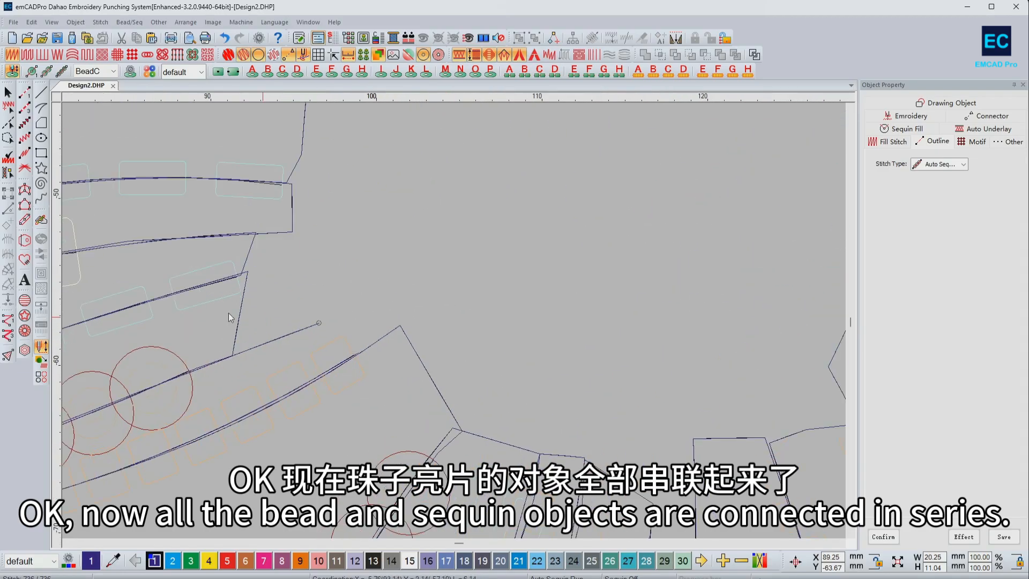
pyautogui.click(24, 92)
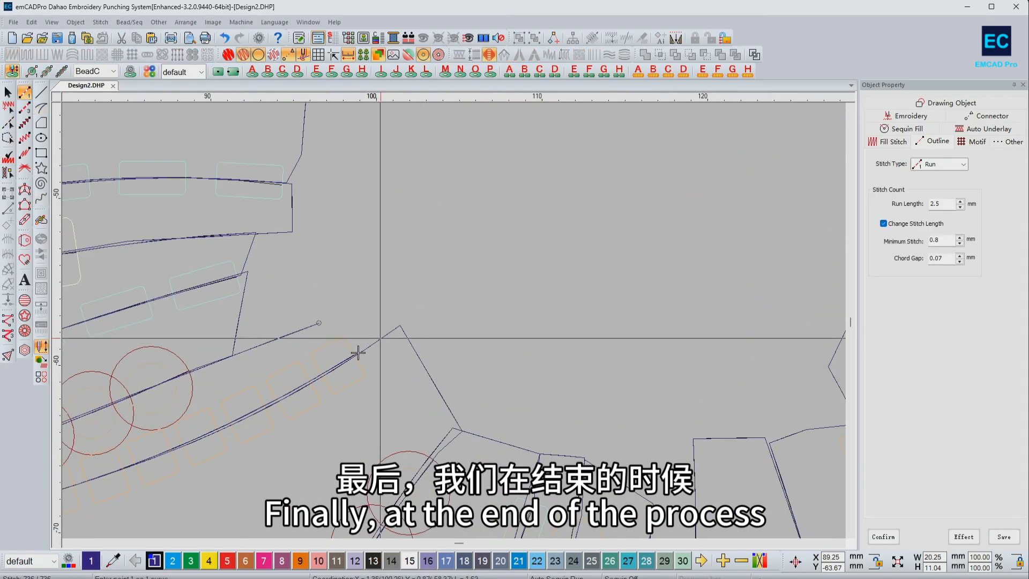
pyautogui.click(381, 338)
pyautogui.click(401, 323)
pyautogui.click(386, 336)
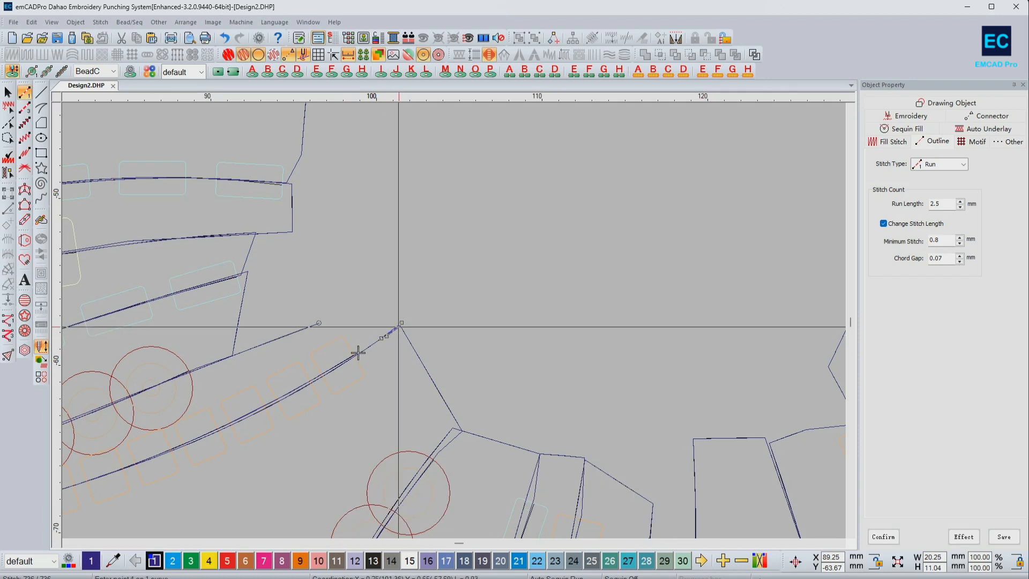
pyautogui.rightClick(428, 367)
# Examine the closing lock stitches and the whole connected flower in the realistic stitch view
pyautogui.press('t')
pyautogui.scroll(-1, 405, 322)
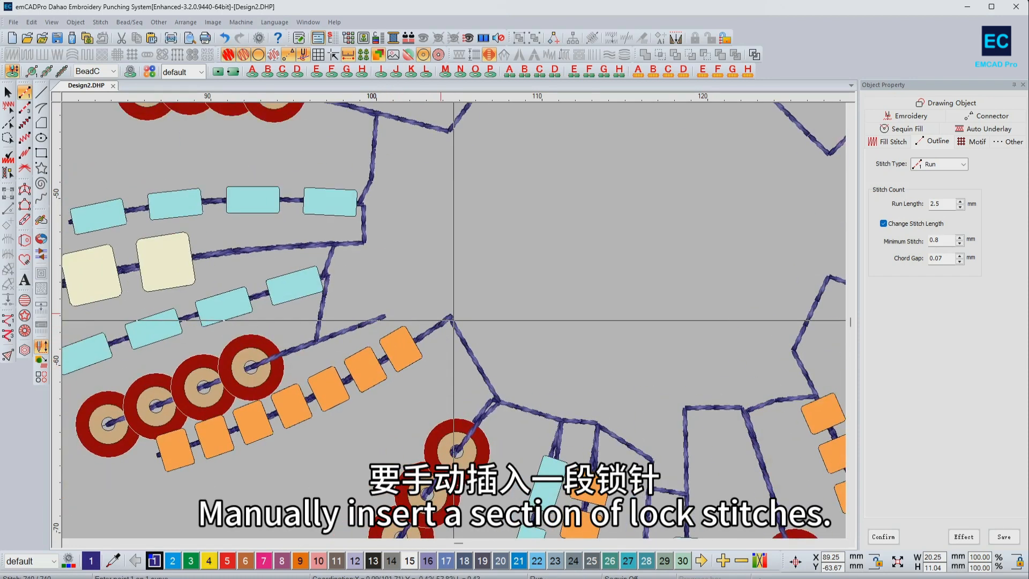
pyautogui.scroll(5, 453, 321)
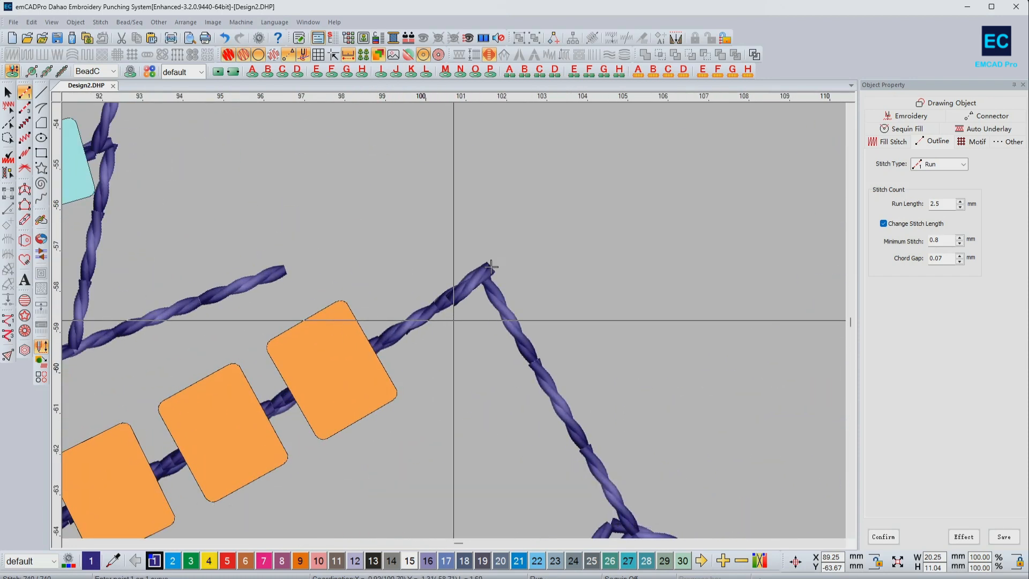
pyautogui.press('Escape')
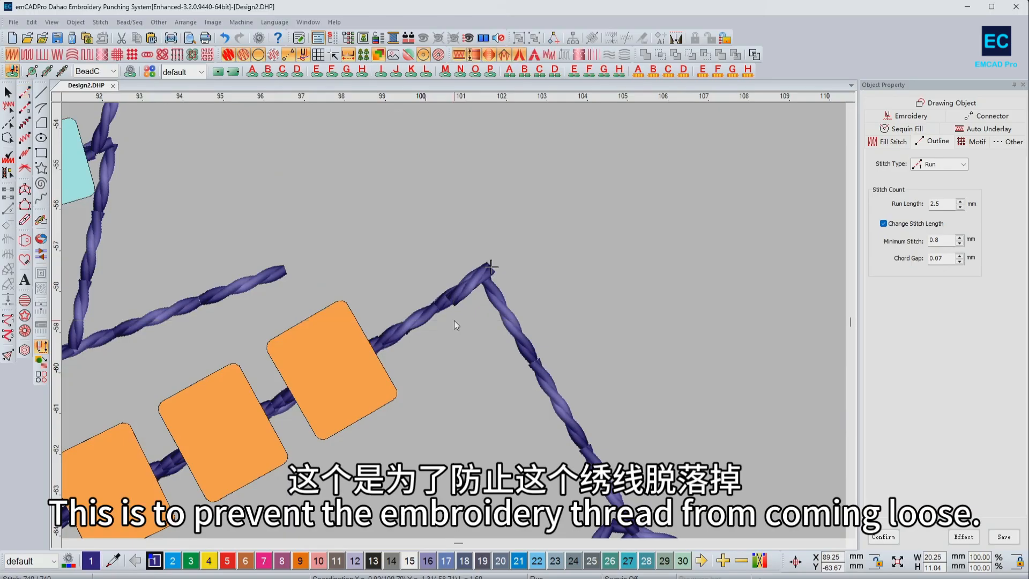
pyautogui.scroll(-3, 461, 318)
pyautogui.press('t')
pyautogui.scroll(-5, 458, 323)
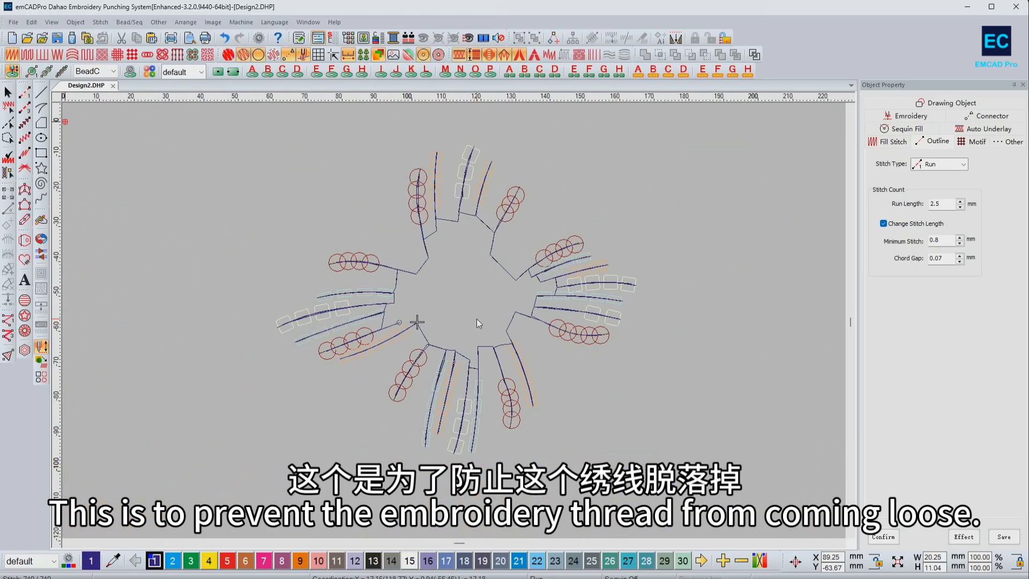
pyautogui.press('t')
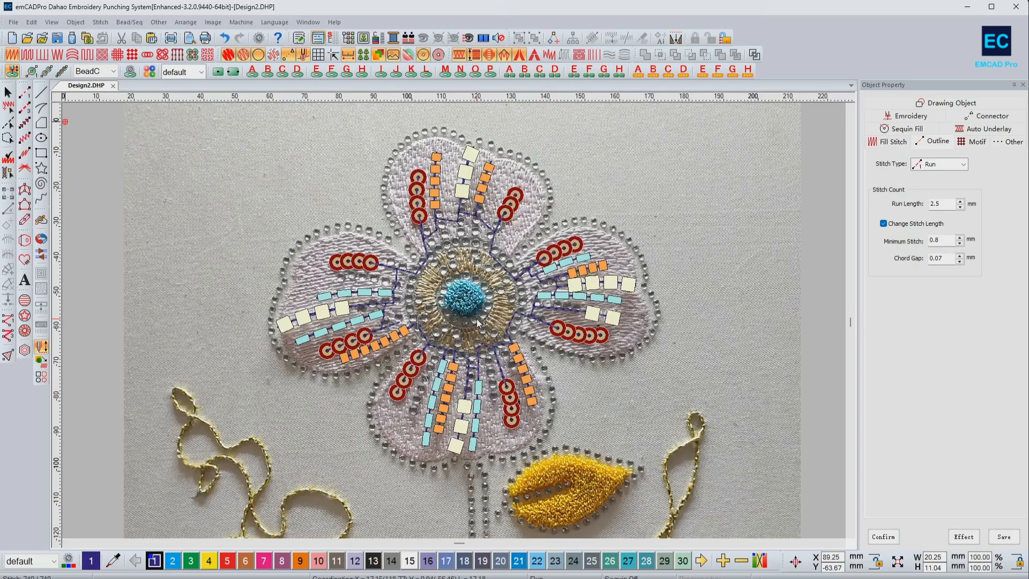